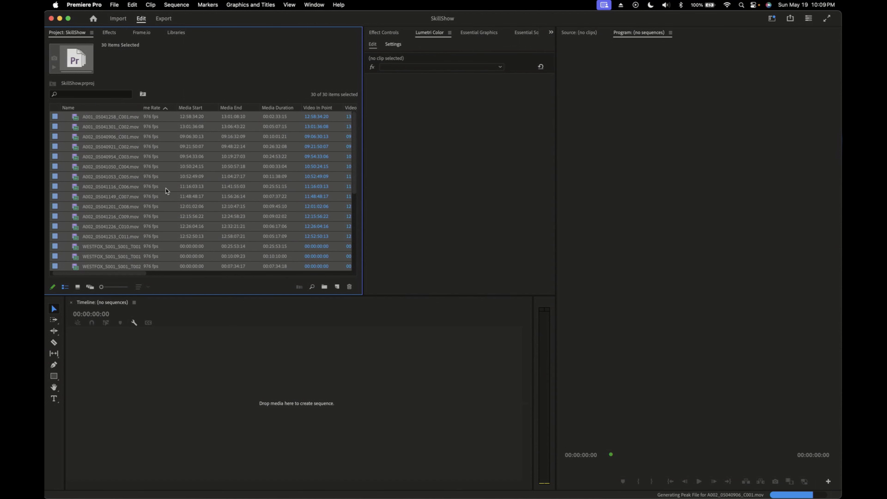
# Start creating proxies for all 30 selected clips, keeping the Quarter frame size
pyautogui.scroll(-5, 166, 190)
pyautogui.scroll(5, 165, 190)
pyautogui.rightClick(108, 120)
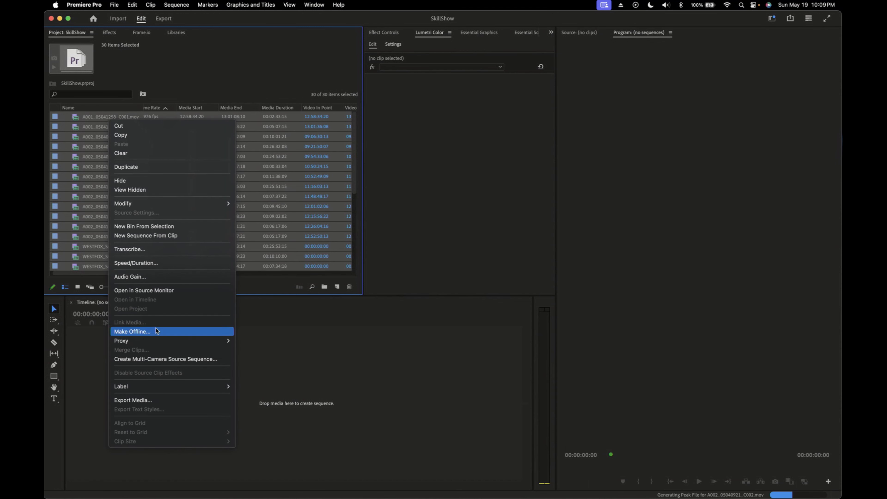
pyautogui.moveTo(154, 343)
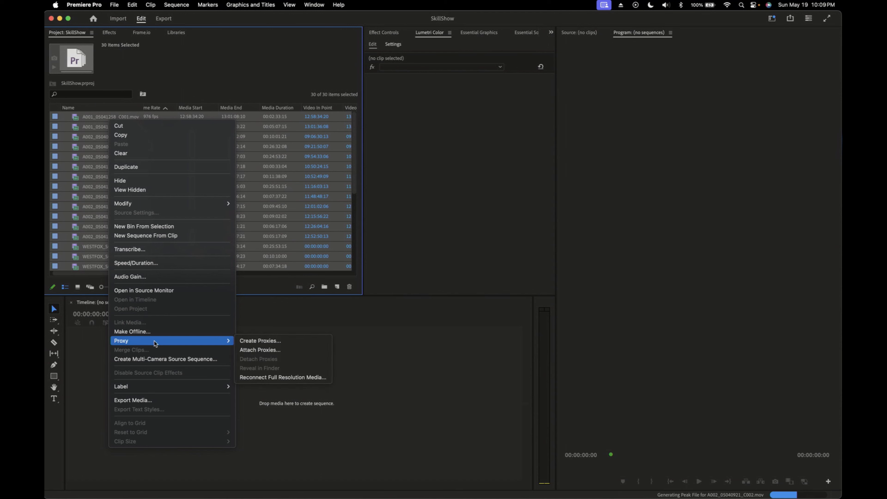
pyautogui.click(241, 341)
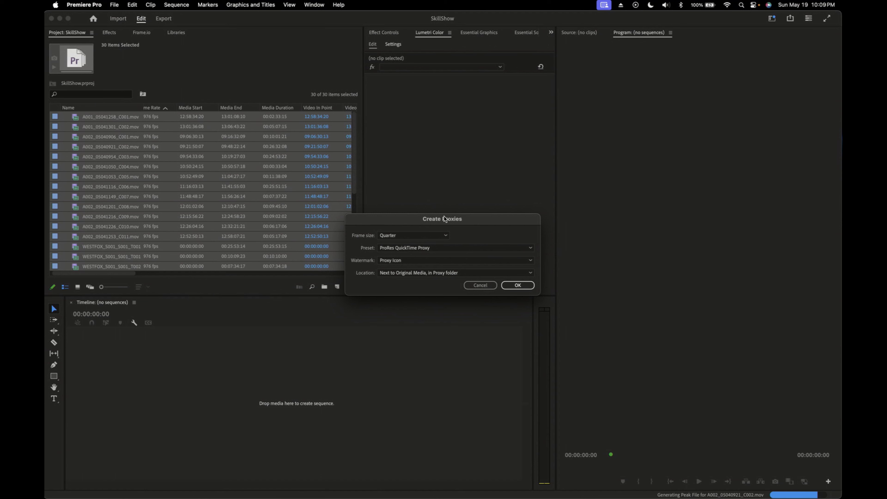
pyautogui.click(443, 236)
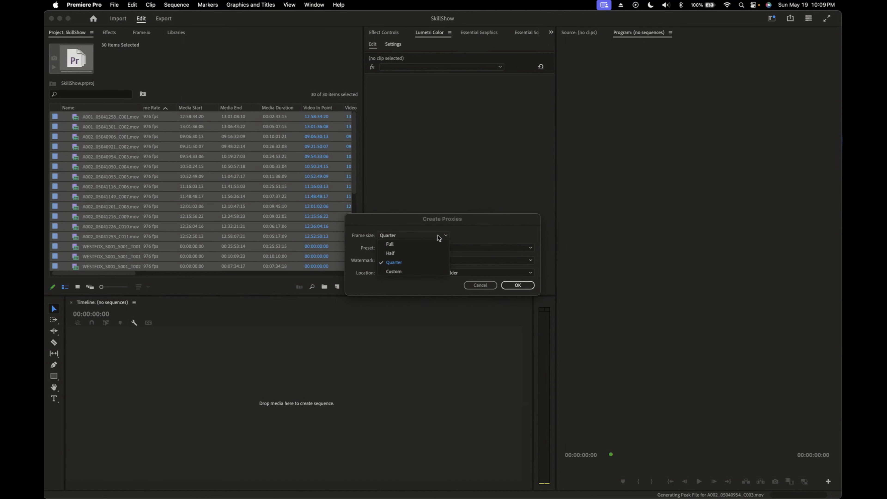
pyautogui.click(478, 234)
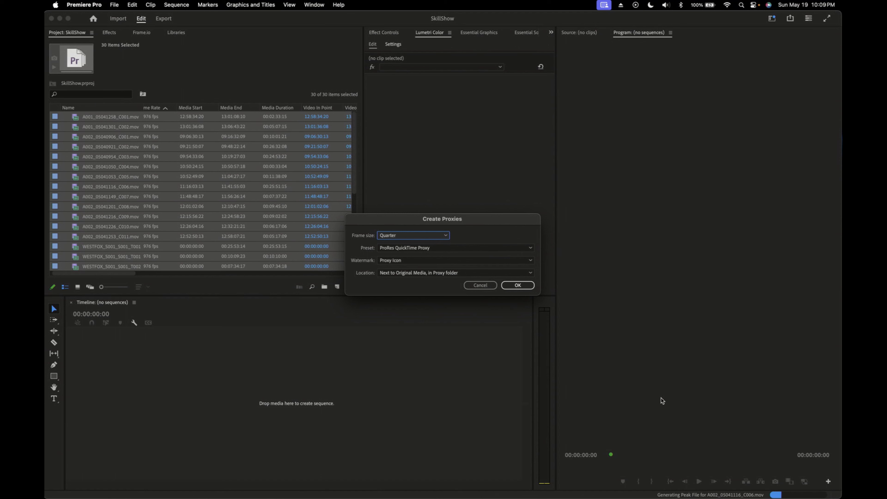
# Create a Proxy folder inside SkillShow Swimming/Footage on Westfox_A, set it as the proxy location and start generating the proxies
pyautogui.click(427, 273)
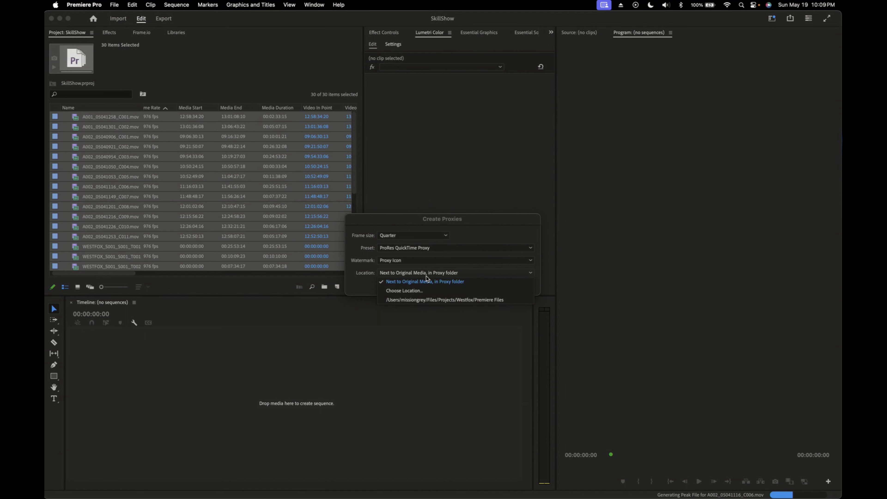
pyautogui.click(415, 292)
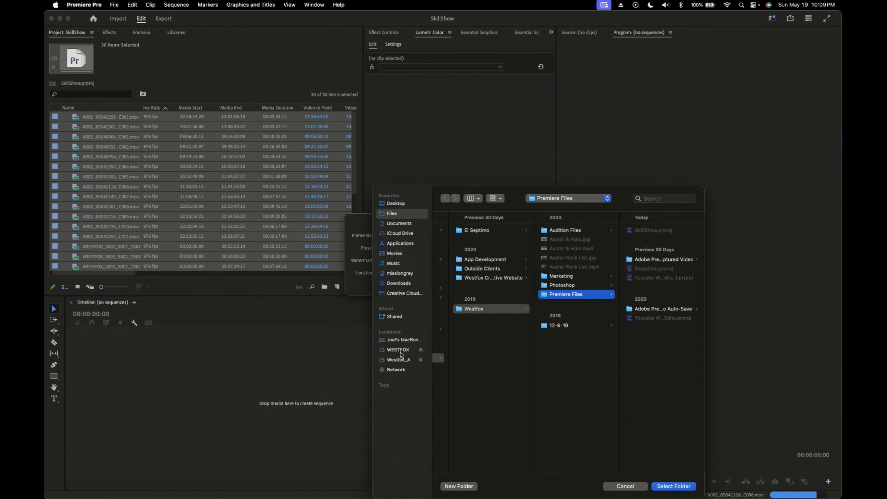
pyautogui.click(402, 360)
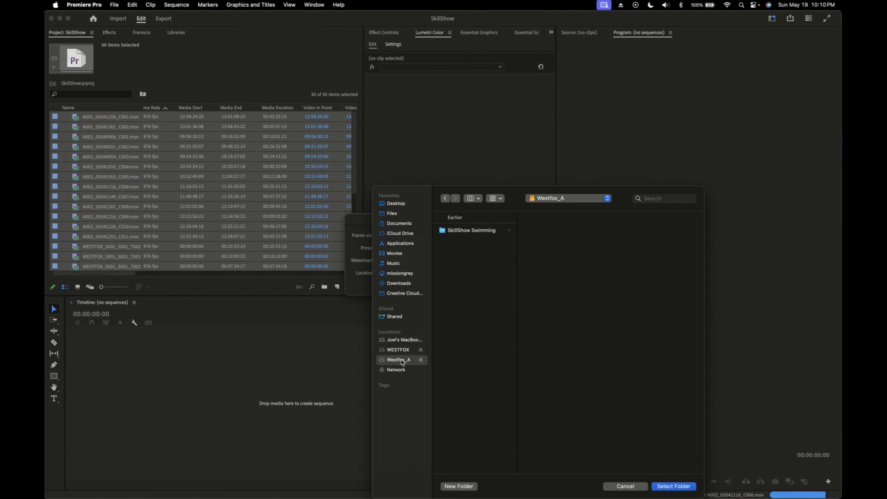
pyautogui.click(485, 231)
pyautogui.click(553, 240)
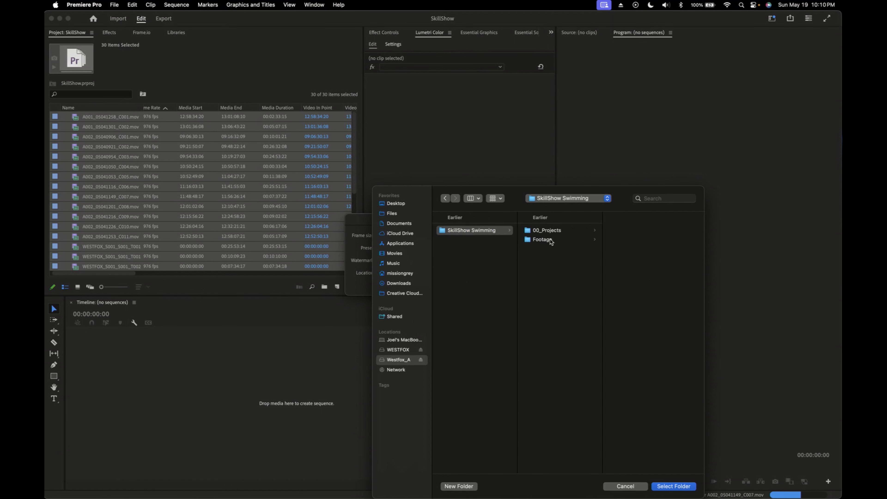
pyautogui.click(459, 486)
pyautogui.write('Proxy')
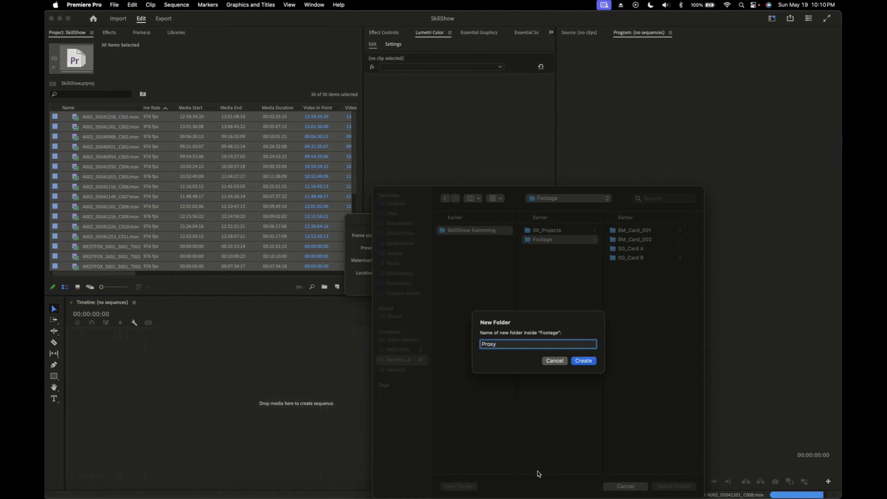
pyautogui.click(586, 361)
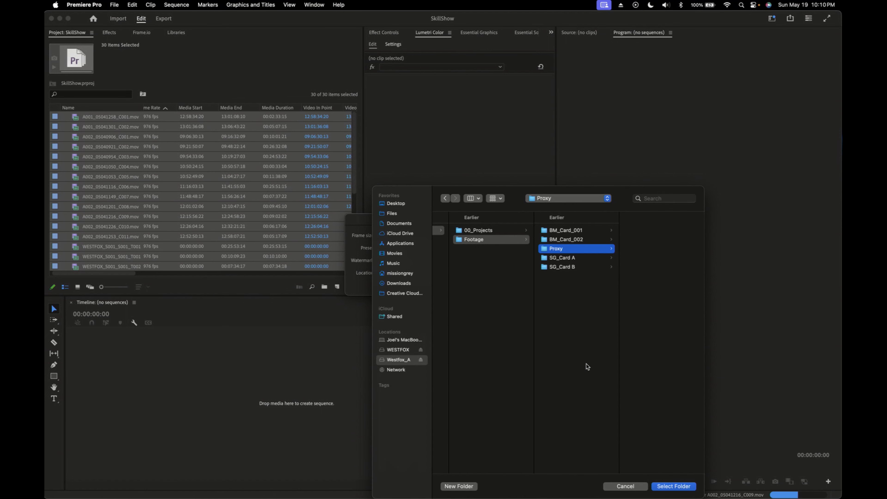
pyautogui.click(671, 486)
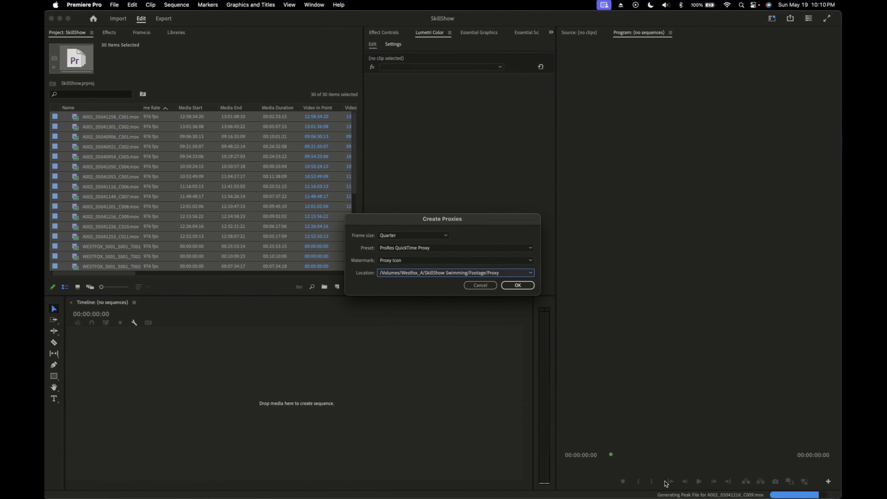
pyautogui.click(518, 285)
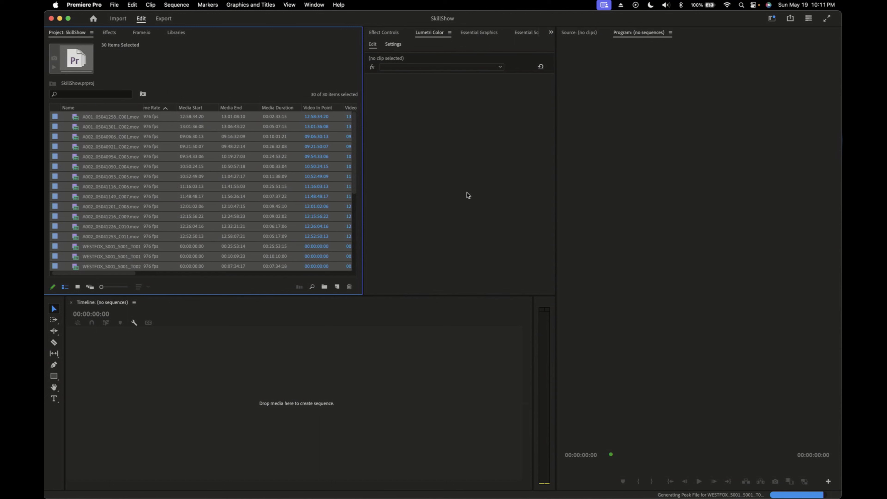
# Try to adjust the column widths in the project's clip list around the Name and Frame Rate columns
pyautogui.moveTo(355, 145); pyautogui.dragTo(351, 234)
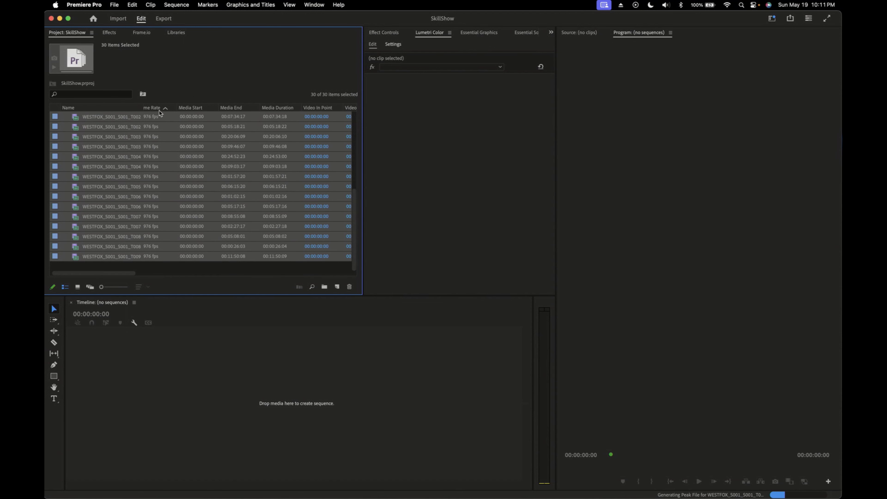
pyautogui.moveTo(142, 110); pyautogui.dragTo(136, 110)
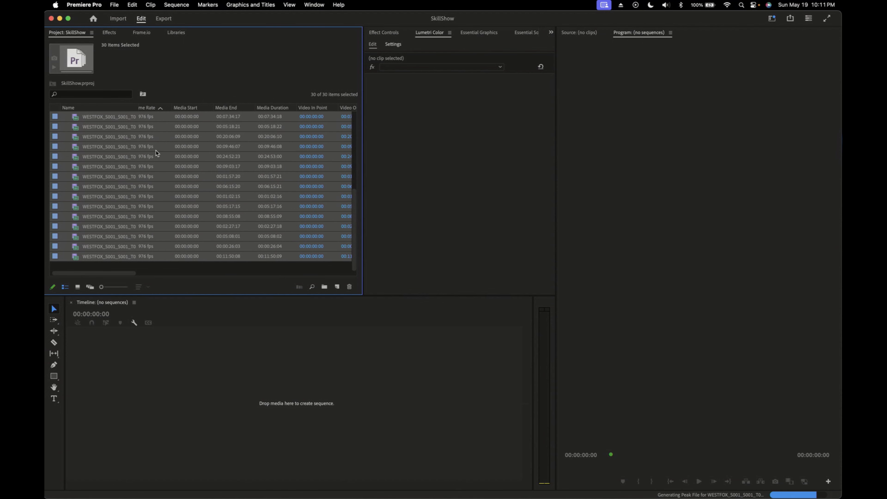
pyautogui.scroll(3, 150, 158)
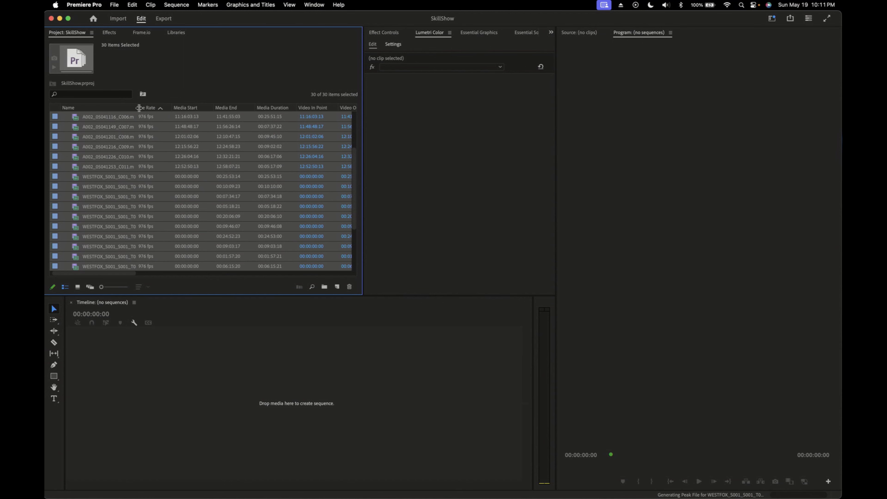
pyautogui.moveTo(137, 108); pyautogui.dragTo(187, 108)
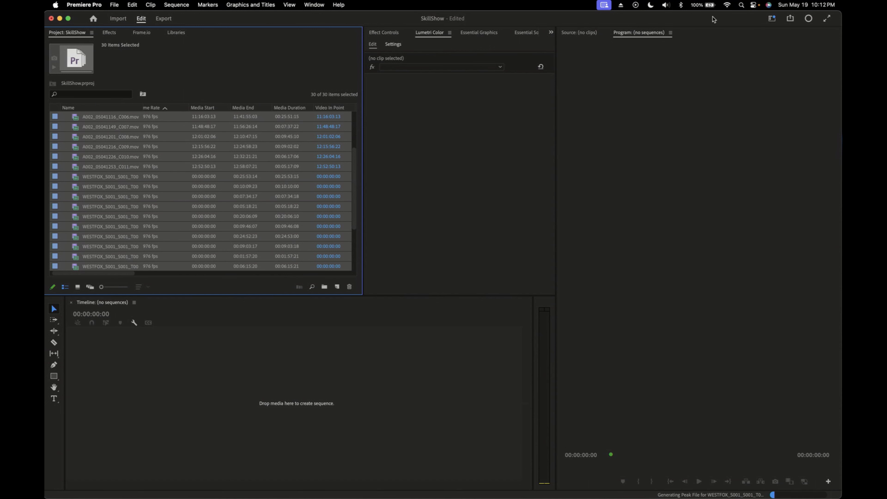
# Switch the workspace from Vertical to Editing
pyautogui.click(772, 19)
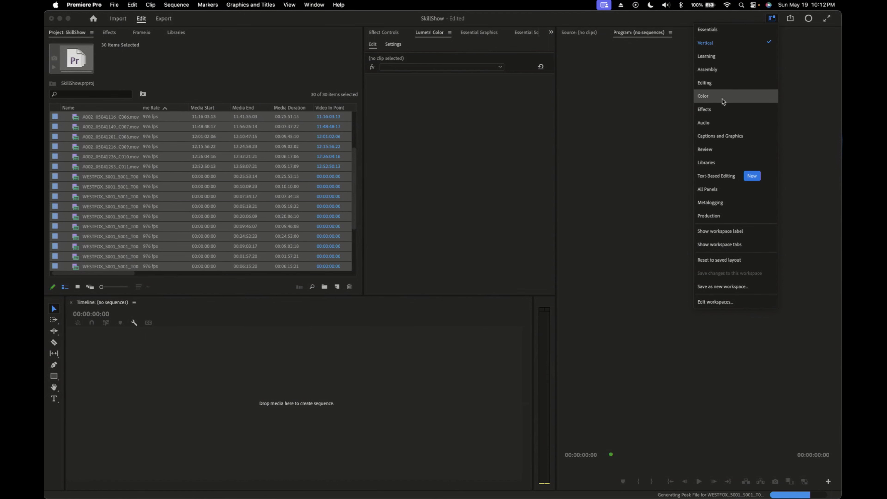
pyautogui.click(712, 83)
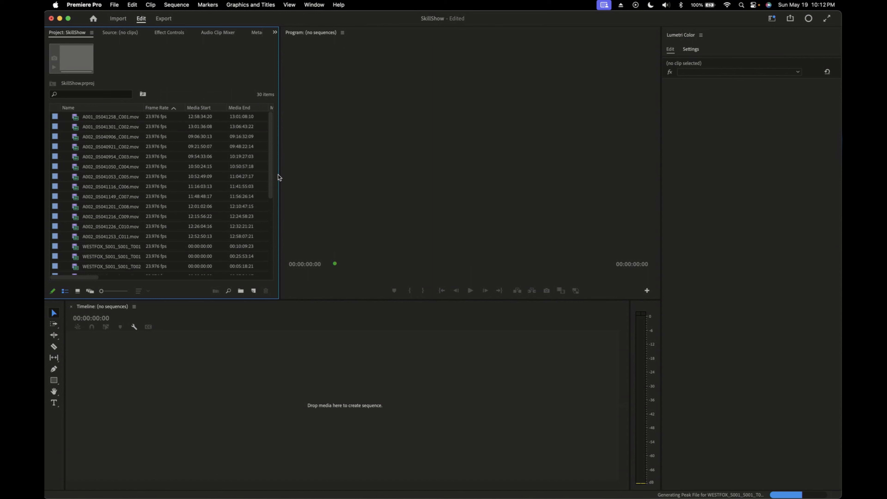
# Look through the project's whole clip list, comparing the names, frame rates and media start and end times of both cameras' clips
pyautogui.moveTo(271, 173); pyautogui.dragTo(265, 258)
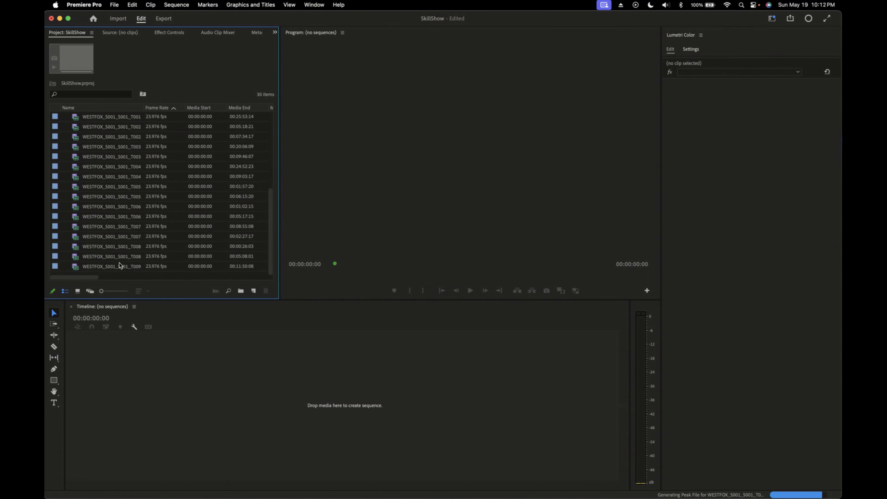
pyautogui.scroll(5, 118, 171)
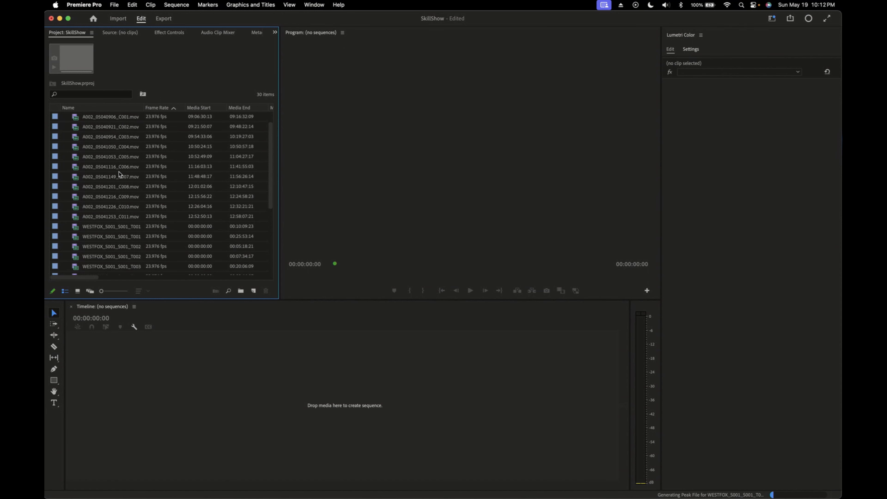
pyautogui.scroll(2, 118, 171)
pyautogui.hscroll(1, 118, 171)
pyautogui.scroll(-5, 118, 172)
pyautogui.scroll(4, 119, 171)
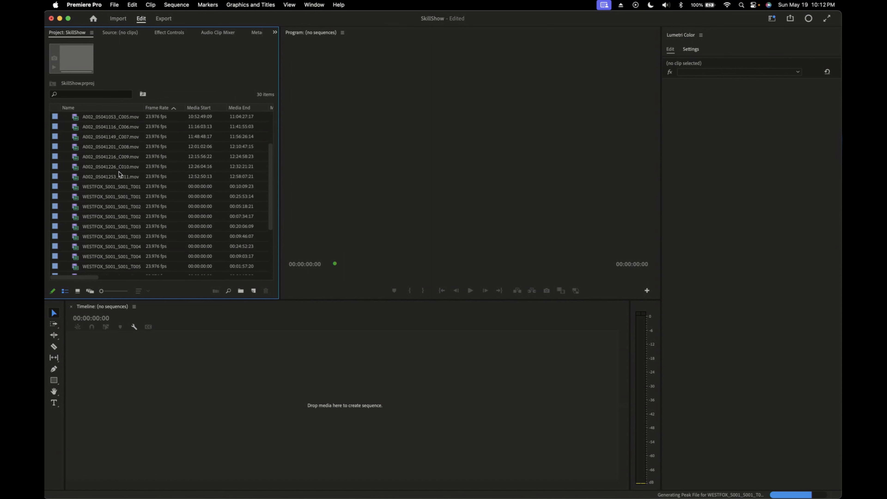
pyautogui.scroll(3, 119, 171)
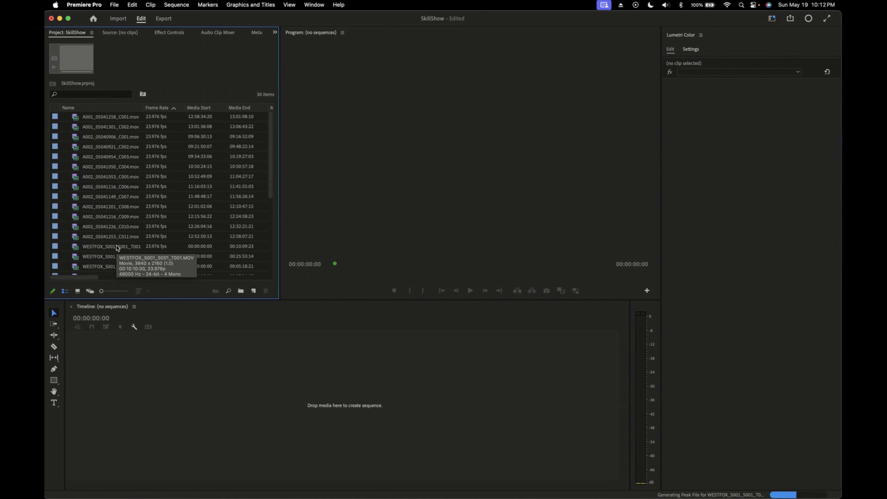
pyautogui.scroll(-7, 116, 247)
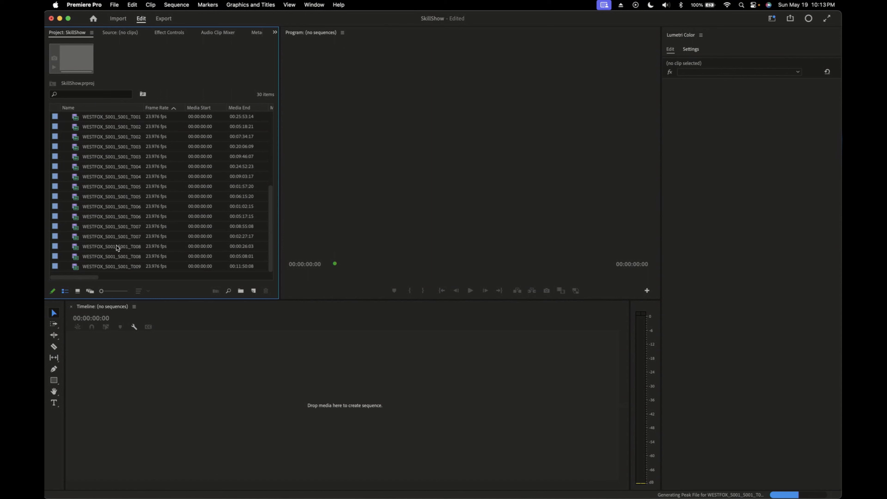
pyautogui.scroll(5, 118, 191)
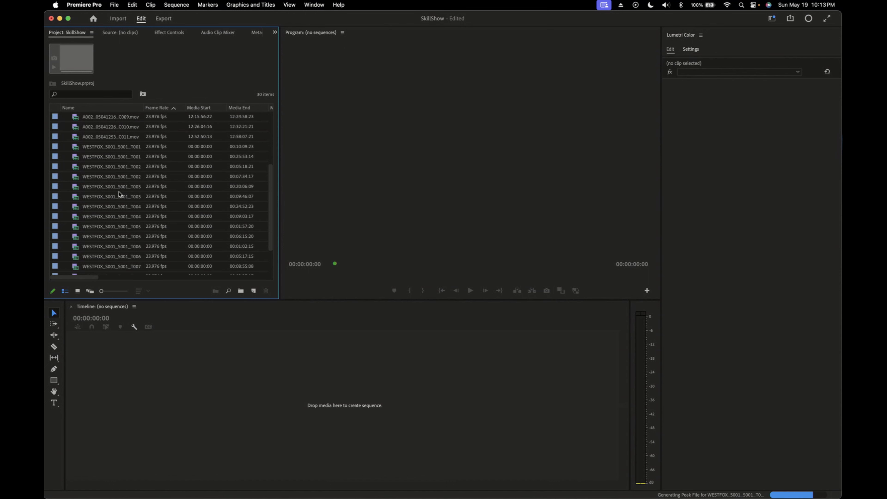
pyautogui.scroll(-4, 118, 192)
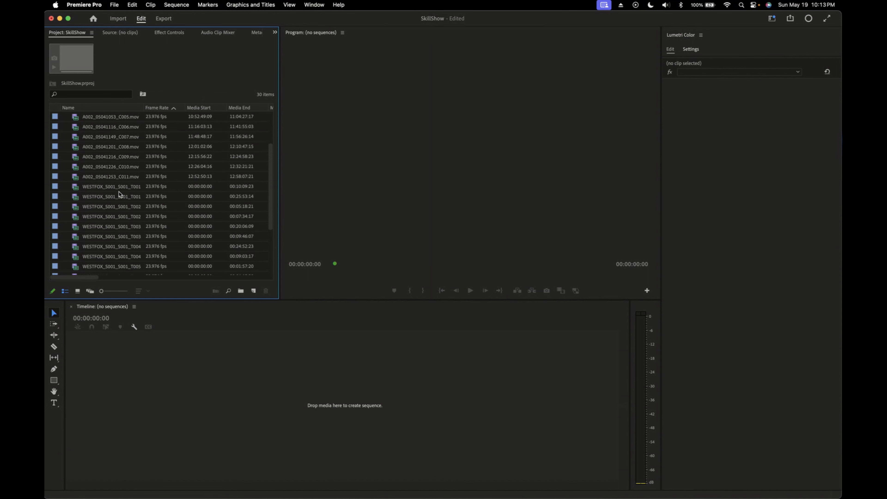
pyautogui.scroll(-1, 118, 192)
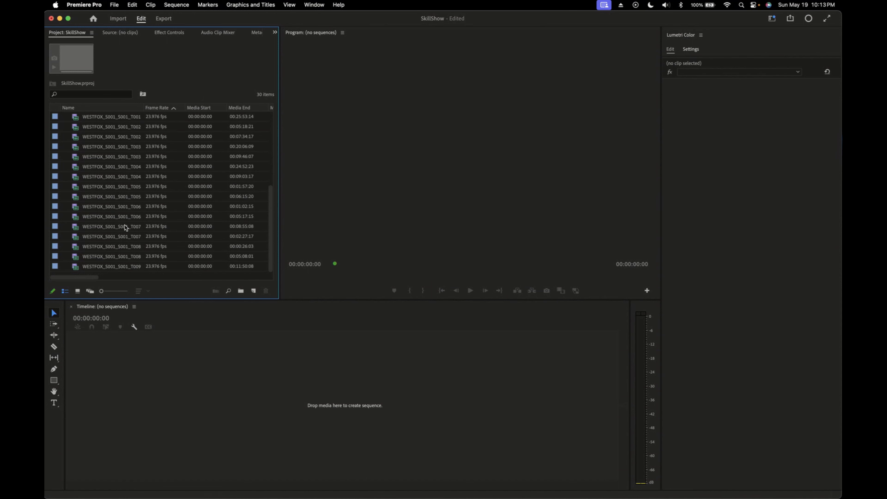
pyautogui.scroll(3, 126, 229)
pyautogui.scroll(2, 126, 199)
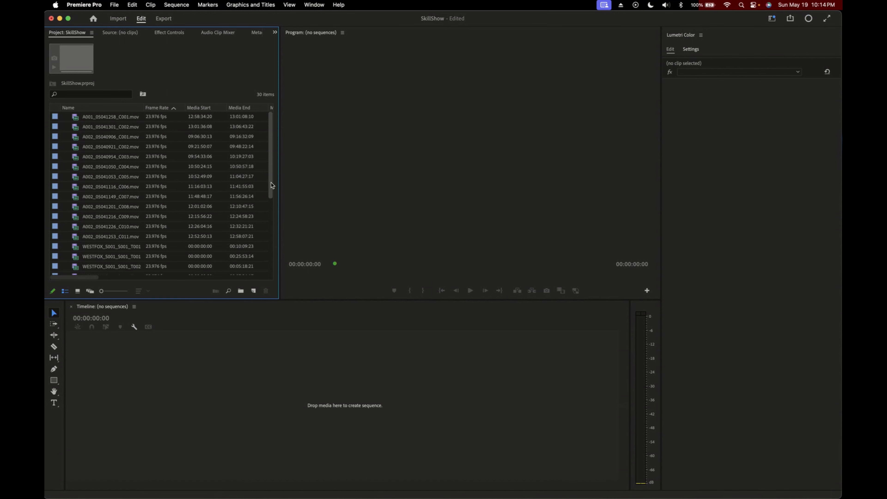
pyautogui.moveTo(271, 185); pyautogui.dragTo(263, 265)
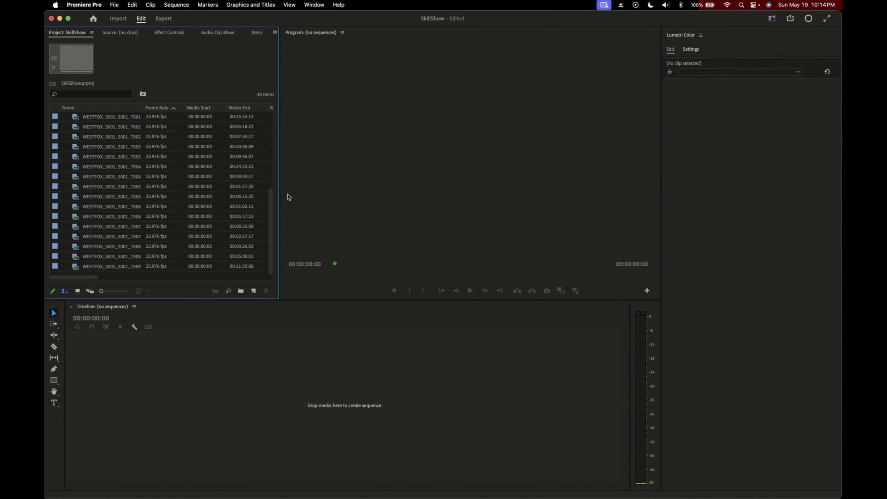
pyautogui.scroll(1, 242, 180)
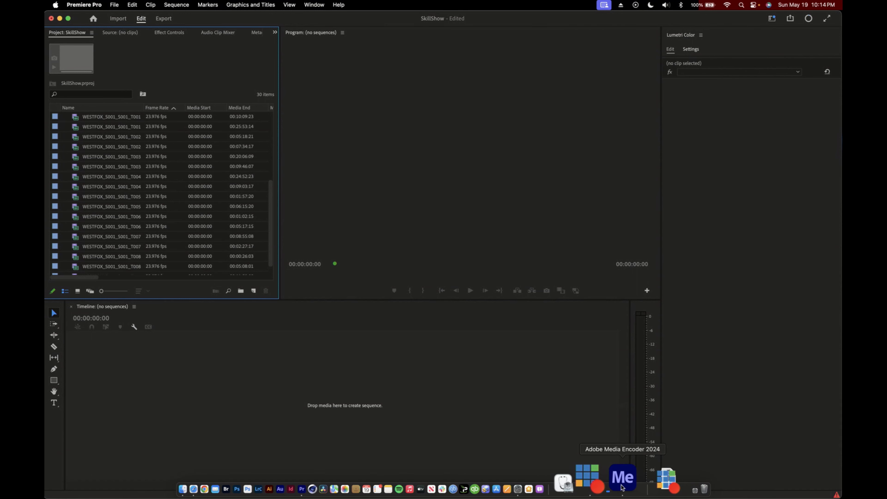
# Switch to Adobe Media Encoder, check the proxy queue with its renderer options, and pause the encoding
pyautogui.click(620, 486)
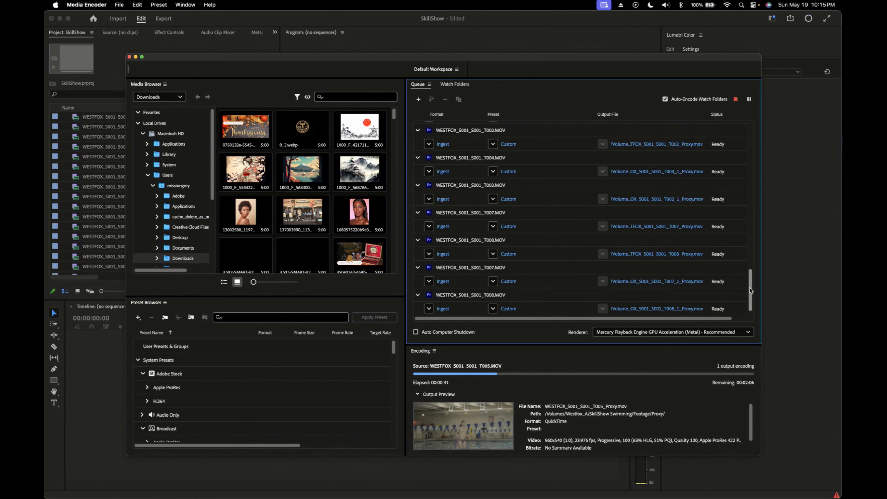
pyautogui.moveTo(750, 288); pyautogui.dragTo(754, 129)
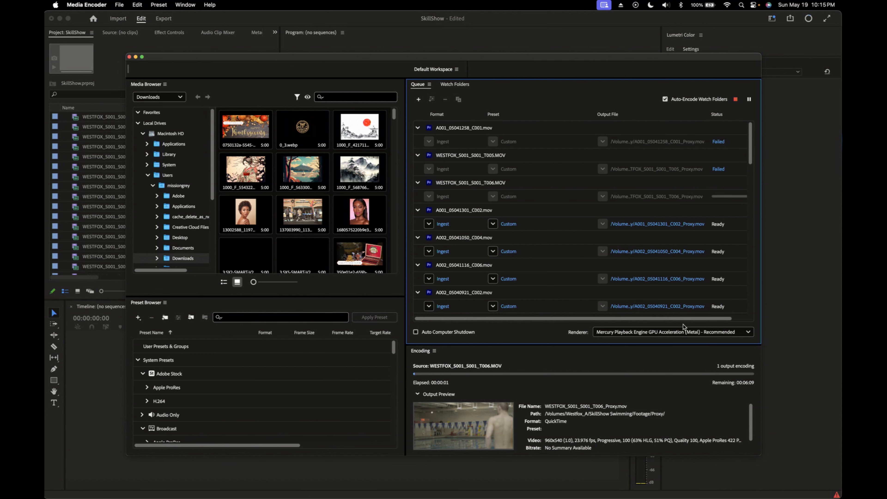
pyautogui.click(701, 334)
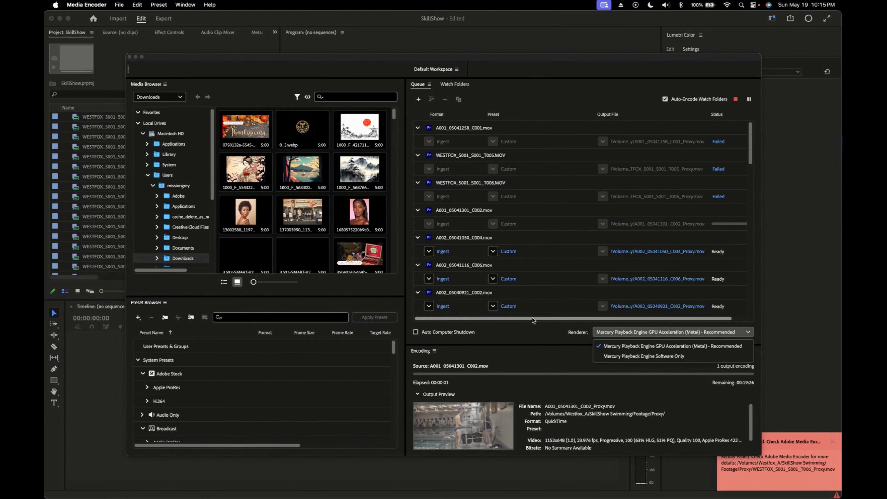
pyautogui.click(547, 335)
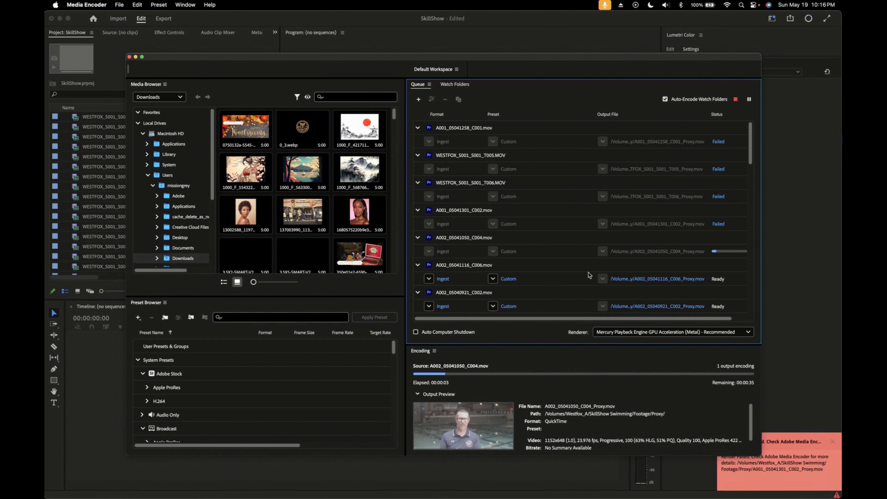
pyautogui.click(749, 99)
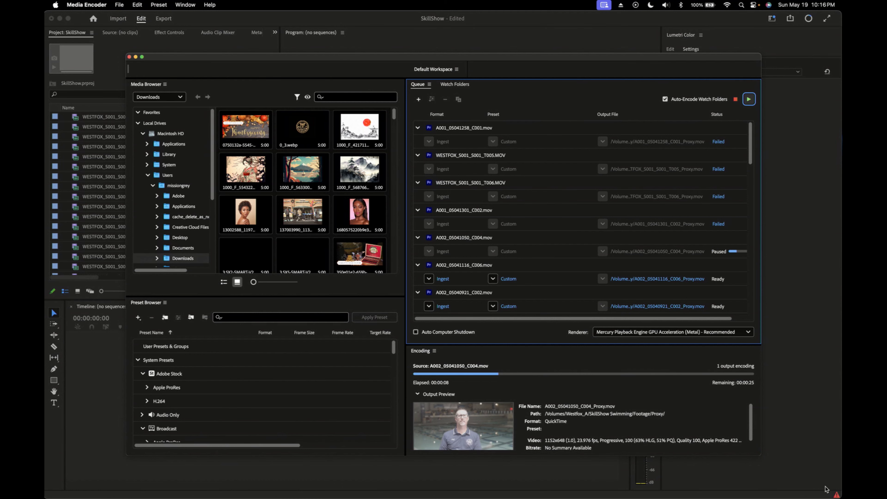
# Switch to Premiere Pro, open the Events log, enlarge it and examine the render entries with their full file paths
pyautogui.click(836, 494)
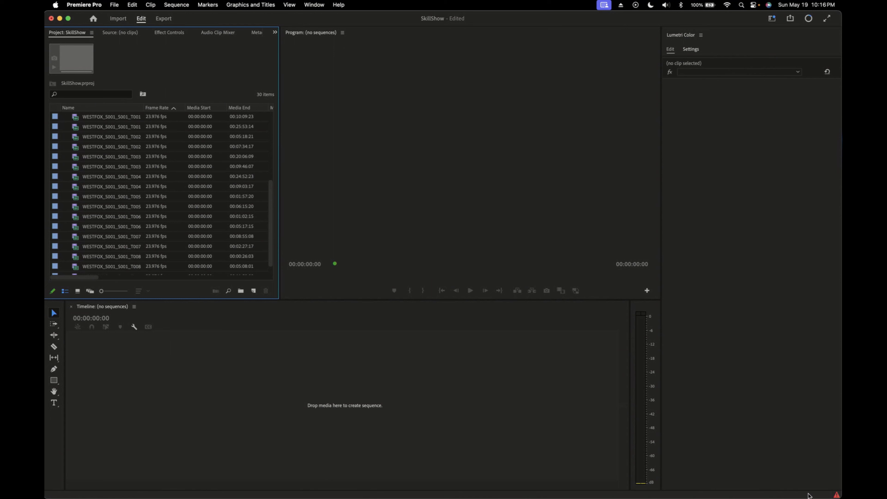
pyautogui.click(835, 494)
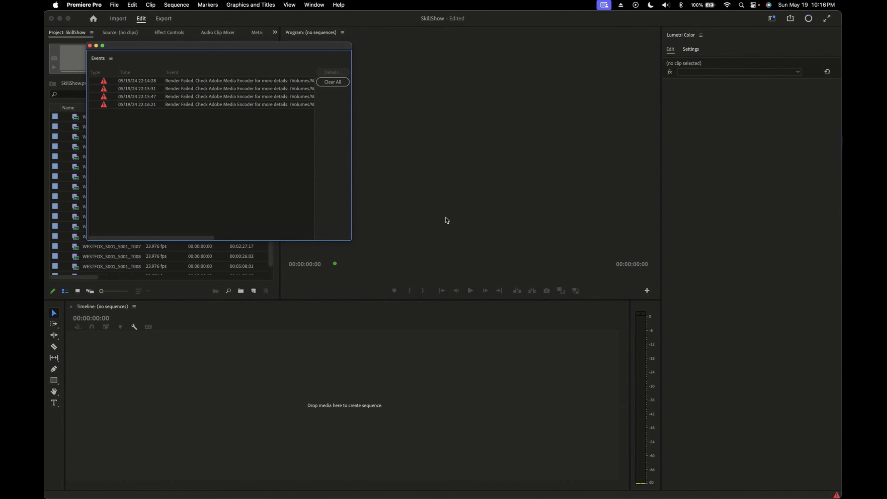
pyautogui.moveTo(350, 240); pyautogui.dragTo(585, 293)
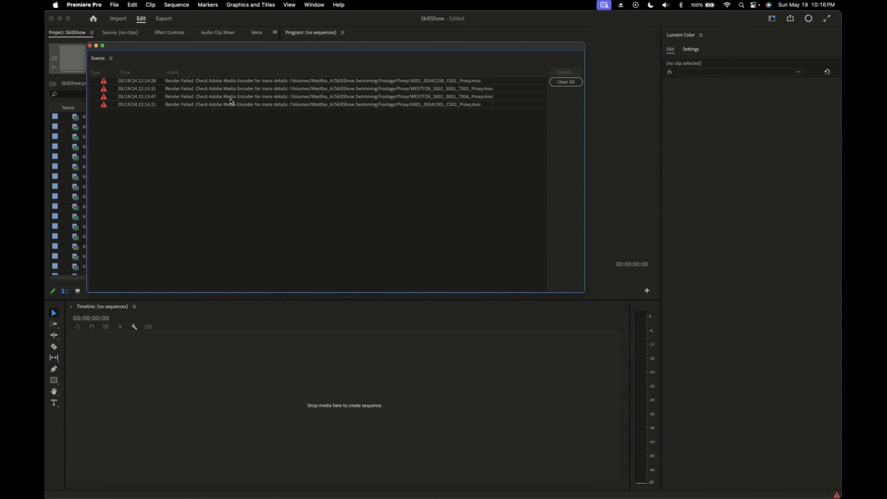
pyautogui.click(211, 82)
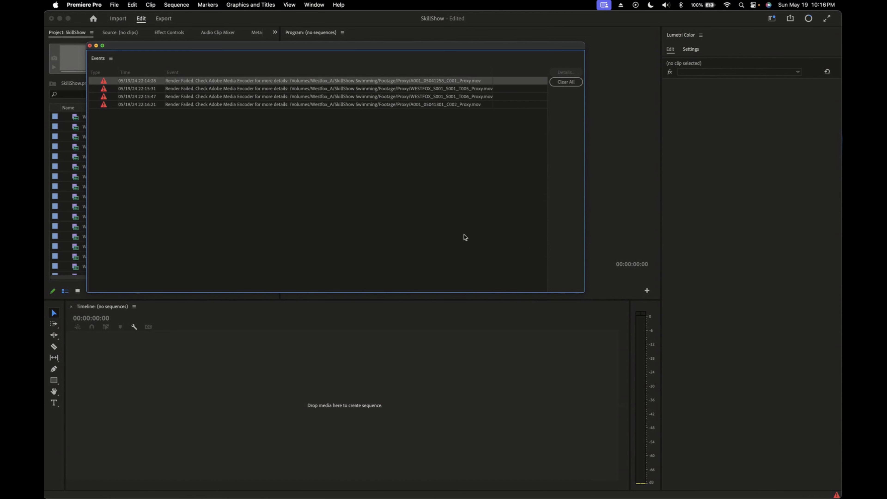
# Switch to Adobe Media Encoder, read through the encoding error log of the failed A001_05041258_C001.mov job, and close the log
pyautogui.moveTo(538, 495)
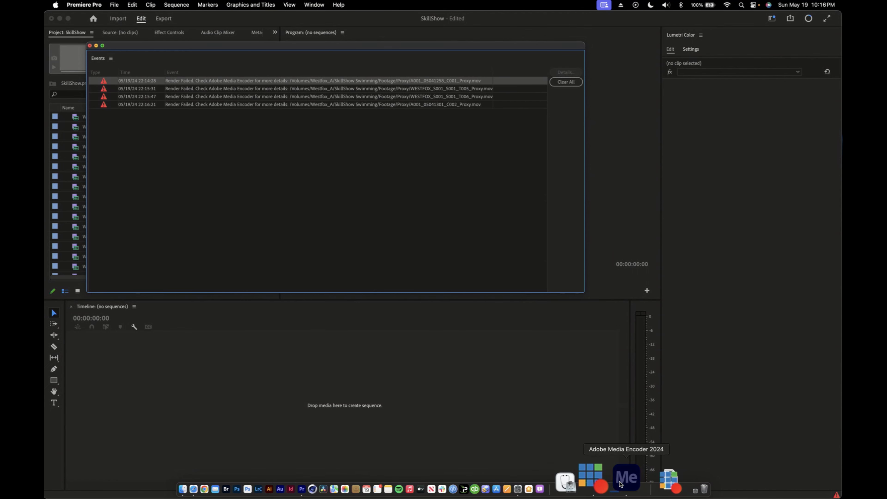
pyautogui.click(619, 484)
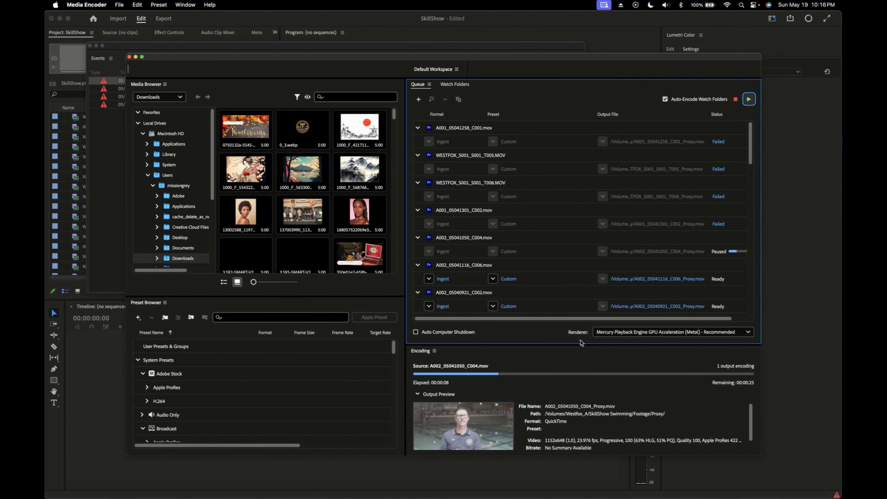
pyautogui.click(718, 142)
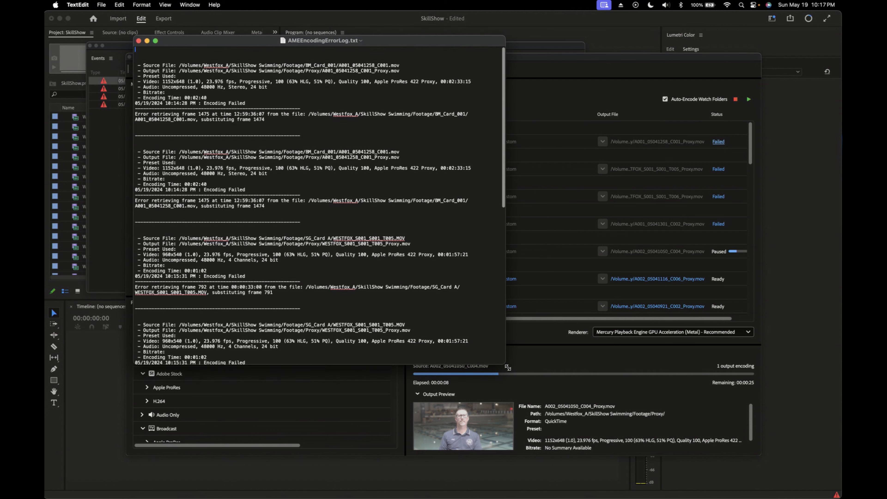
pyautogui.moveTo(507, 366); pyautogui.dragTo(520, 409)
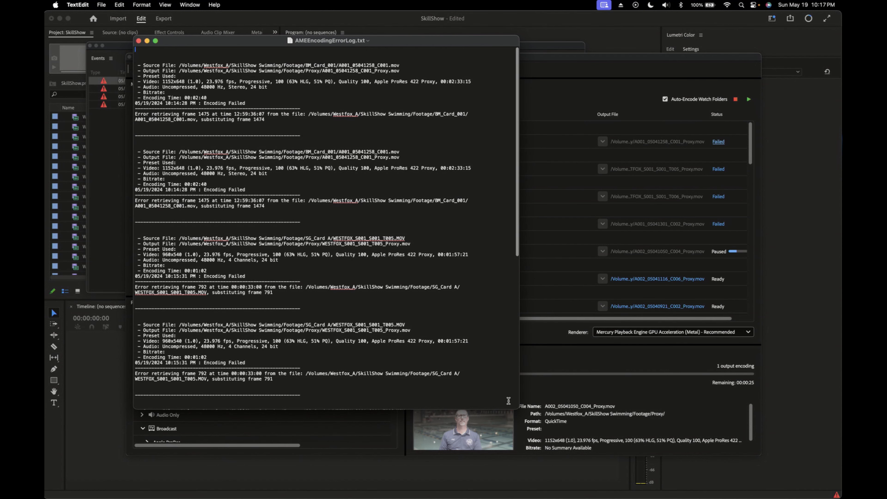
pyautogui.scroll(-2, 464, 366)
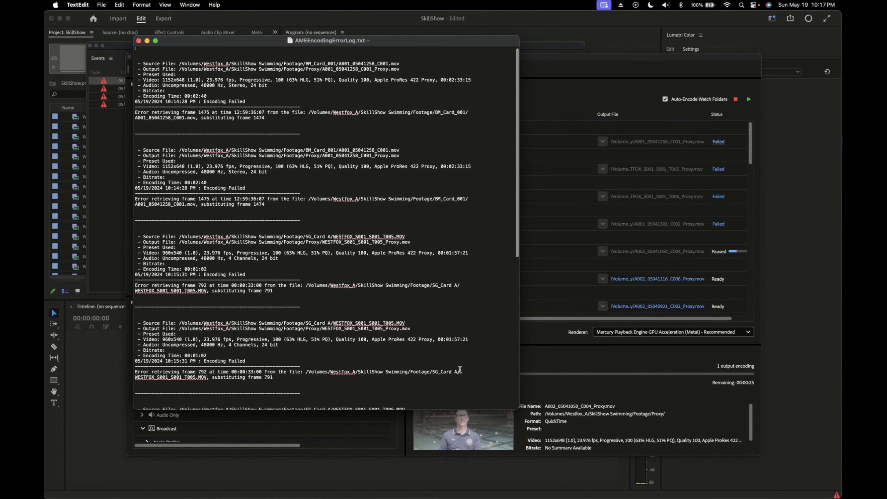
pyautogui.scroll(-6, 460, 369)
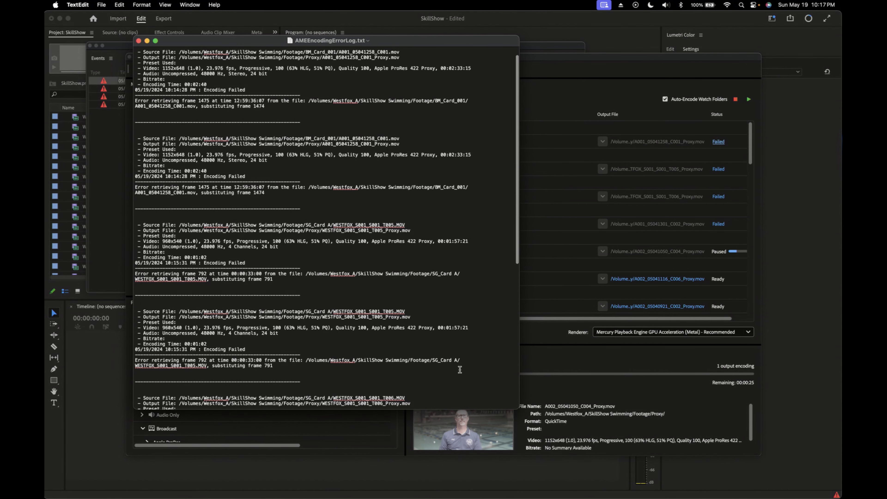
pyautogui.scroll(-2, 459, 370)
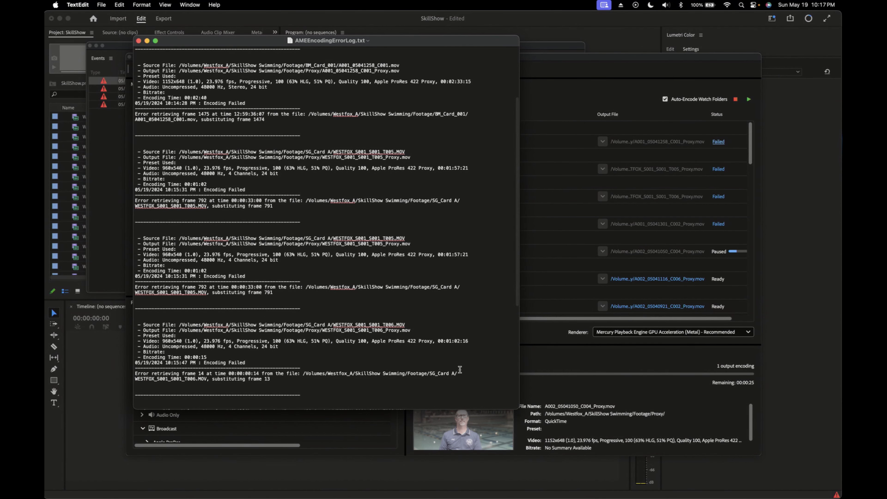
pyautogui.scroll(-3, 459, 369)
pyautogui.scroll(-10, 460, 369)
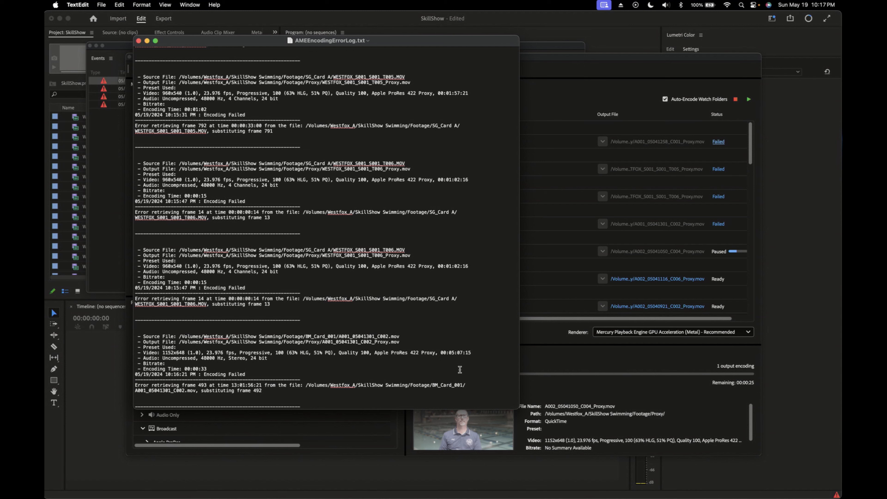
pyautogui.click(139, 41)
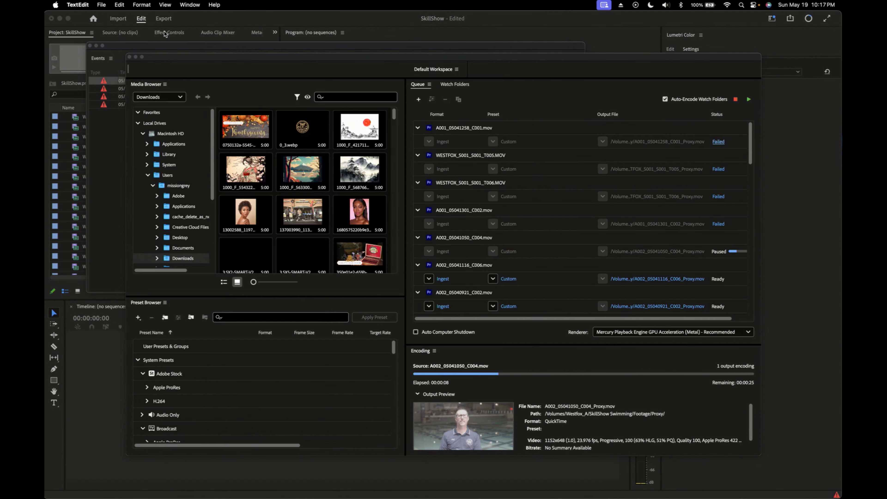
# Select all the clips in the encoding queue and set the selection to be skipped
pyautogui.scroll(1, 516, 281)
pyautogui.click(466, 130)
pyautogui.scroll(-5, 469, 225)
pyautogui.scroll(-10, 469, 223)
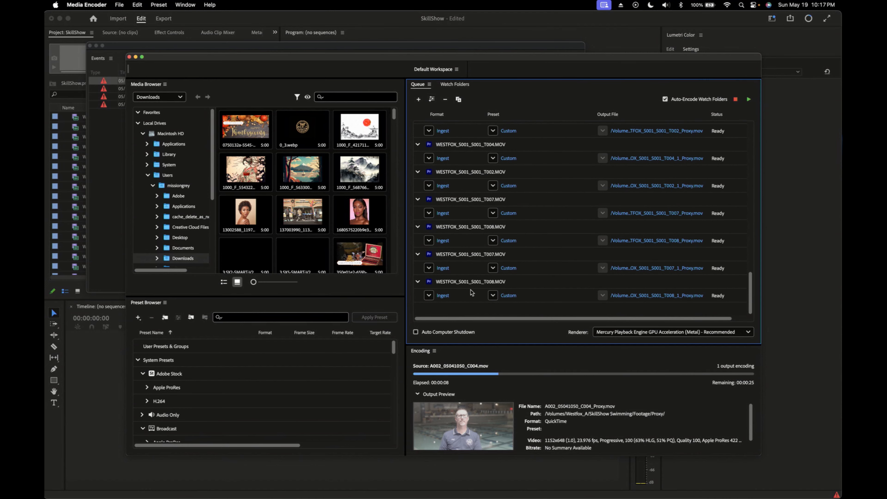
pyautogui.keyDown('shift'); pyautogui.click(468, 283); pyautogui.keyUp('shift')
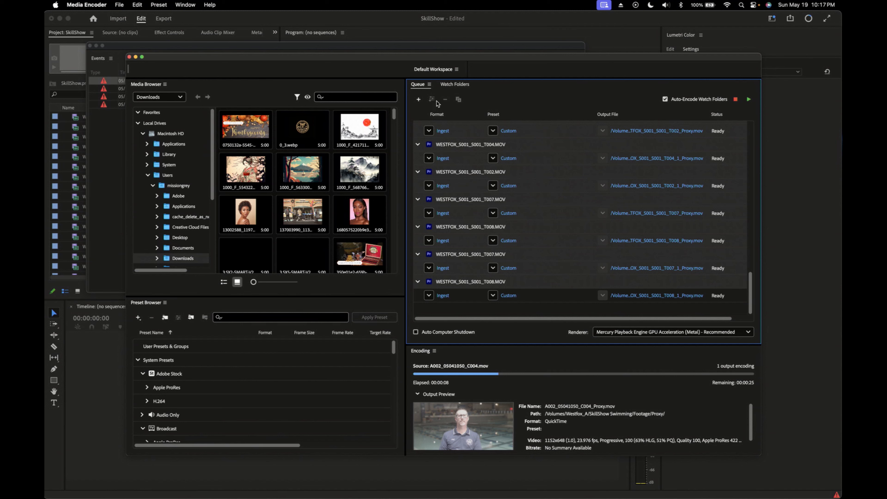
pyautogui.rightClick(541, 130)
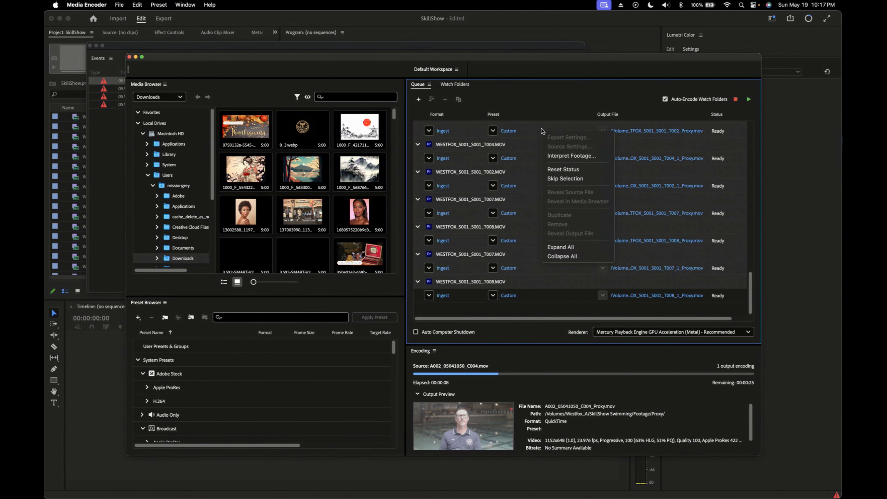
pyautogui.click(553, 178)
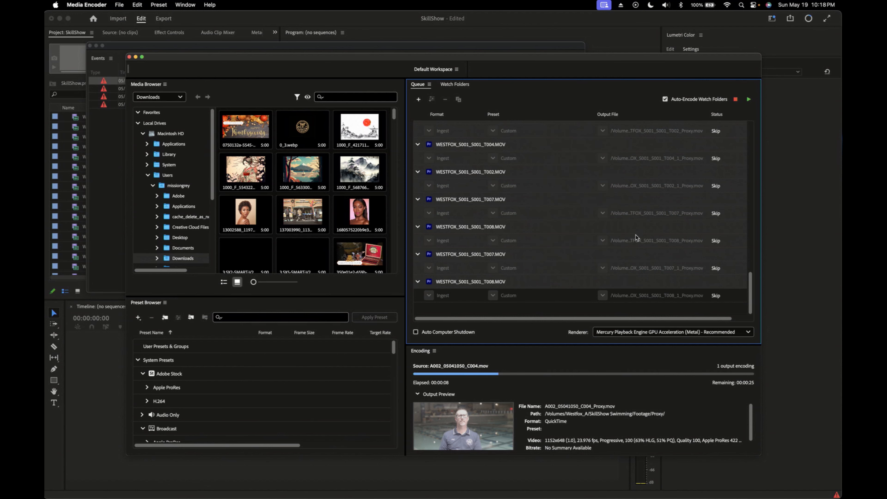
# Remove all the skipped clips listed after A002_05041050_C004.mov from the encoding queue
pyautogui.scroll(5, 593, 234)
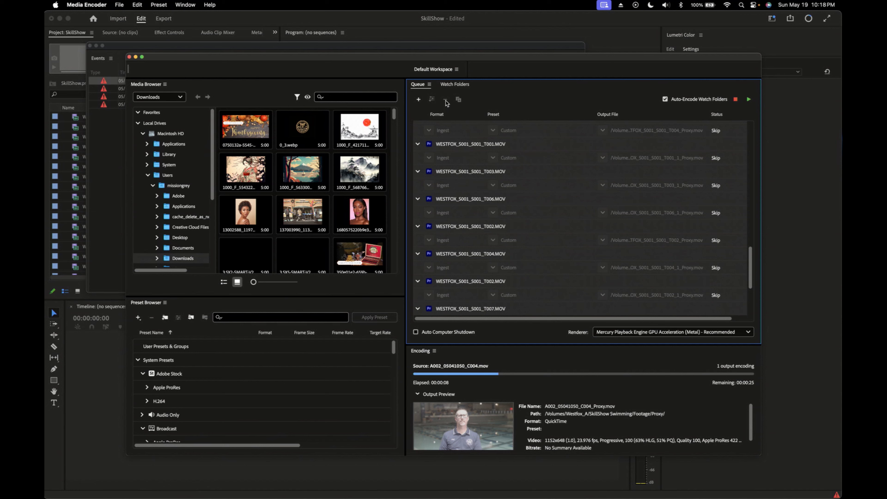
pyautogui.click(469, 142)
pyautogui.press('Delete')
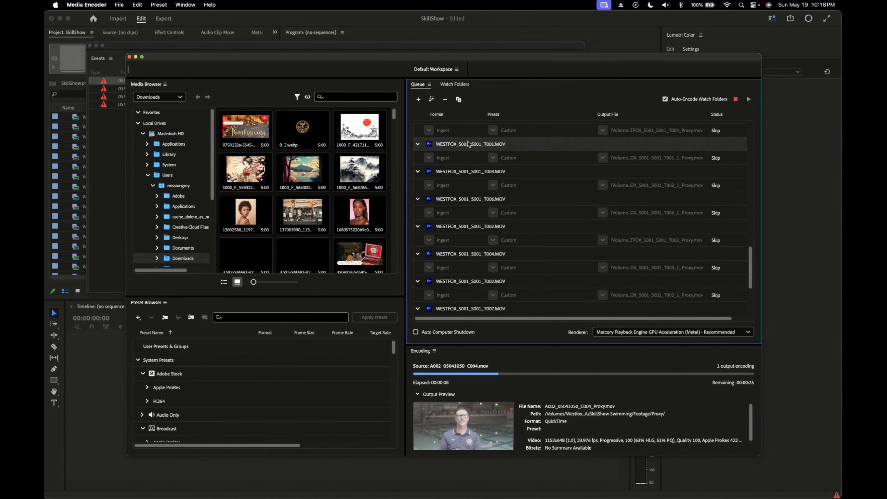
pyautogui.click(445, 100)
pyautogui.click(445, 99)
pyautogui.click(445, 100)
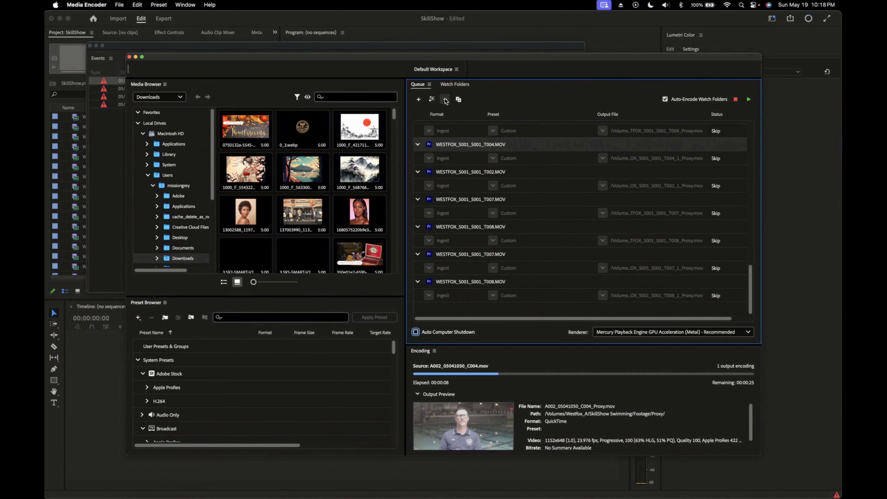
pyautogui.click(445, 99)
pyautogui.click(445, 99)
pyautogui.click(445, 100)
pyautogui.click(445, 99)
pyautogui.click(445, 100)
pyautogui.click(445, 99)
pyautogui.click(445, 100)
pyautogui.click(445, 99)
pyautogui.click(445, 99)
pyautogui.click(445, 100)
pyautogui.click(445, 99)
pyautogui.click(445, 100)
pyautogui.click(446, 100)
pyautogui.click(445, 100)
pyautogui.click(446, 100)
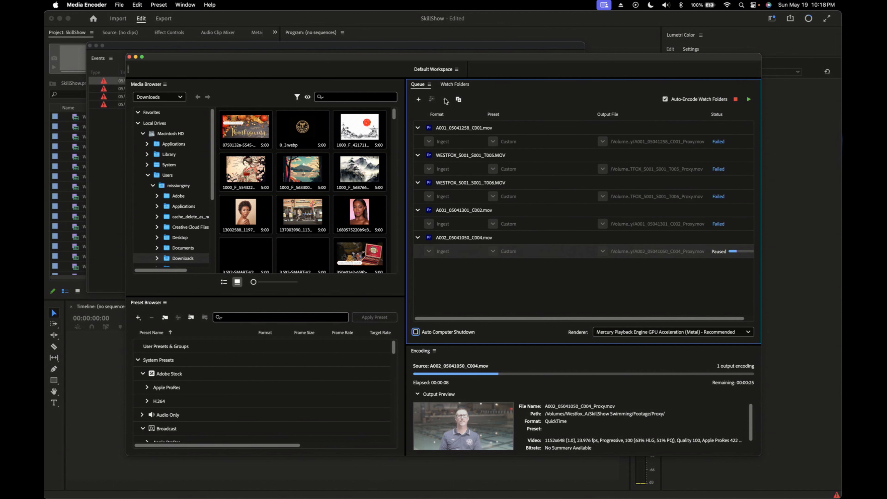
# Stop the paused encoding of A002_05041050_C004.mov and remove it and the failed clips to empty the queue
pyautogui.click(473, 240)
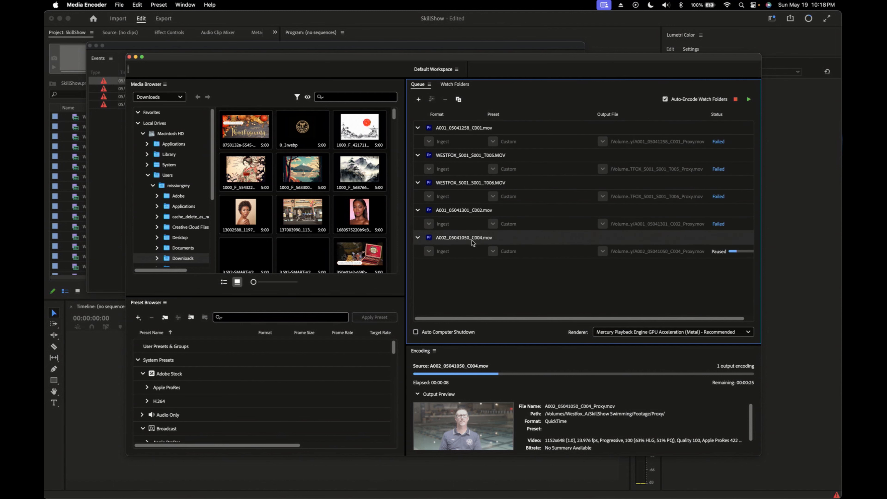
pyautogui.click(736, 99)
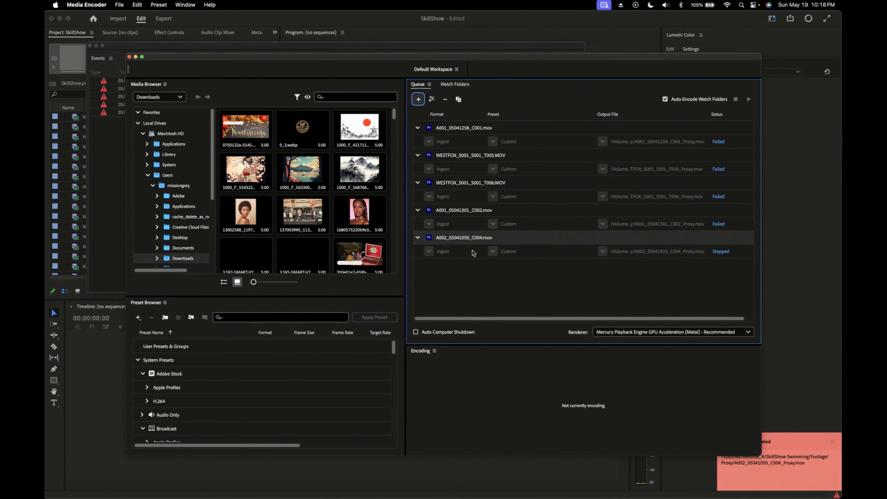
pyautogui.keyDown('shift'); pyautogui.click(460, 127); pyautogui.keyUp('shift')
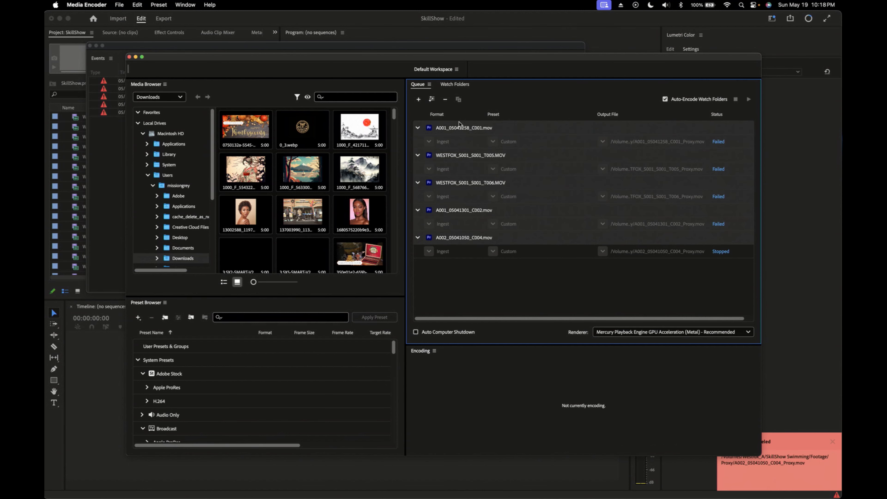
pyautogui.click(446, 100)
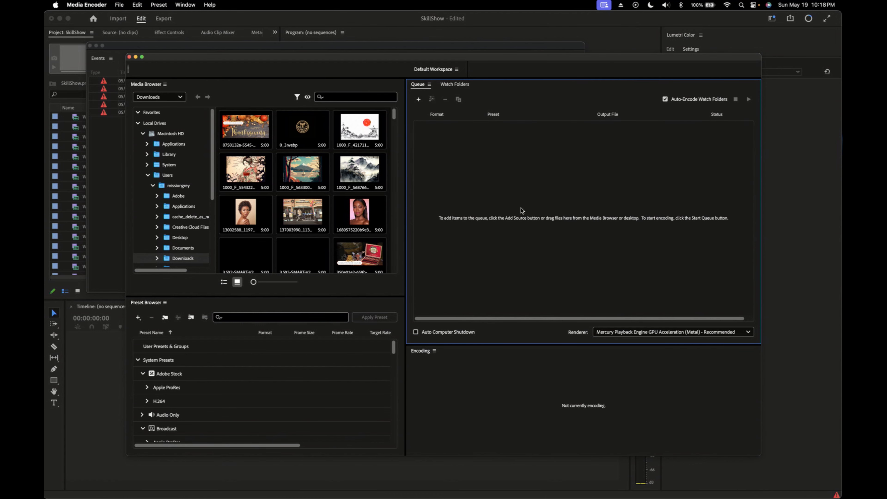
# Switch back to Premiere Pro, clear all entries from the Events log and close it
pyautogui.click(505, 34)
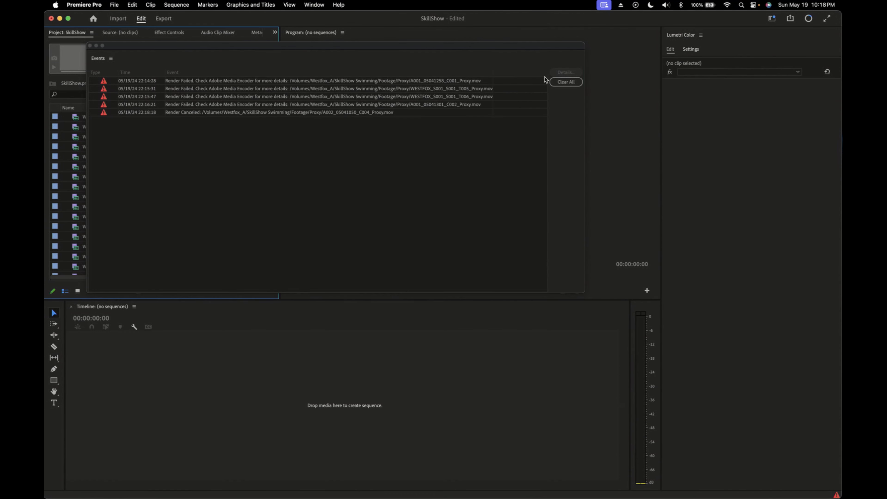
pyautogui.click(565, 82)
pyautogui.click(90, 46)
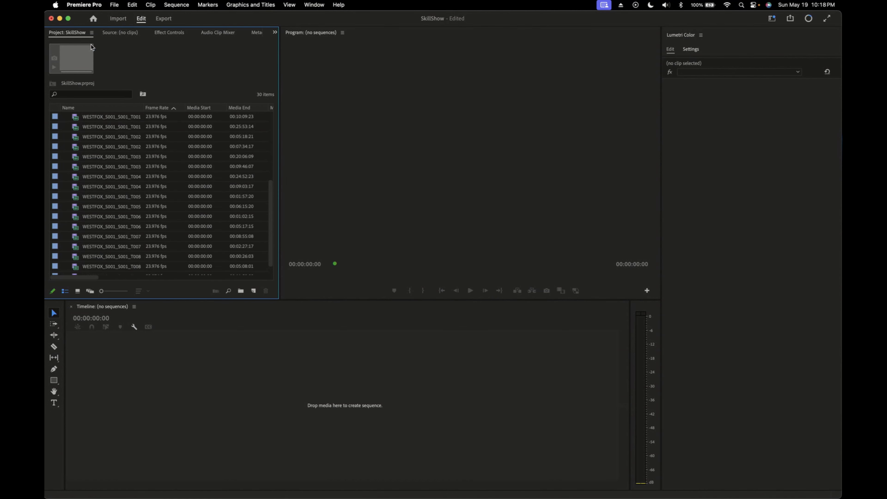
# Try to create a quarter-size proxy of only A001_05041258_C001.mov using the H.264 QuickTime Proxy preset in the existing Proxy folder
pyautogui.scroll(5, 171, 151)
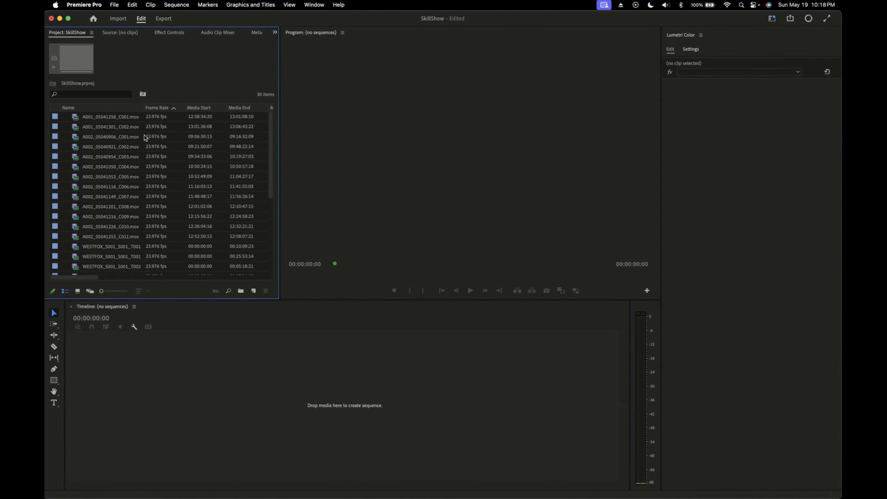
pyautogui.click(124, 117)
pyautogui.scroll(-5, 136, 192)
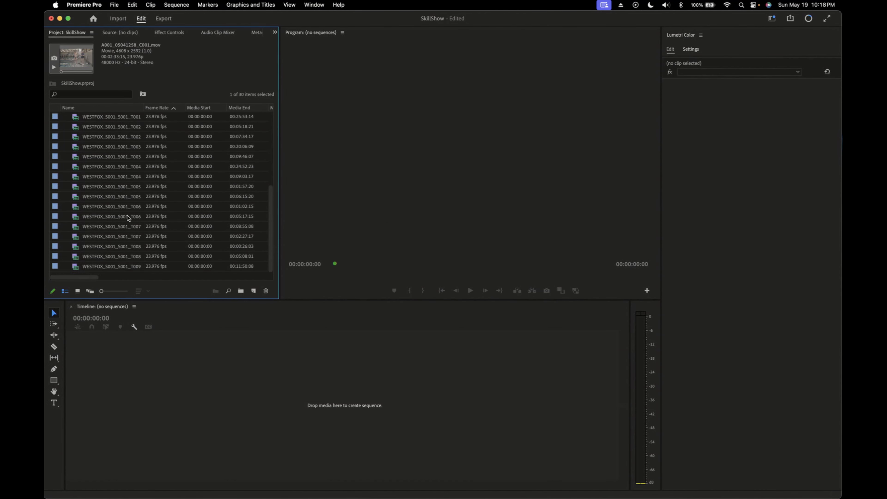
pyautogui.scroll(5, 125, 220)
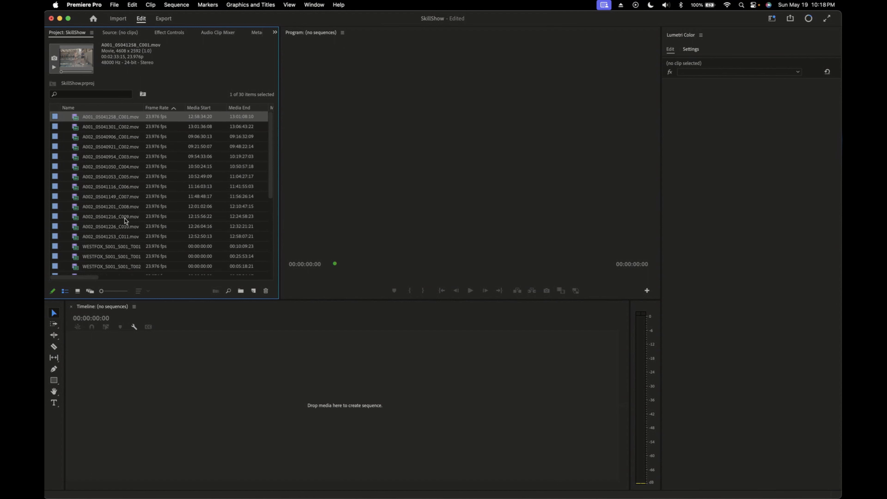
pyautogui.rightClick(113, 117)
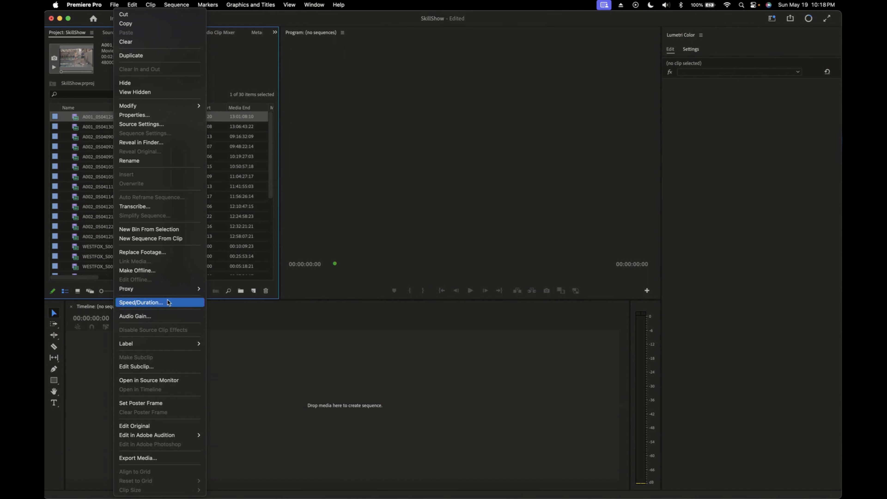
pyautogui.moveTo(192, 293)
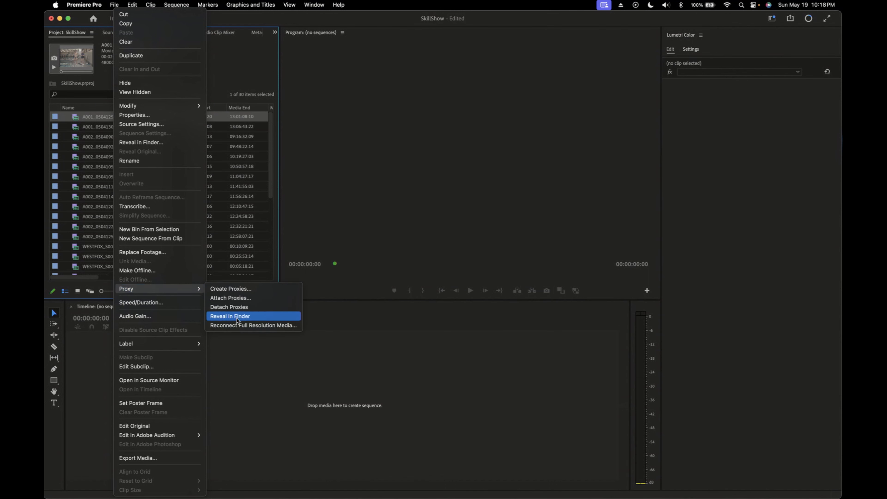
pyautogui.click(230, 289)
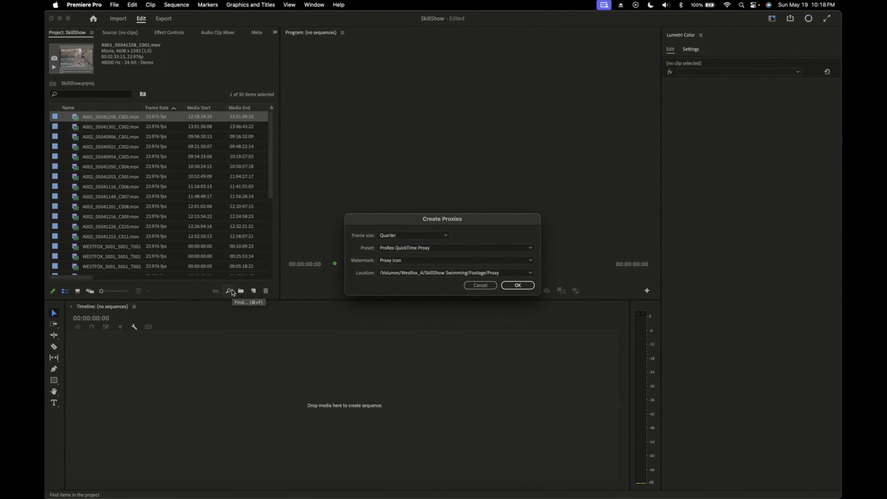
pyautogui.click(436, 249)
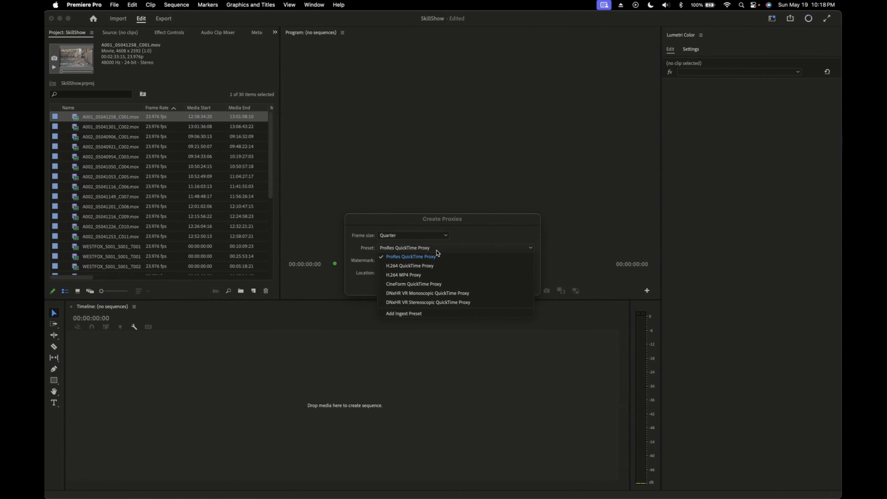
pyautogui.click(431, 266)
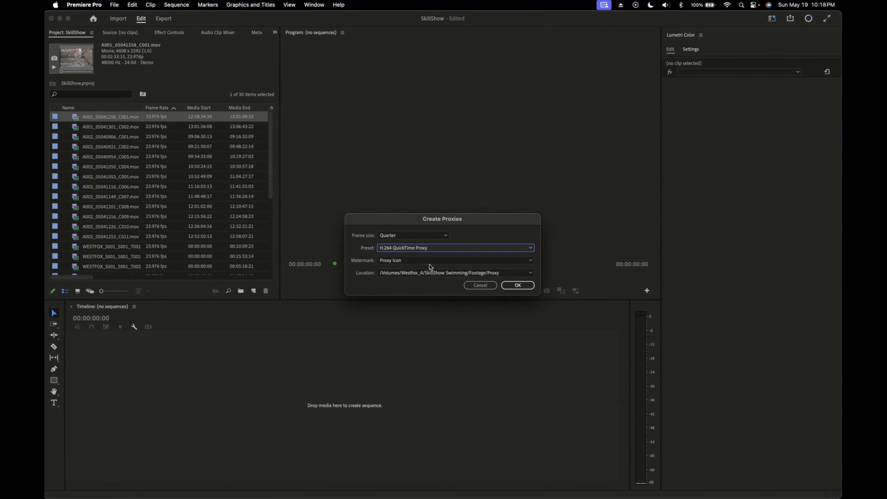
pyautogui.click(518, 285)
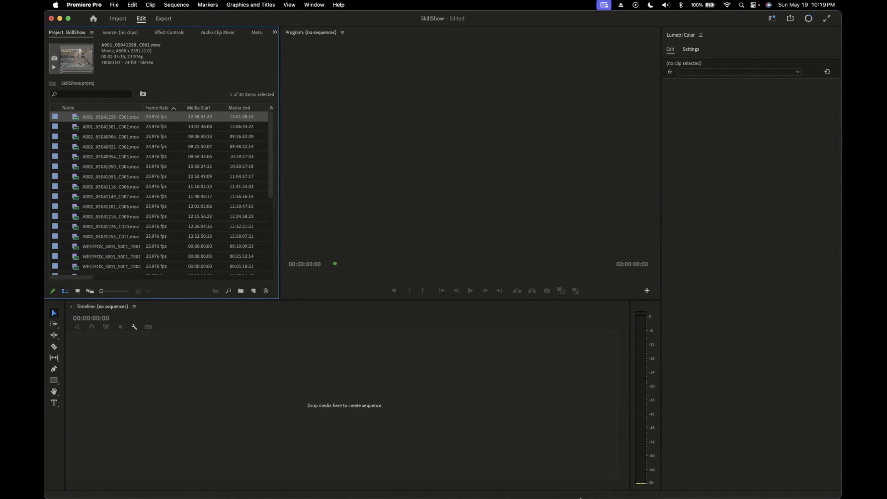
# Switch to Media Encoder, remove the A001_05041258_C001.mov job from the queue and return to Premiere Pro
pyautogui.moveTo(581, 497)
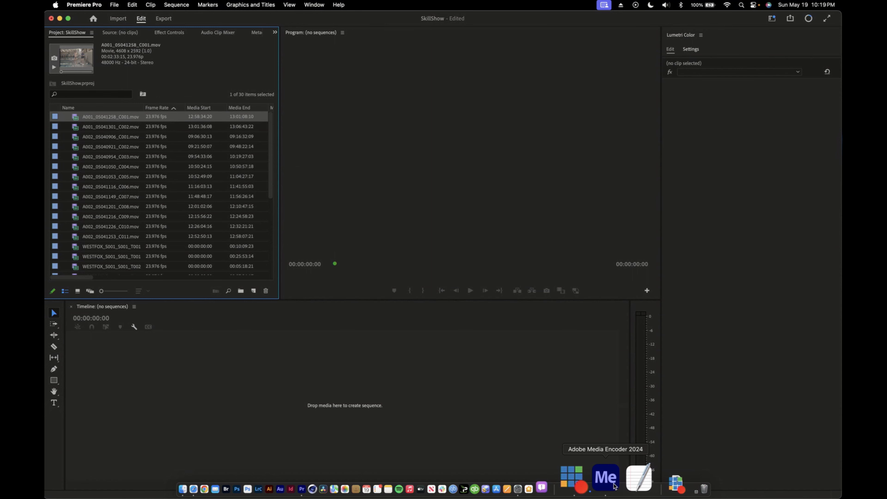
pyautogui.click(605, 477)
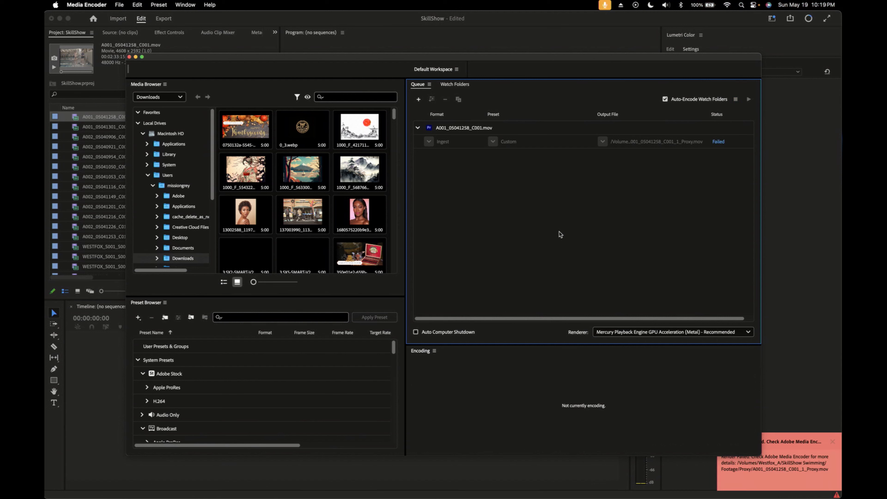
pyautogui.click(469, 131)
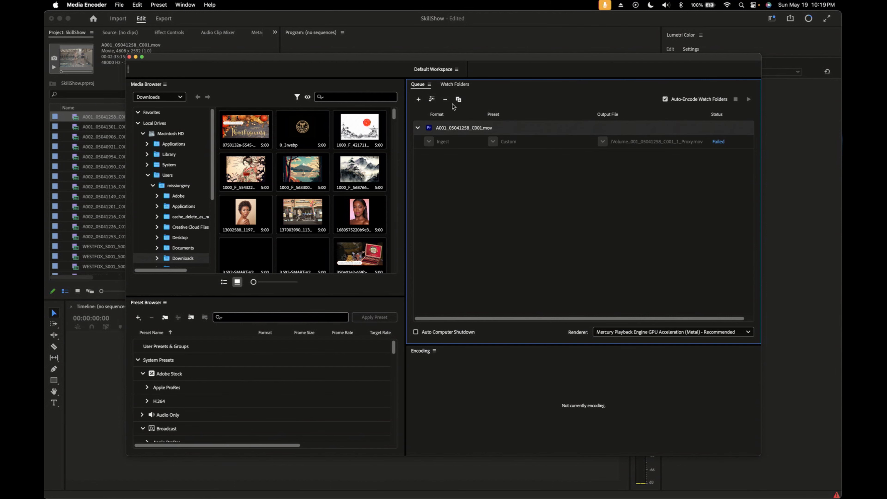
pyautogui.click(445, 100)
pyautogui.click(157, 133)
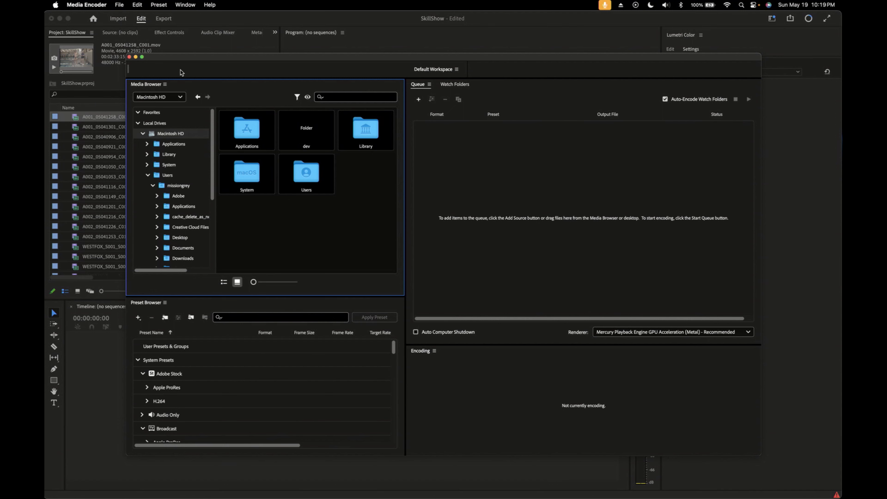
pyautogui.click(319, 22)
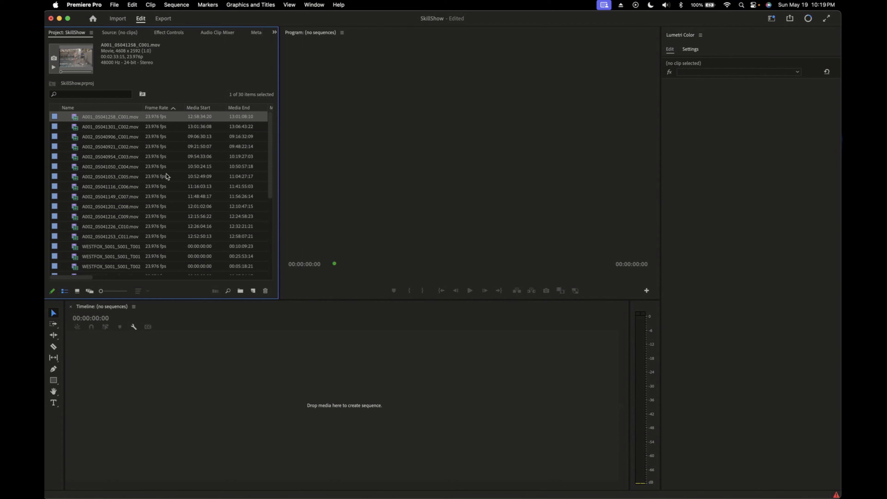
# Start creating a proxy for A001_05041258_C001.mov again and change the preset to ProRes QuickTime Proxy
pyautogui.hscroll(3, 168, 178)
pyautogui.scroll(-1, 167, 178)
pyautogui.hscroll(2, 174, 181)
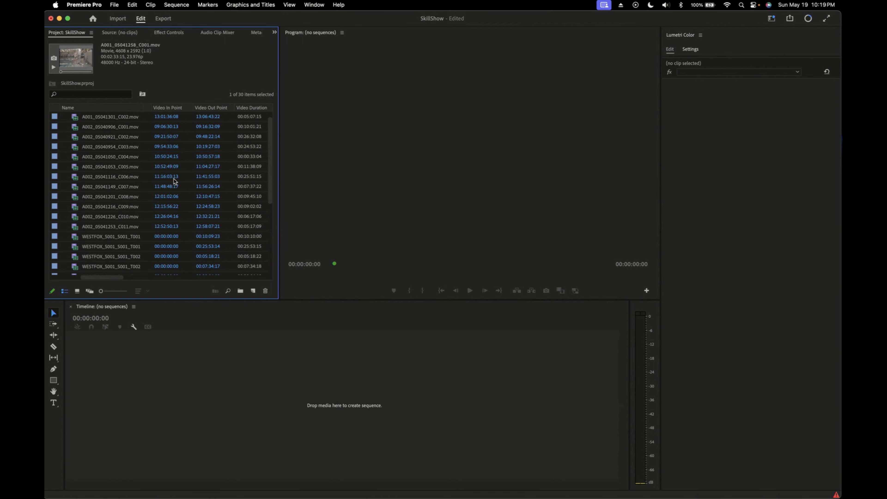
pyautogui.scroll(-5, 238, 215)
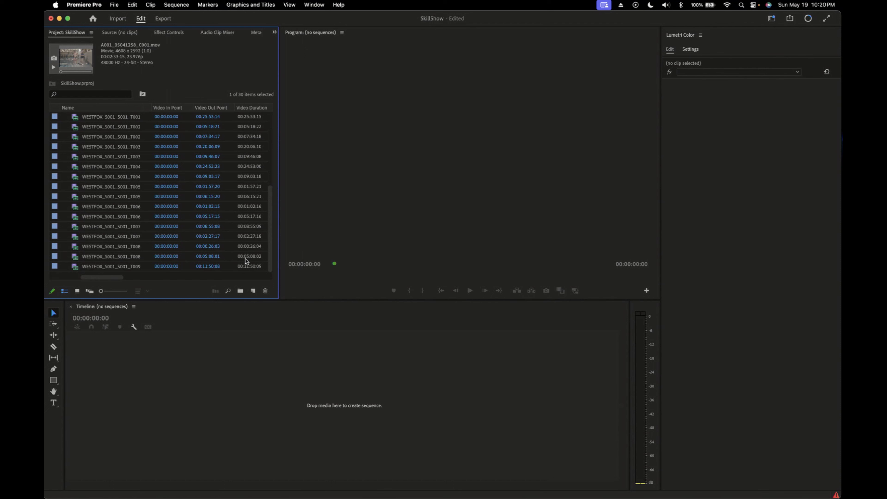
pyautogui.scroll(10, 238, 226)
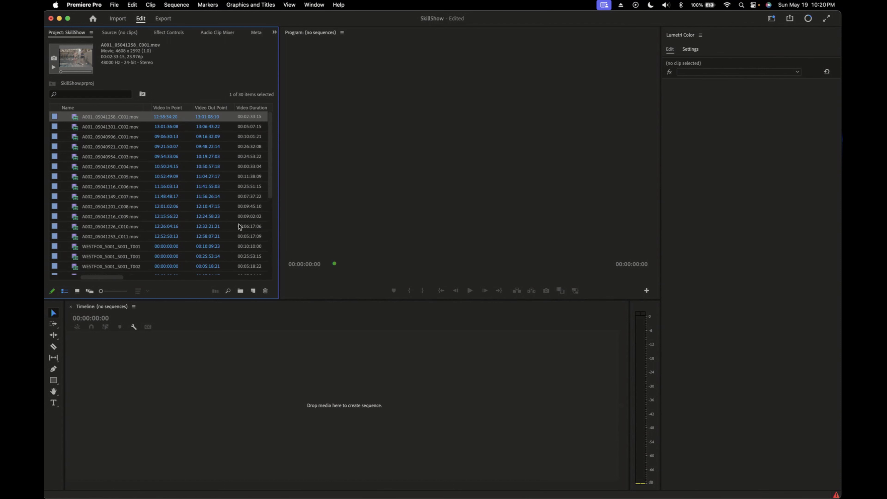
pyautogui.rightClick(120, 119)
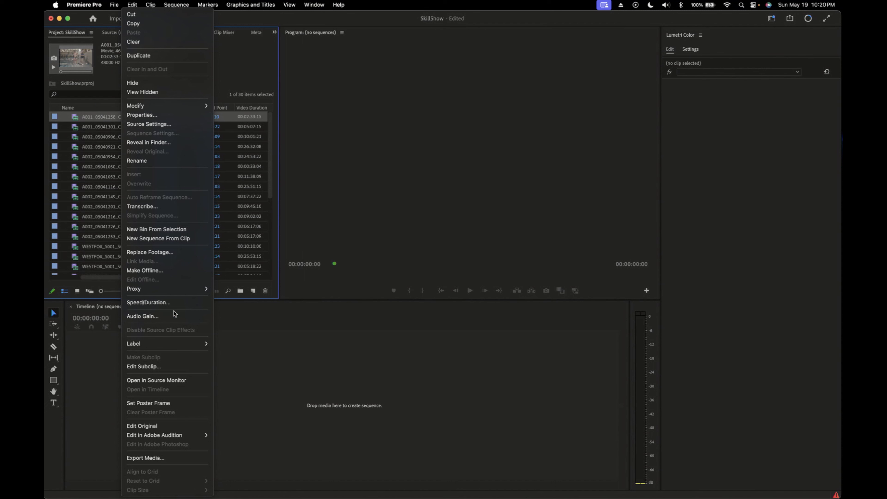
pyautogui.moveTo(194, 294)
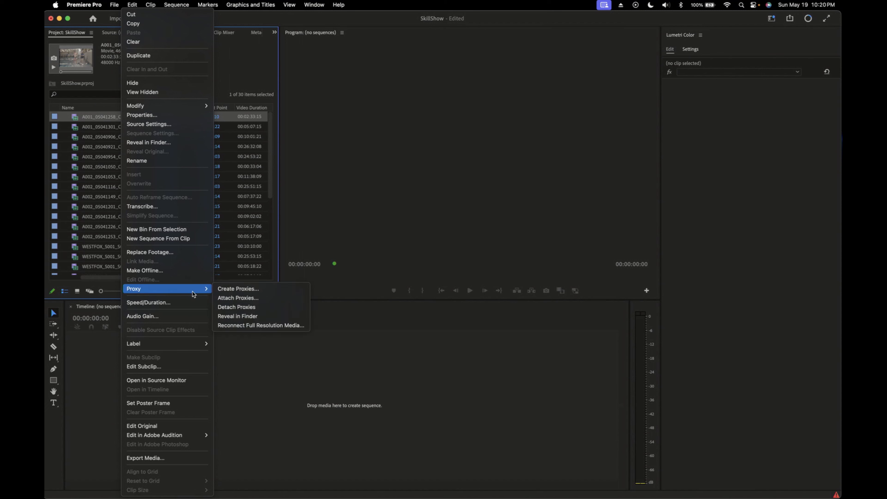
pyautogui.click(222, 289)
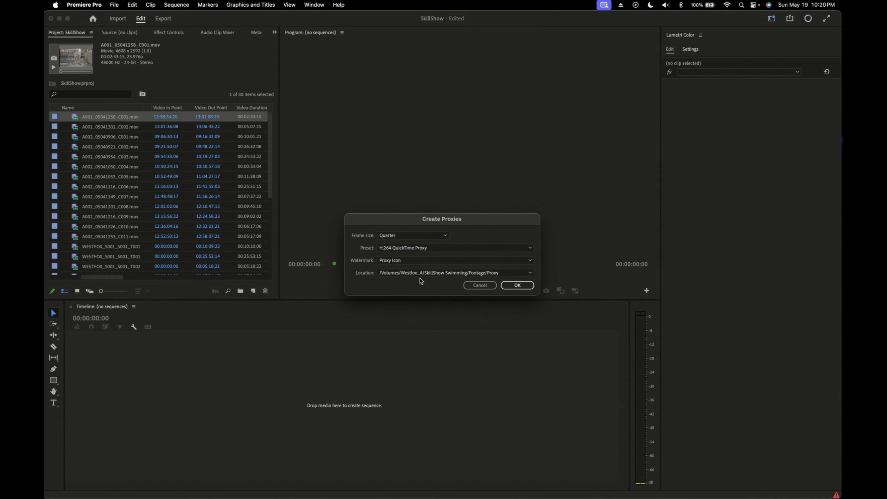
pyautogui.click(412, 250)
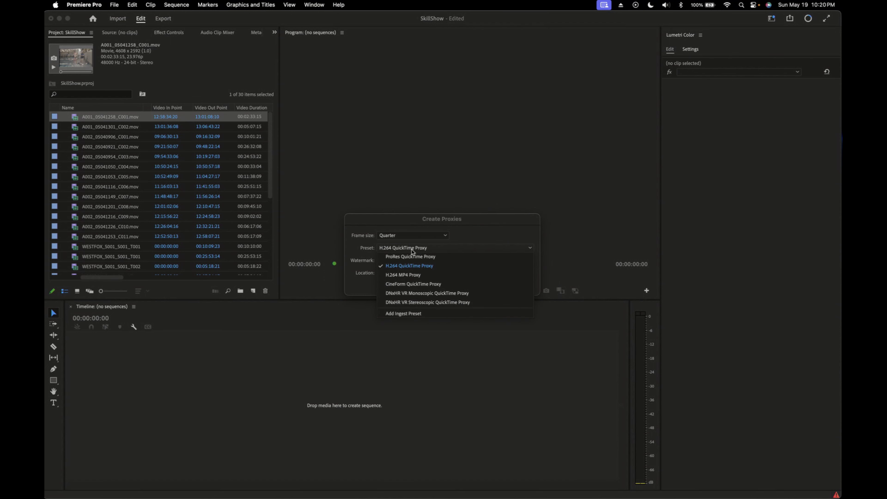
pyautogui.click(412, 256)
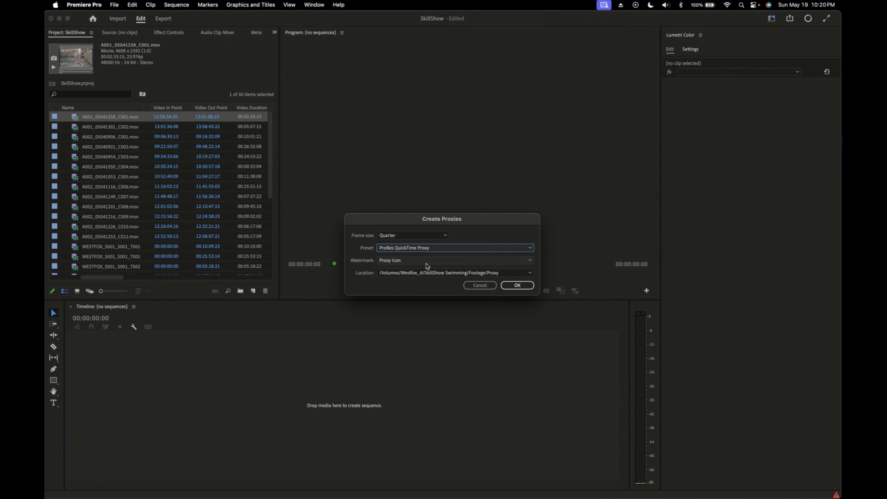
# Set the proxy location to a new folder named Proxy on the Desktop and submit the proxy job
pyautogui.click(465, 273)
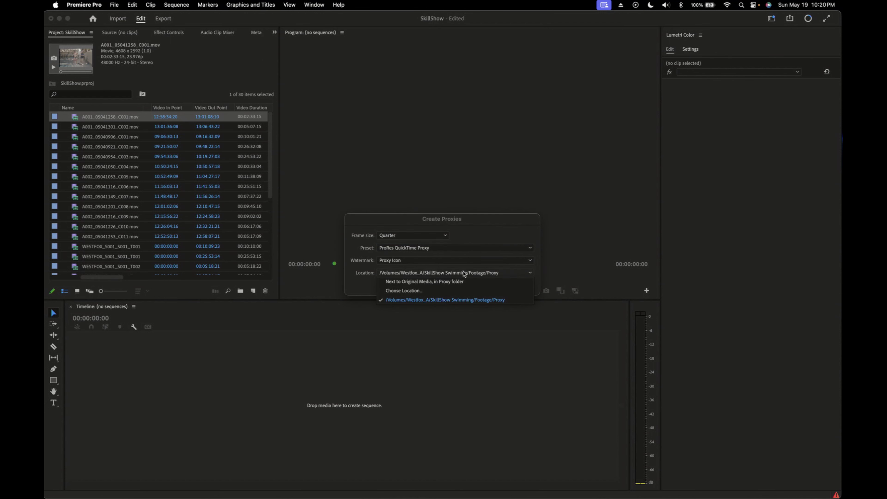
pyautogui.click(416, 290)
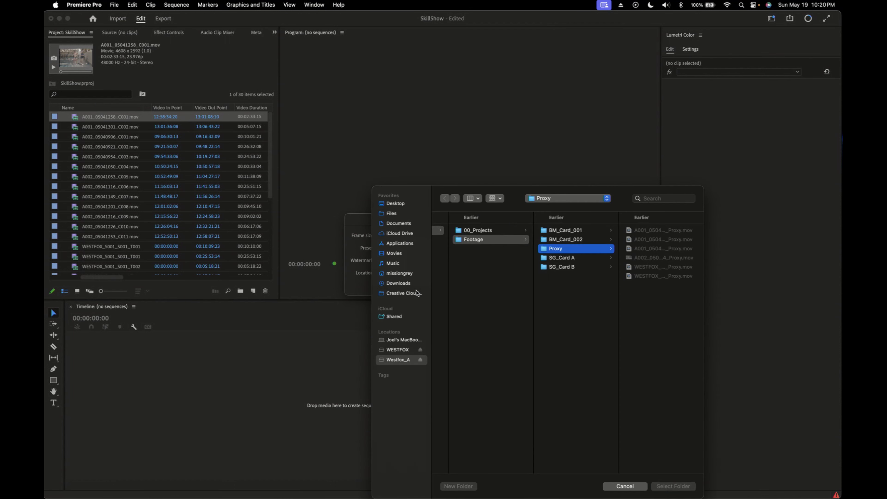
pyautogui.click(396, 206)
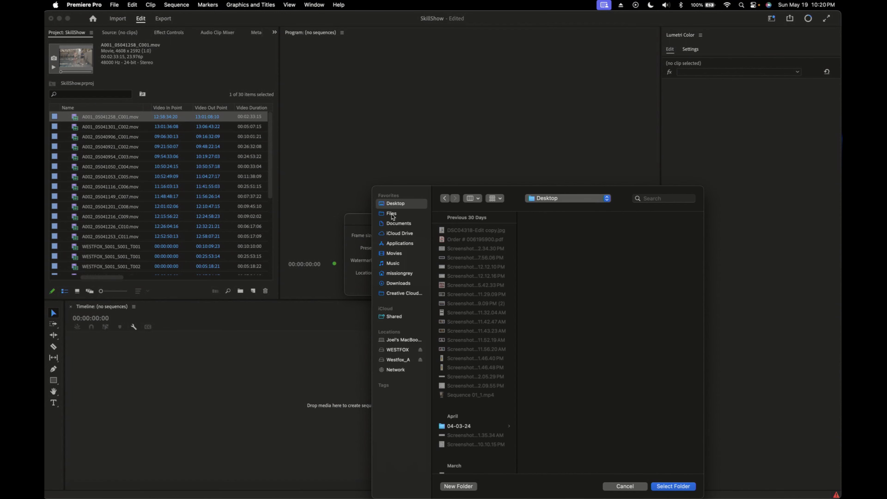
pyautogui.click(458, 486)
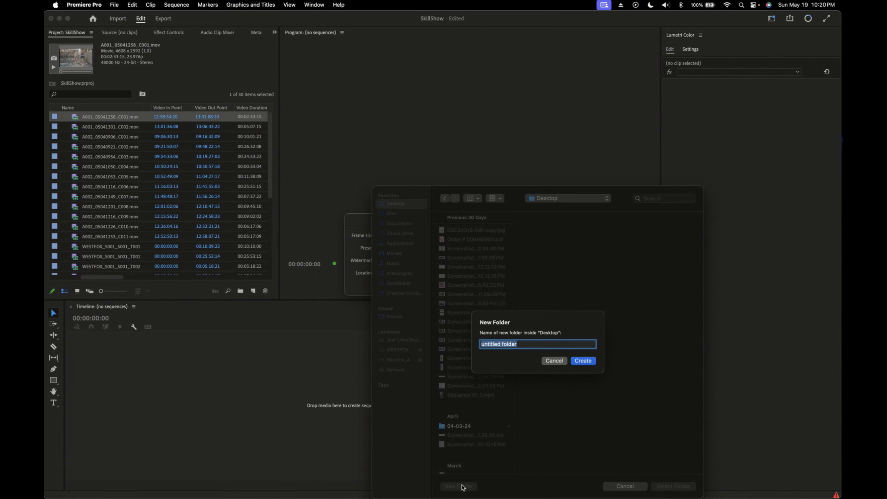
pyautogui.write('Proxy')
pyautogui.press('Return')
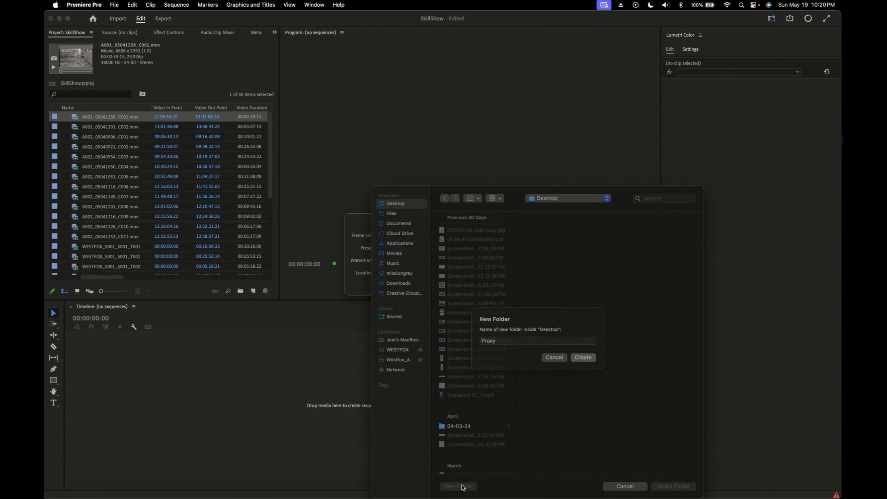
pyautogui.click(673, 486)
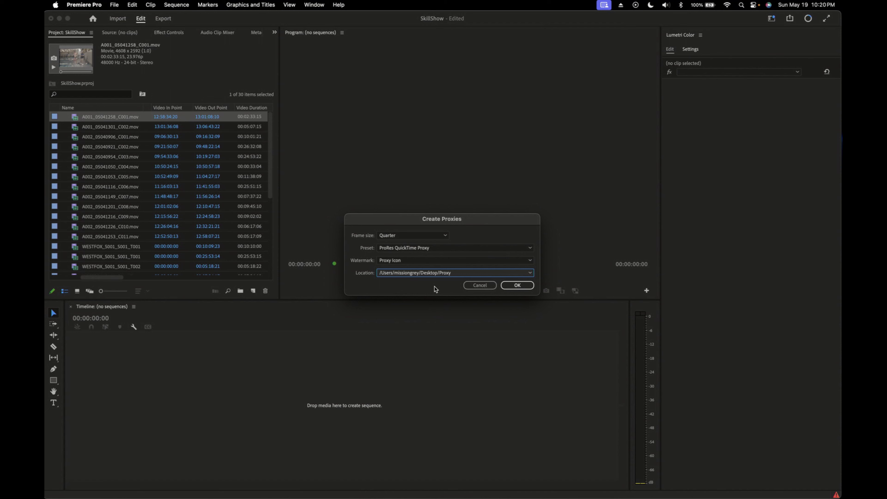
pyautogui.click(516, 285)
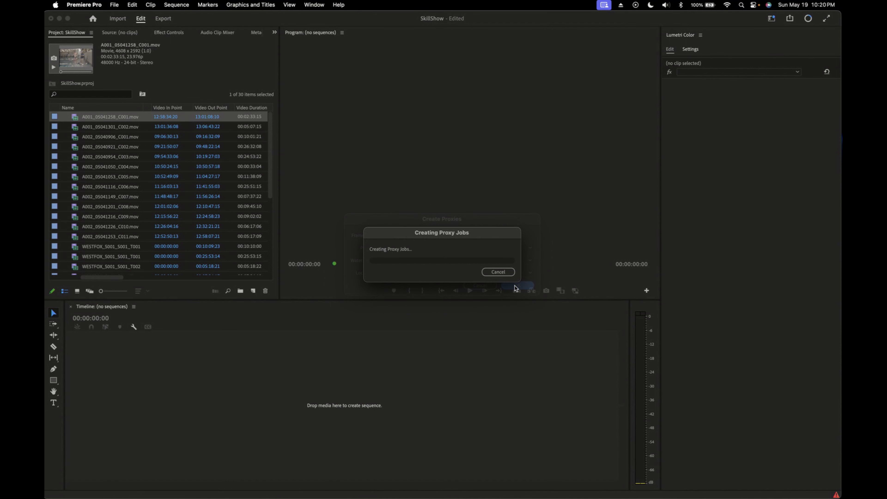
# Switch to Media Encoder and remove the A001_05041258_C001.mov proxy job from the encoding queue
pyautogui.moveTo(602, 498)
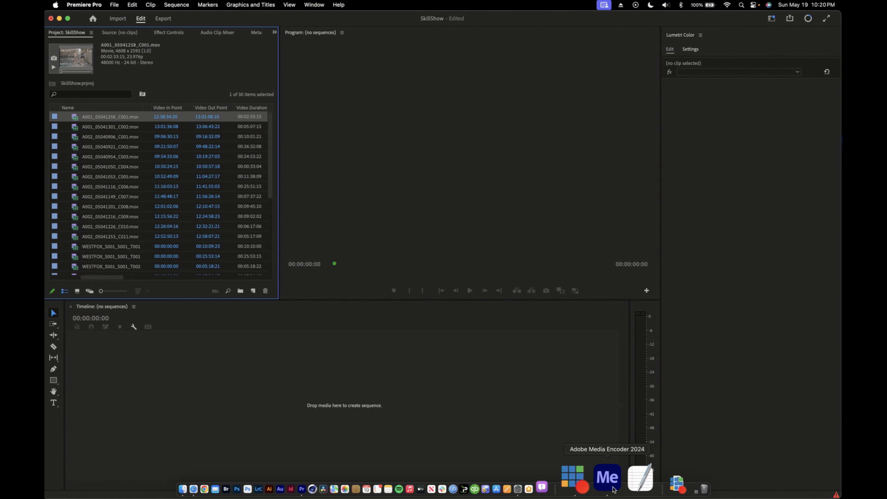
pyautogui.click(611, 482)
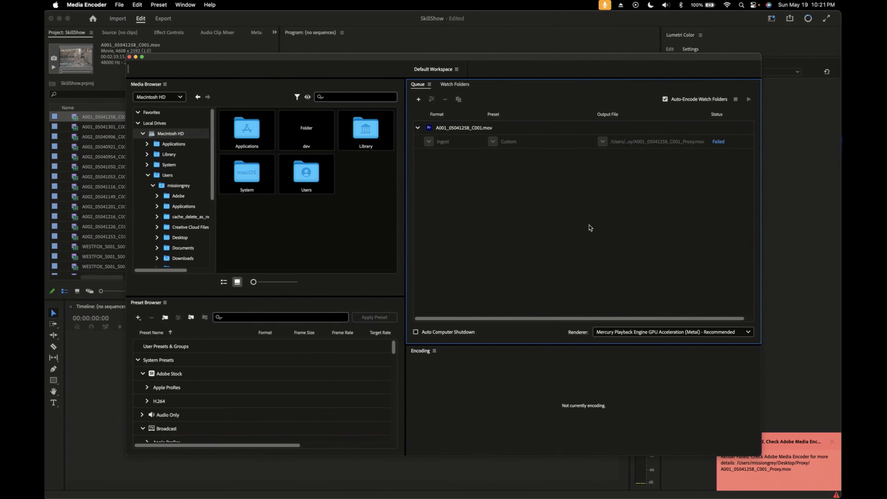
pyautogui.click(472, 128)
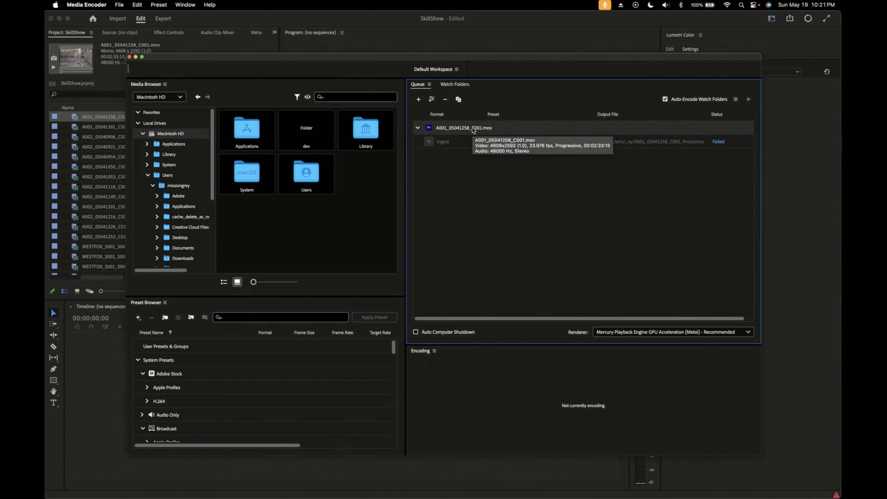
pyautogui.click(445, 100)
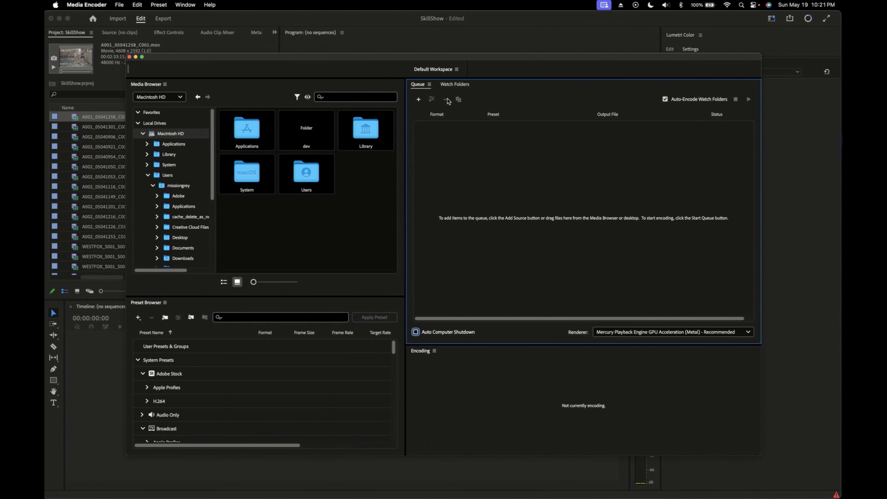
# Review Media Encoder's preferences from General through Appearance, Audio Hardware, Color, Media, Metadata, Memory and Notifications
pyautogui.click(465, 229)
pyautogui.click(92, 5)
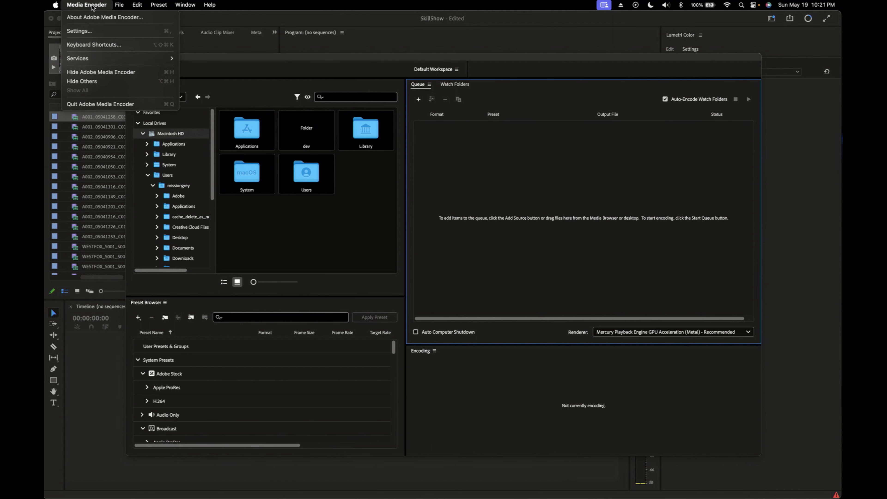
pyautogui.click(93, 32)
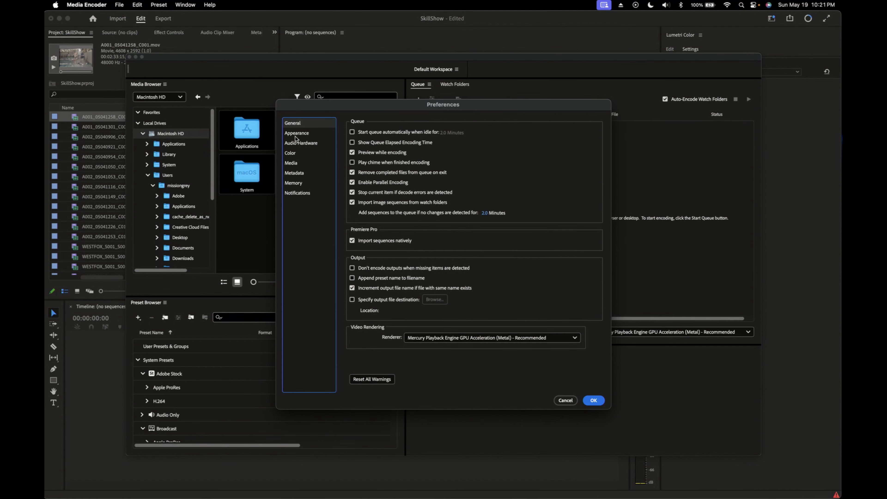
pyautogui.click(297, 136)
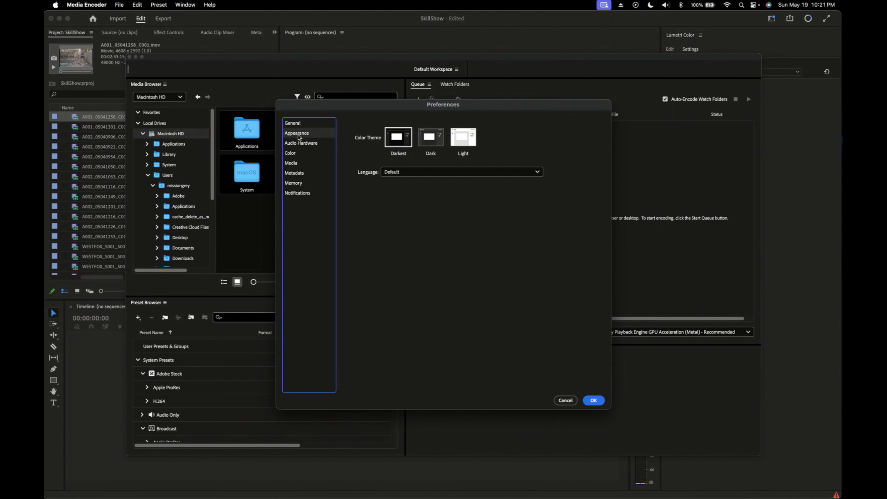
pyautogui.click(300, 143)
pyautogui.click(301, 153)
pyautogui.click(299, 163)
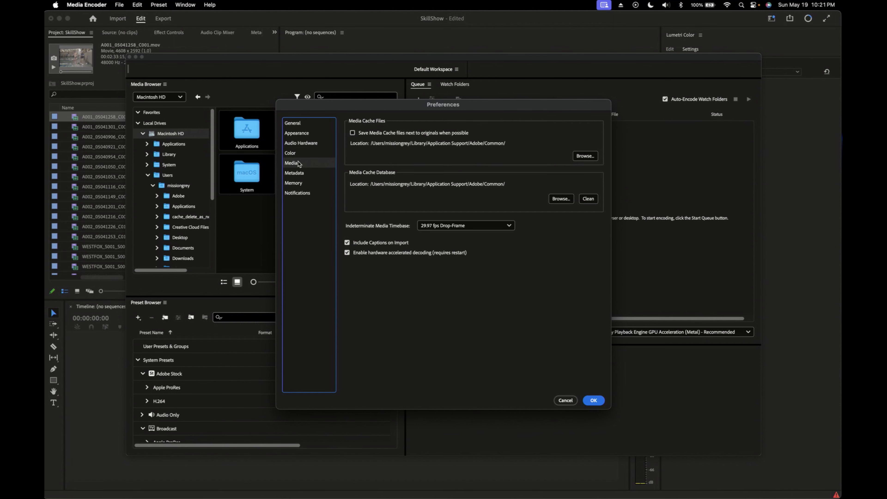
pyautogui.click(299, 173)
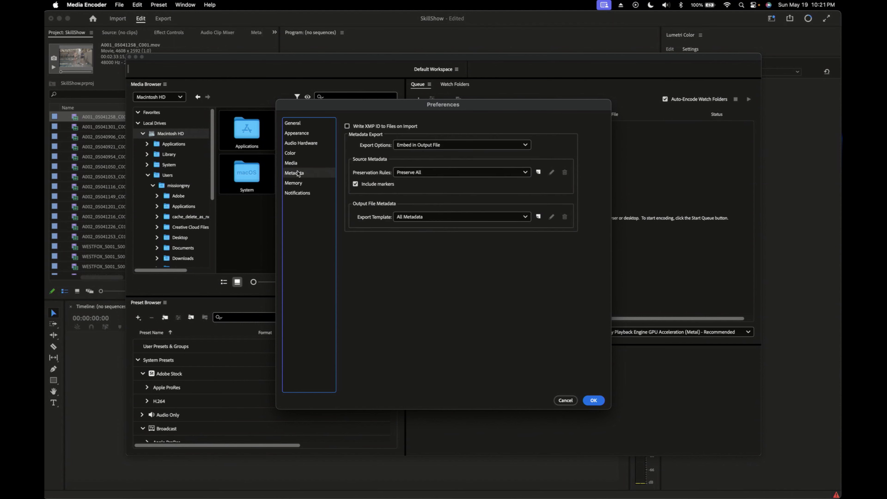
pyautogui.click(298, 180)
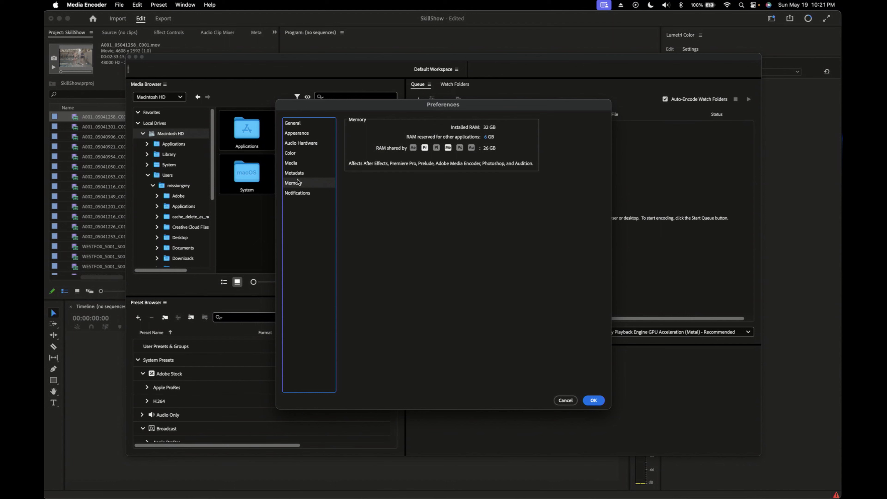
pyautogui.click(296, 192)
pyautogui.click(593, 401)
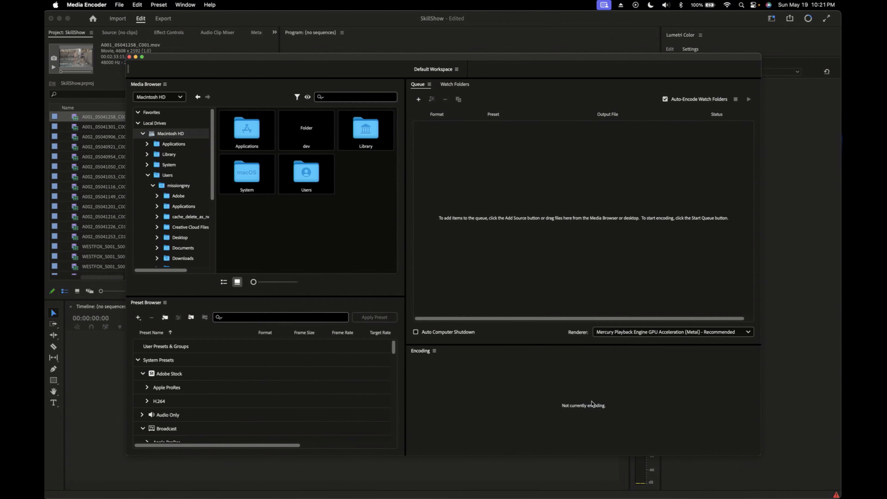
# Quit Adobe Media Encoder, relaunch Adobe Media Encoder 2024 and move its window aside to reach Premiere Pro
pyautogui.click(98, 4)
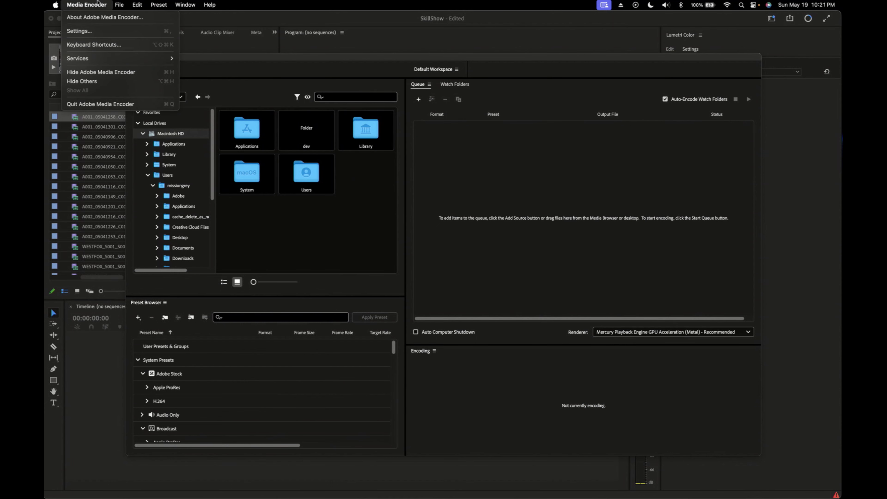
pyautogui.click(103, 103)
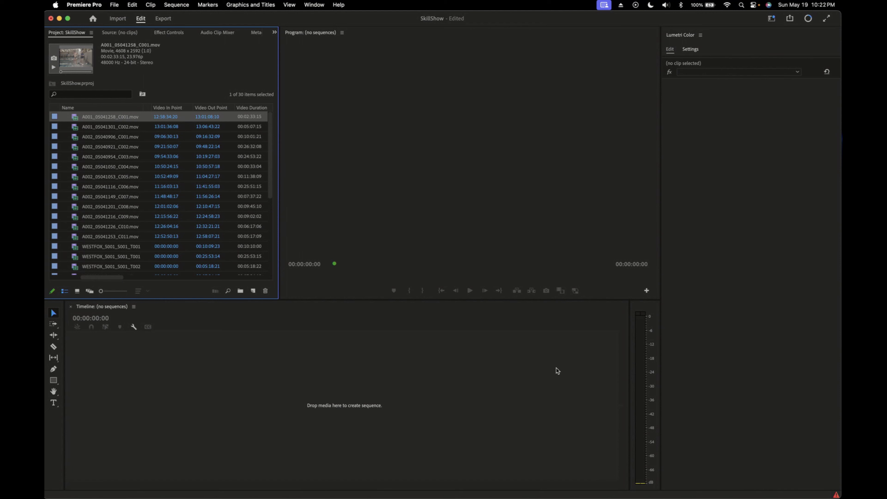
pyautogui.press('super+space')
pyautogui.write('med')
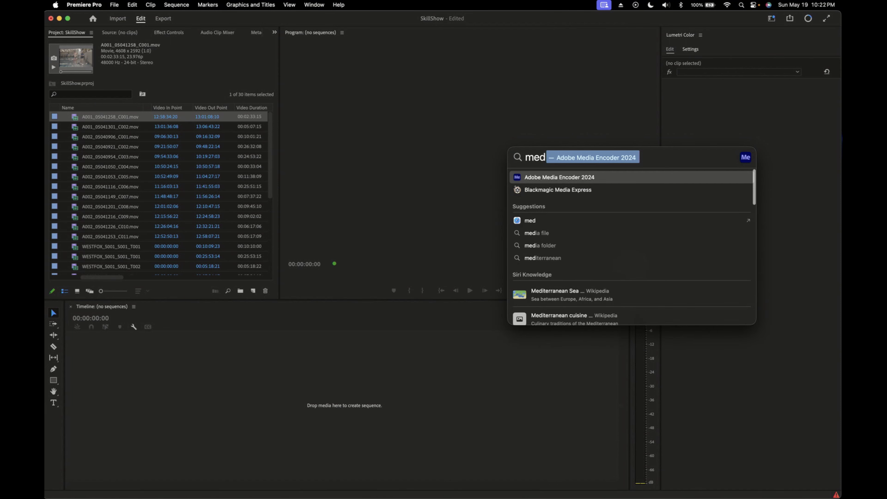
pyautogui.press('Return')
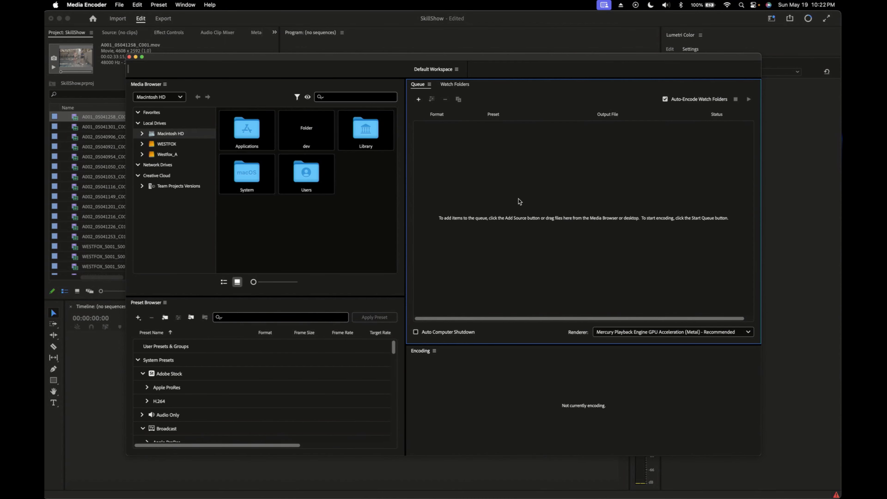
pyautogui.moveTo(433, 57); pyautogui.dragTo(481, 67)
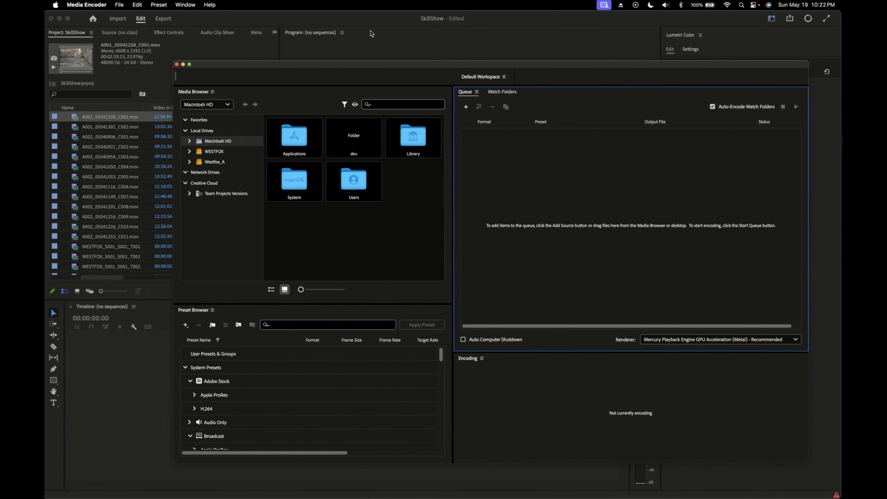
# In Premiere Pro, submit a Quarter-size ProRes QuickTime Proxy job for A001_05041258_C001.mov to the Desktop Proxy folder
pyautogui.click(351, 21)
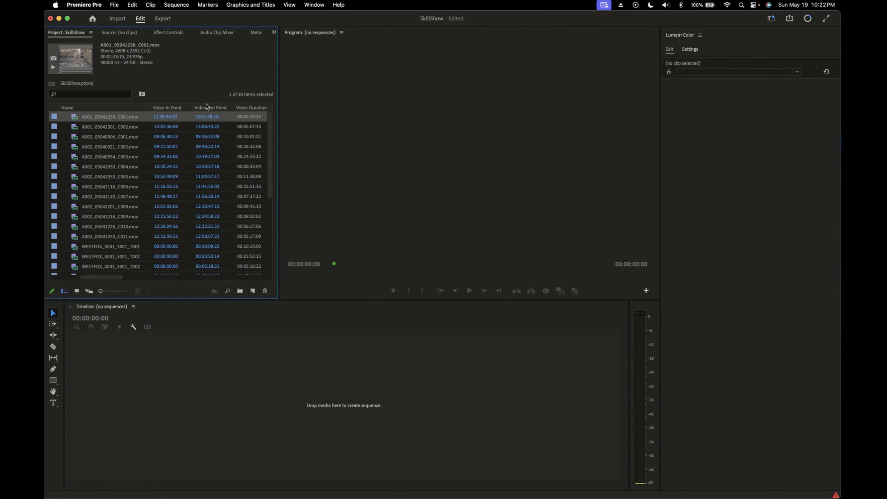
pyautogui.rightClick(123, 119)
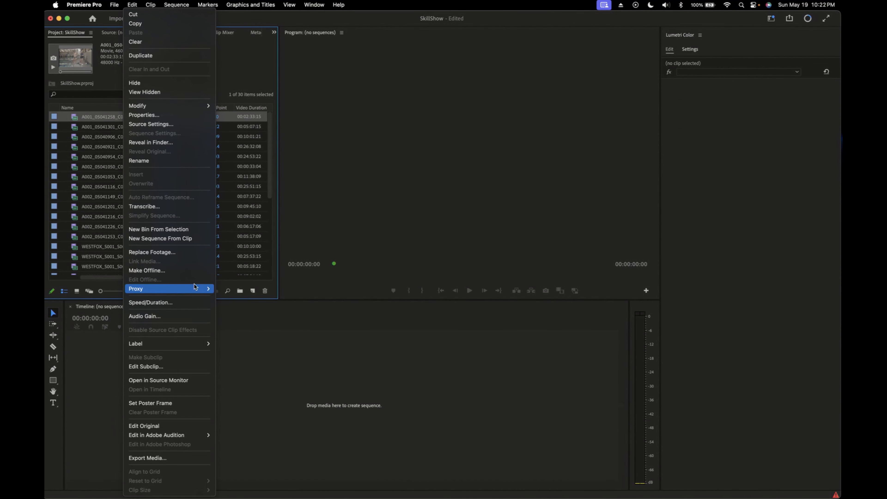
pyautogui.moveTo(196, 288)
pyautogui.click(233, 288)
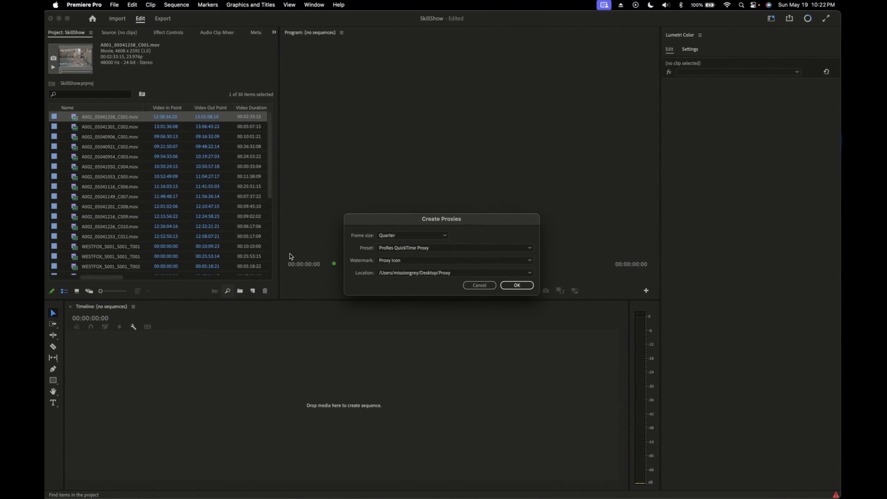
pyautogui.click(433, 237)
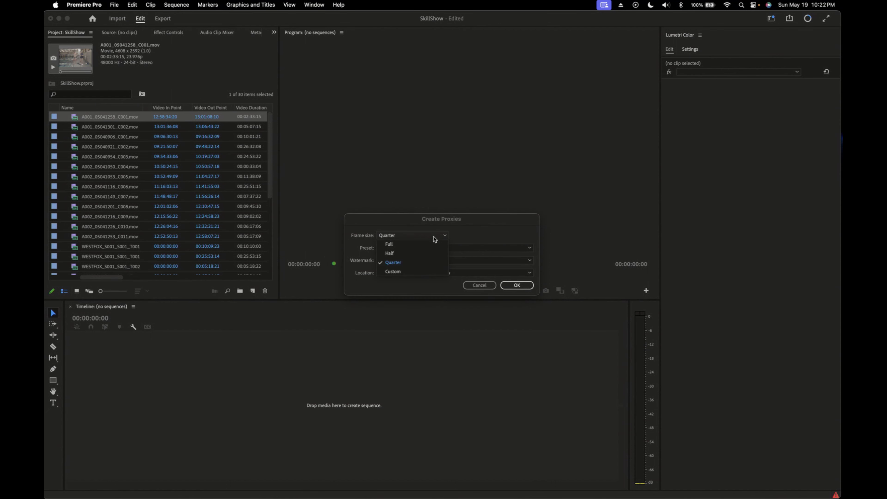
pyautogui.click(470, 228)
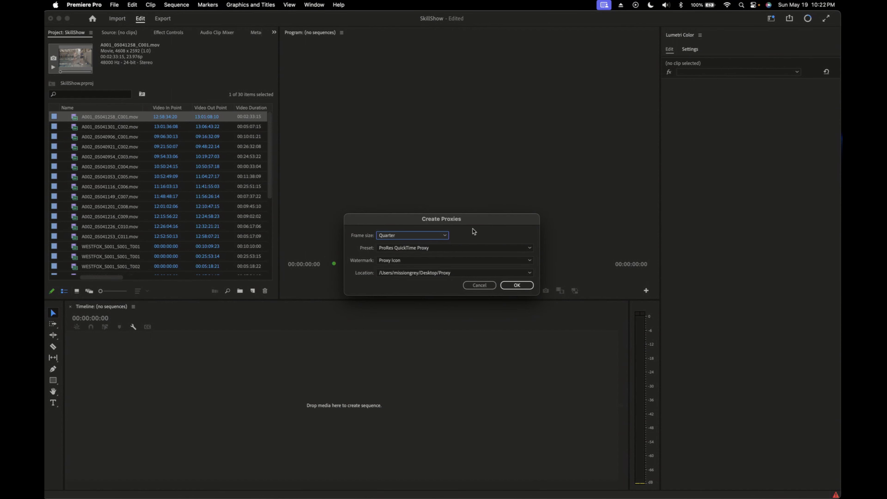
pyautogui.click(519, 286)
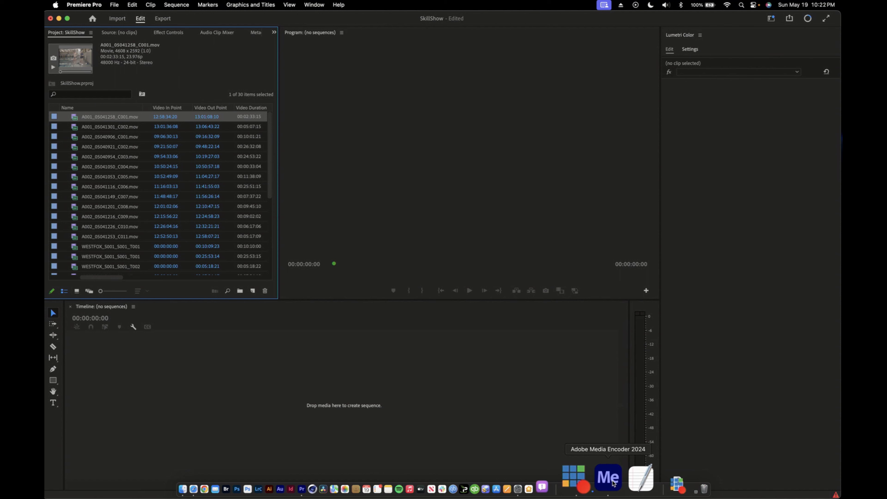
# Switch to Media Encoder, read through the encoding error log of the A001_05041258_C001.mov proxy job and close it
pyautogui.click(612, 483)
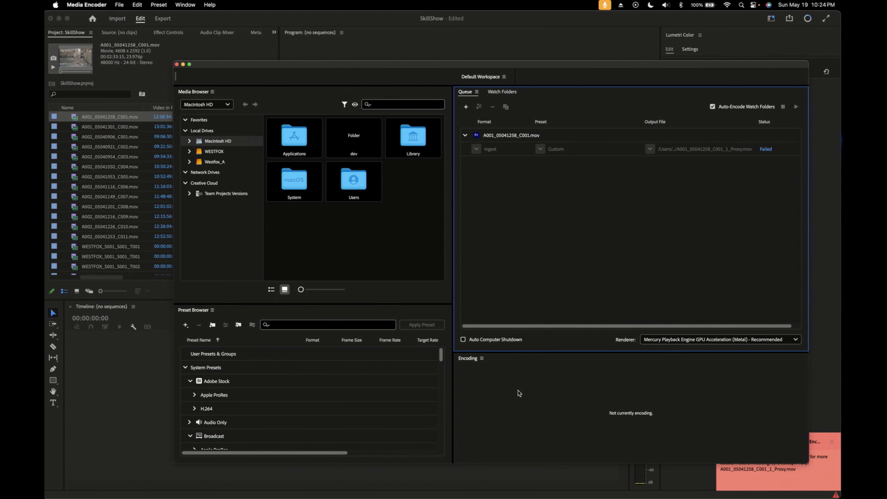
pyautogui.click(765, 148)
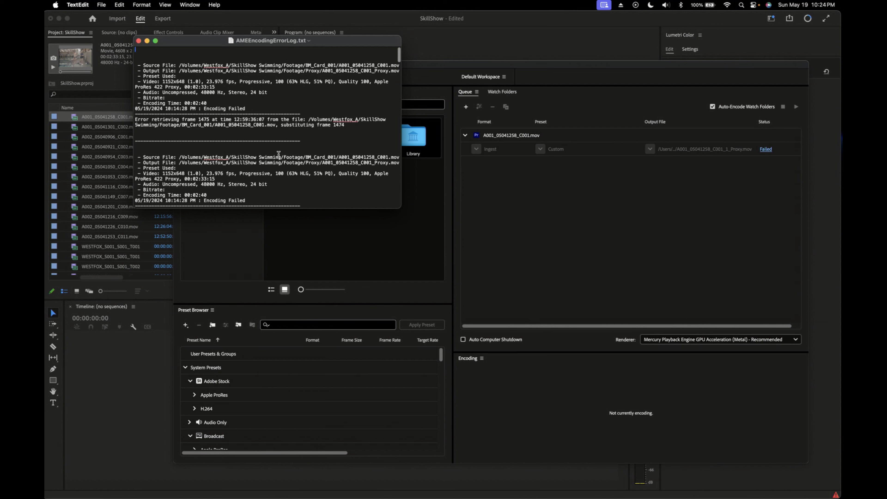
pyautogui.scroll(-3, 278, 154)
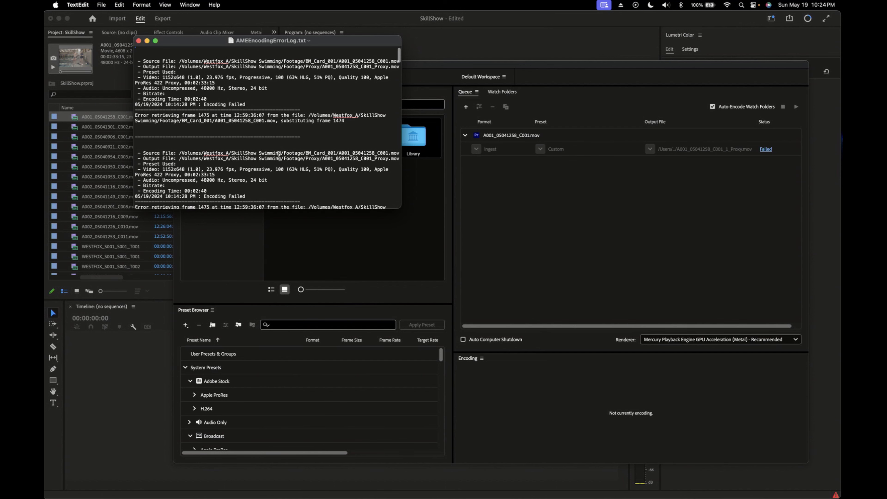
pyautogui.scroll(-1, 279, 155)
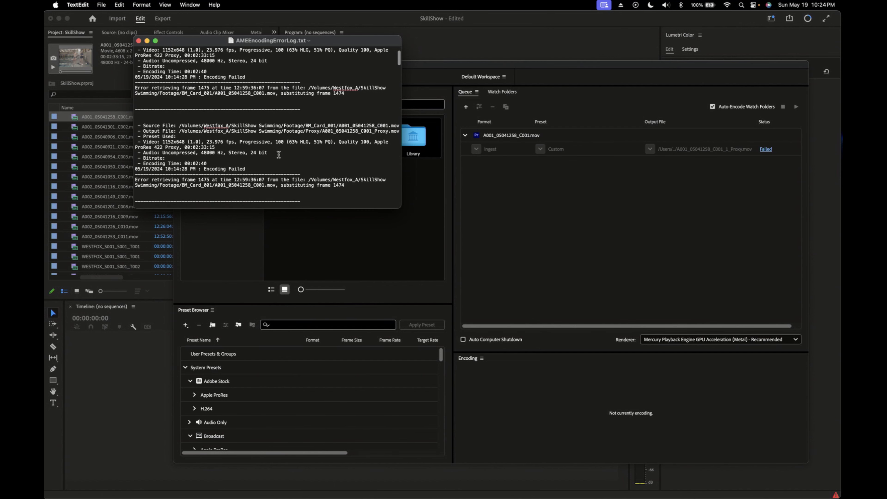
pyautogui.scroll(-3, 278, 155)
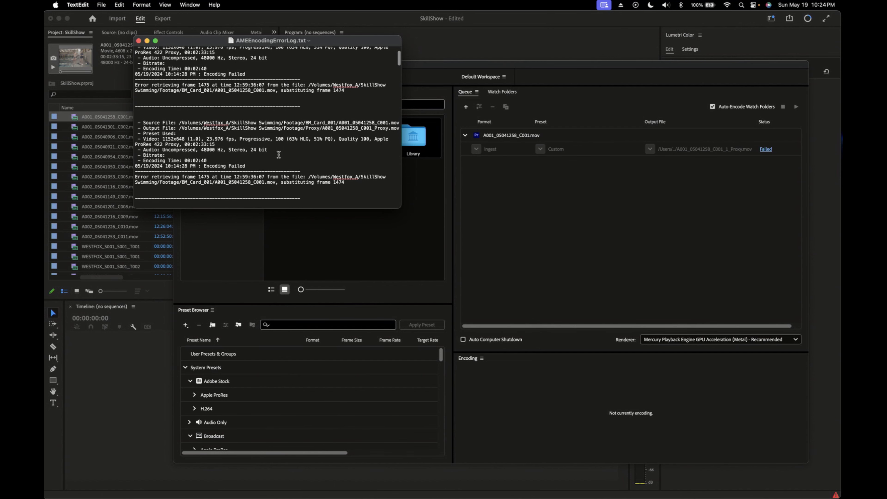
pyautogui.scroll(-2, 279, 154)
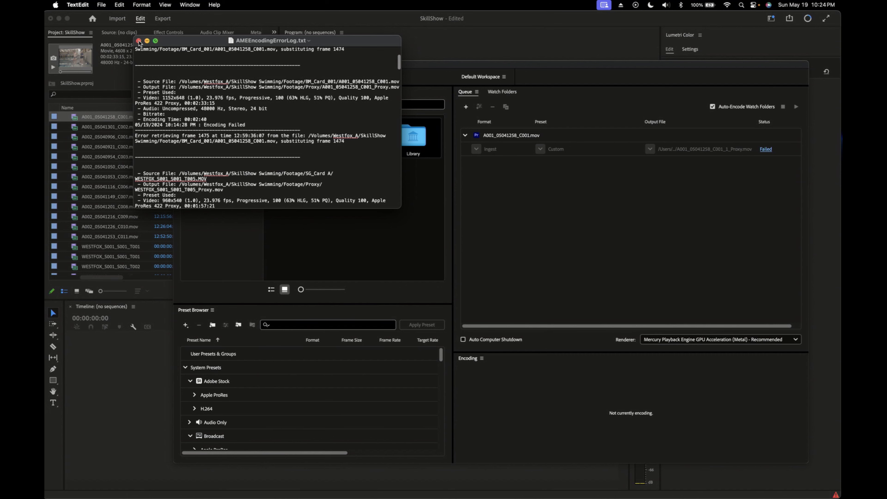
pyautogui.click(139, 41)
# Check the available renderer options, keep the current one and remove the A001_05041258_C001.mov job from the queue
pyautogui.click(546, 208)
pyautogui.click(518, 136)
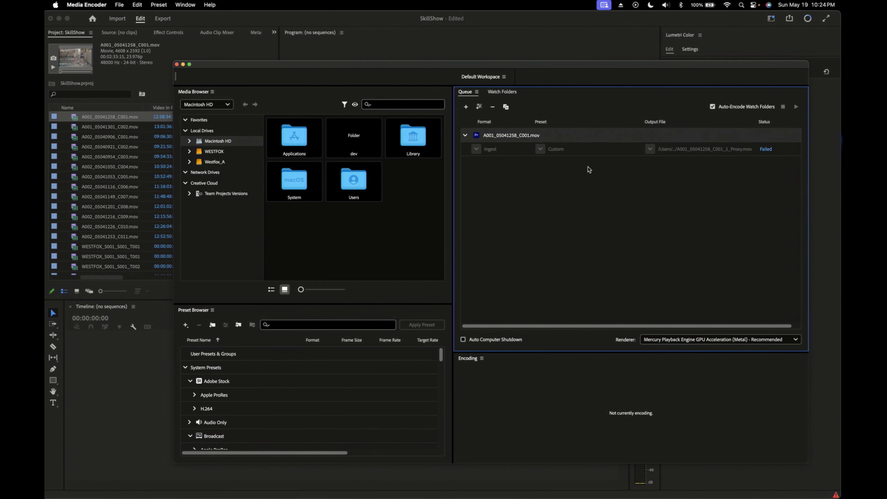
pyautogui.click(711, 341)
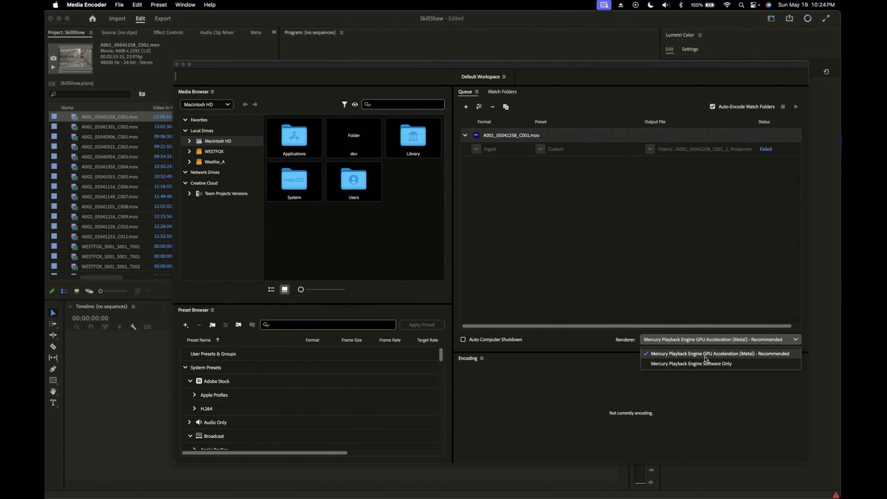
pyautogui.click(595, 343)
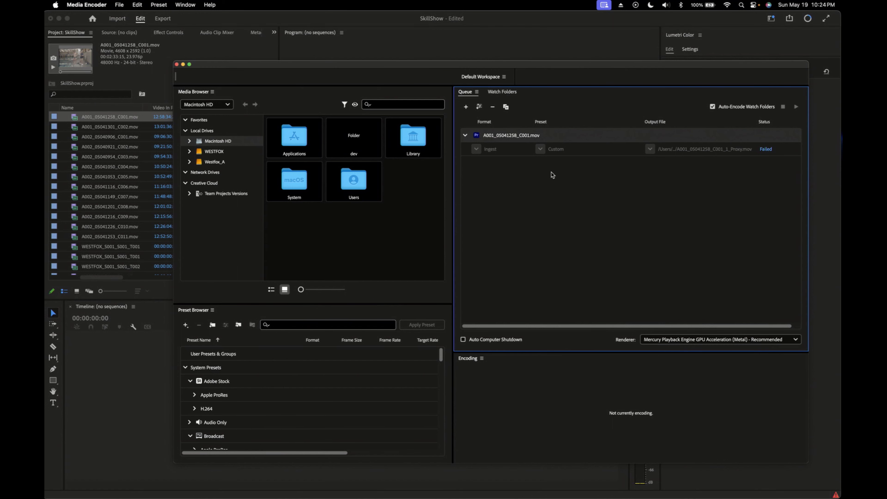
pyautogui.click(492, 109)
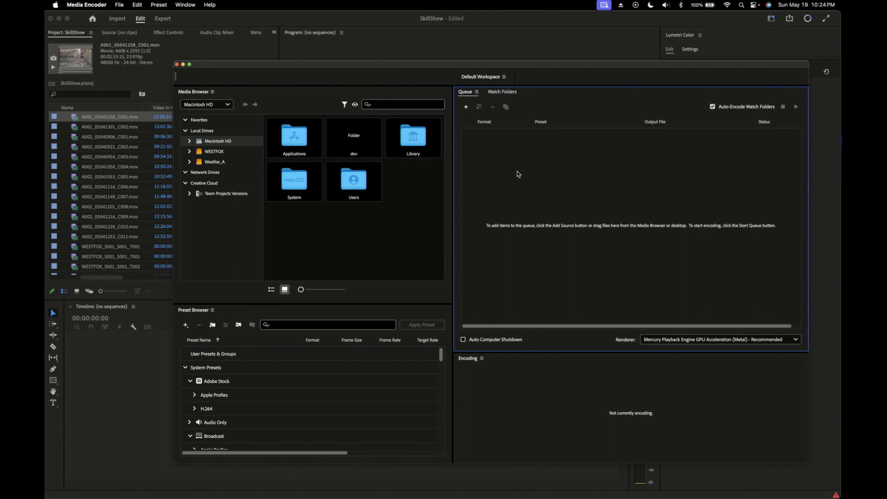
# Add A001_05041258_C001.mov from Westfox_A's SkillShow Swimming/Footage/BM_Card_001 folder directly to the Media Encoder queue
pyautogui.click(466, 107)
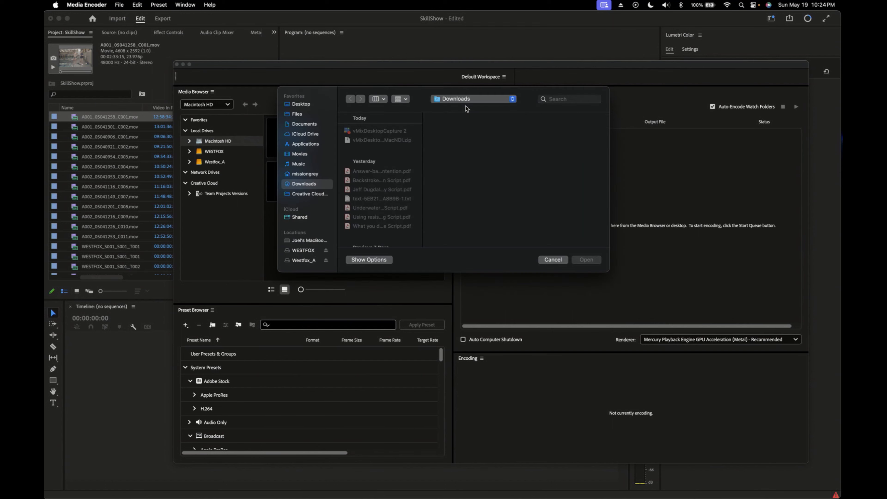
pyautogui.click(306, 262)
pyautogui.click(378, 131)
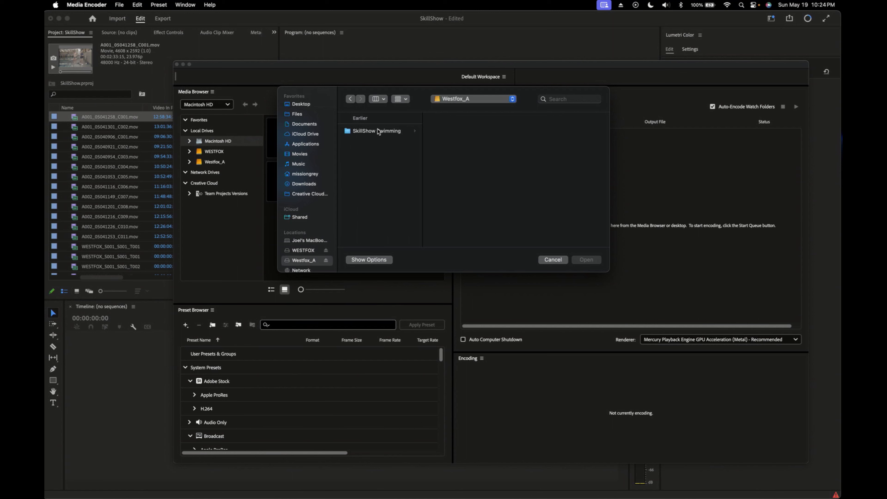
pyautogui.click(437, 139)
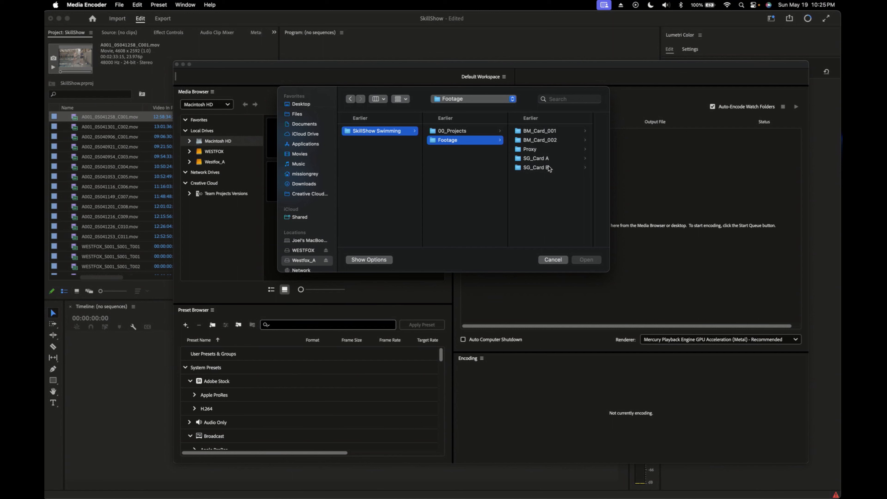
pyautogui.click(542, 158)
pyautogui.click(489, 133)
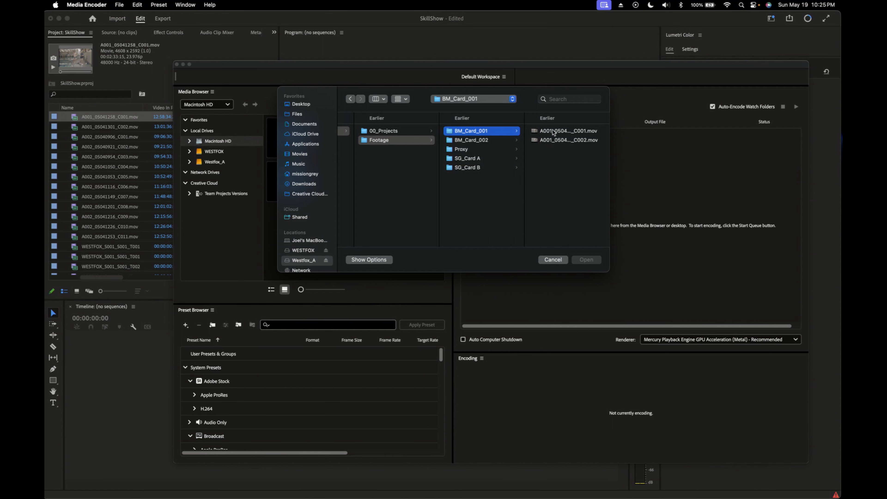
pyautogui.click(568, 134)
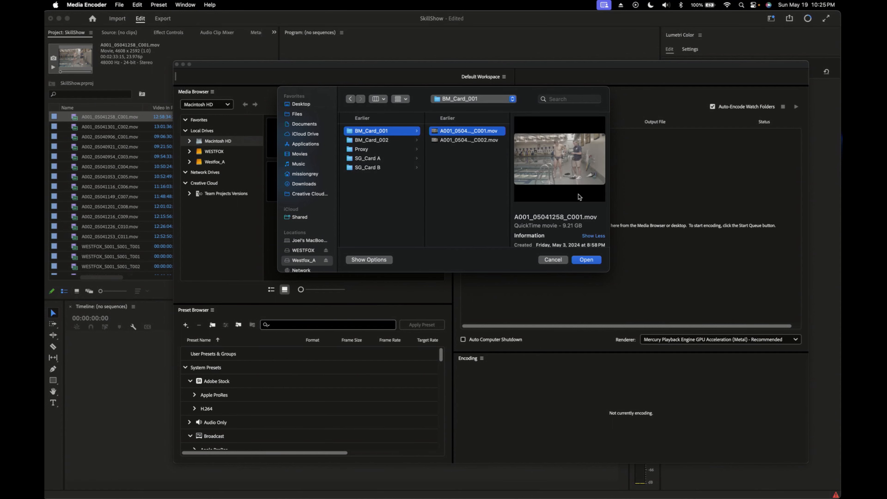
pyautogui.click(587, 260)
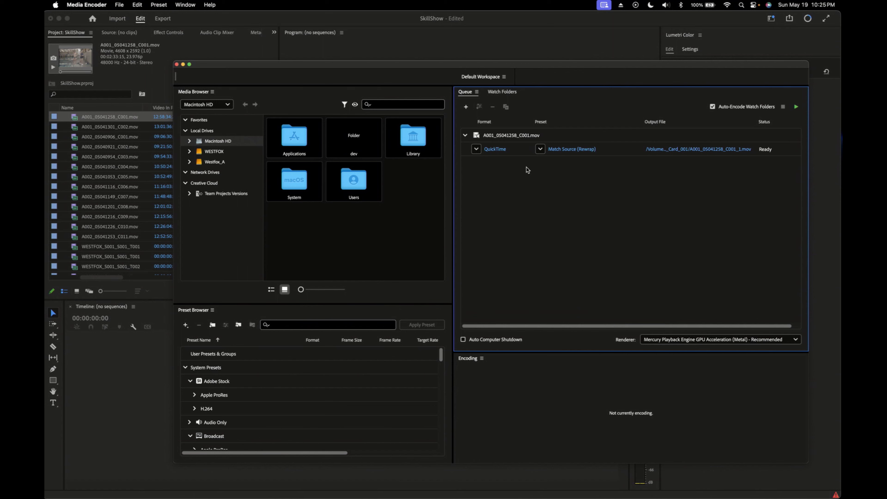
# Set the preset of the queued A001_05041258_C001.mov QuickTime job to Apple ProRes 422 Proxy
pyautogui.click(540, 149)
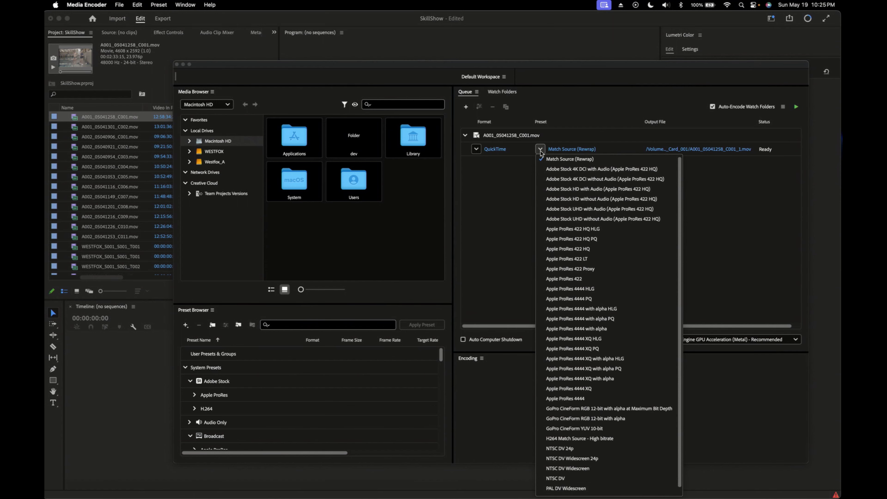
pyautogui.scroll(-1, 563, 259)
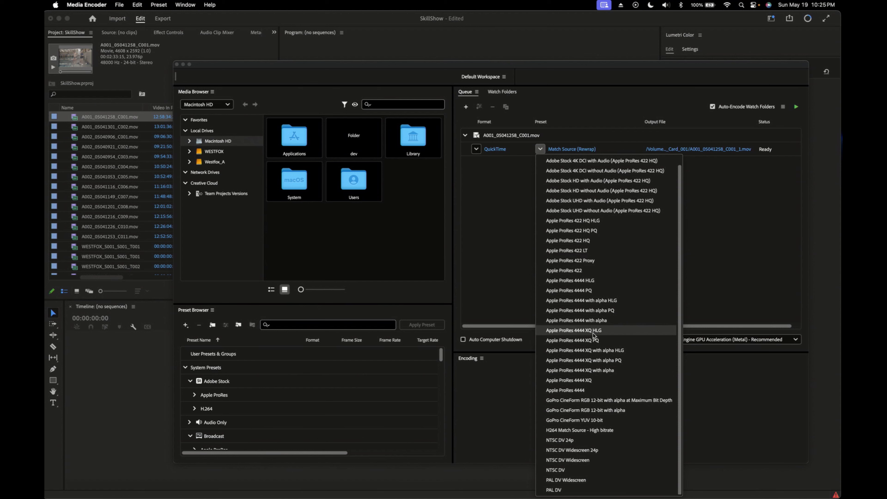
pyautogui.click(574, 262)
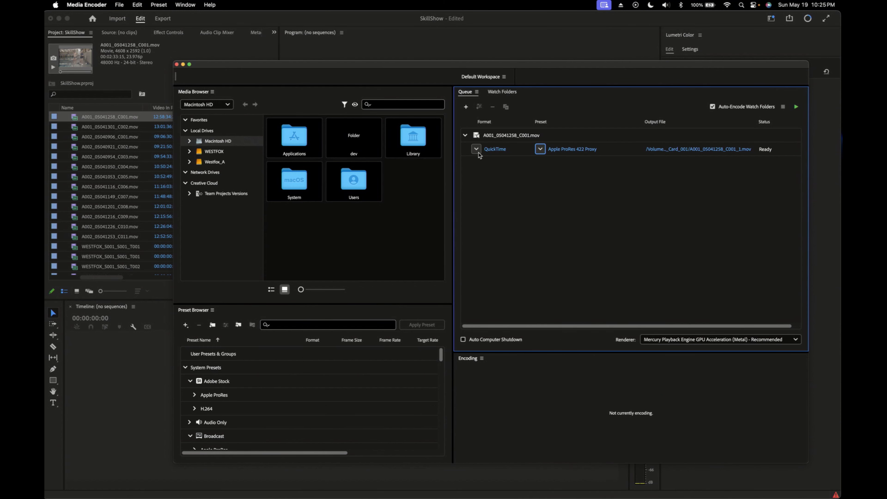
# Open the job's export settings and examine the source scaling choices and the video options for frame size, frame rate, depth and bitrate
pyautogui.click(573, 149)
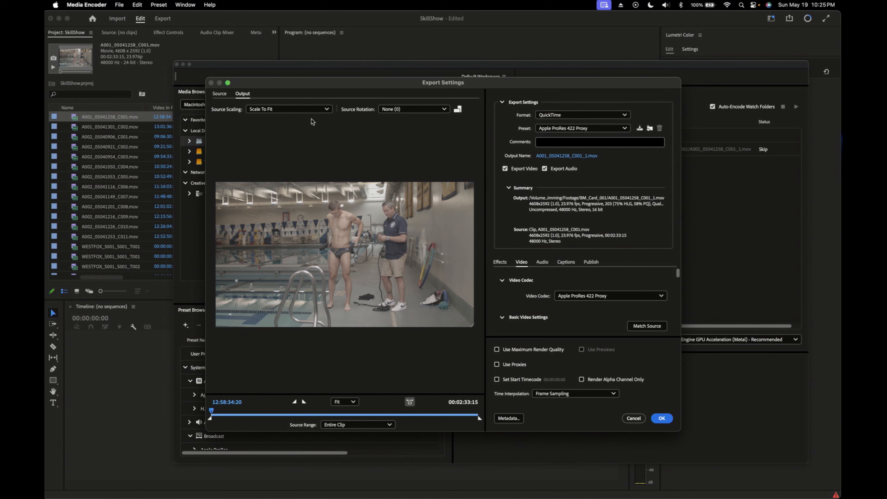
pyautogui.click(309, 111)
pyautogui.click(357, 136)
pyautogui.scroll(-3, 579, 310)
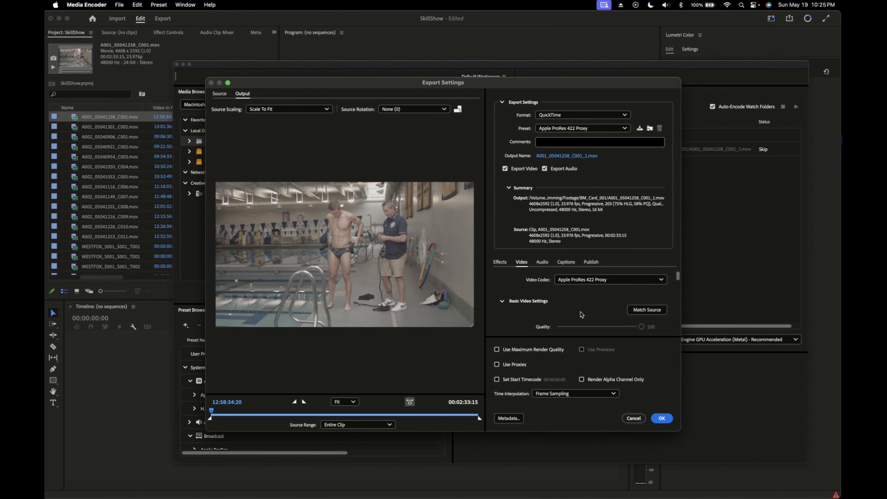
pyautogui.scroll(-5, 581, 313)
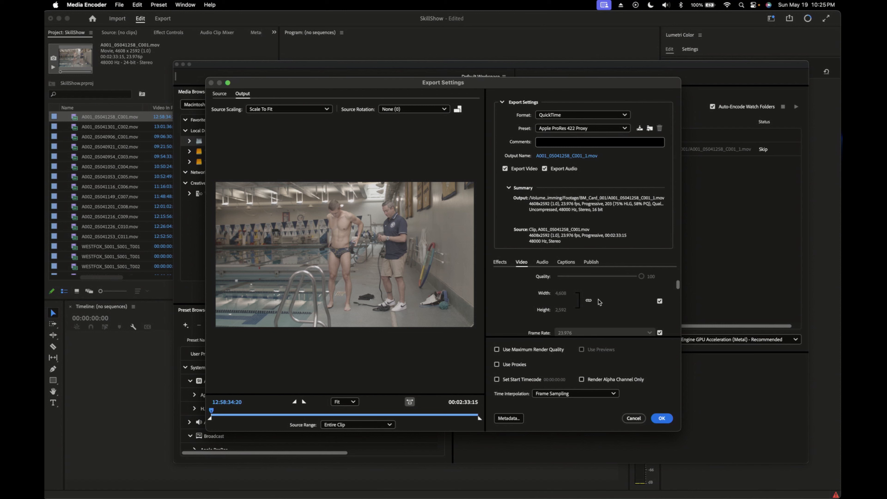
pyautogui.scroll(-1, 612, 313)
pyautogui.scroll(-5, 612, 313)
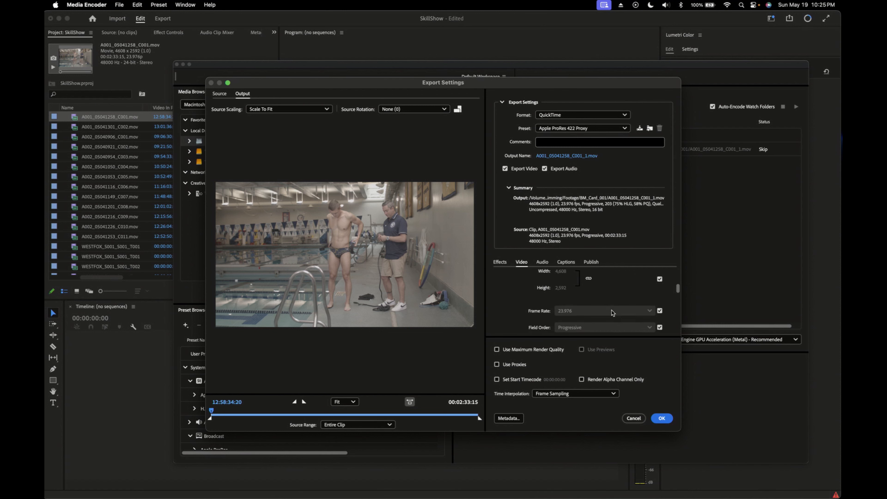
pyautogui.scroll(-5, 612, 315)
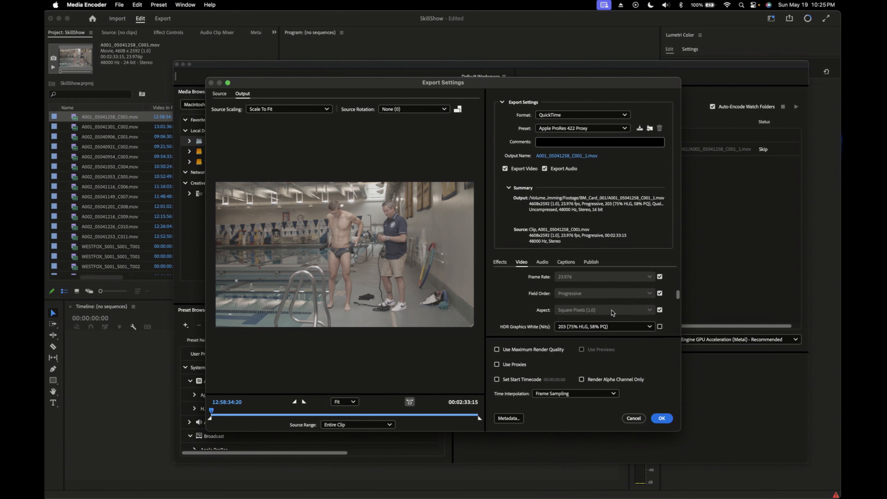
pyautogui.scroll(-8, 613, 323)
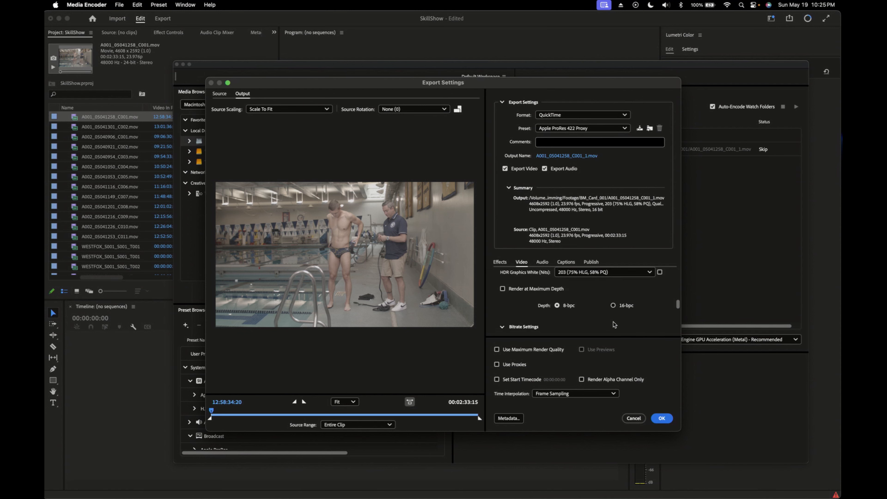
pyautogui.scroll(3, 613, 322)
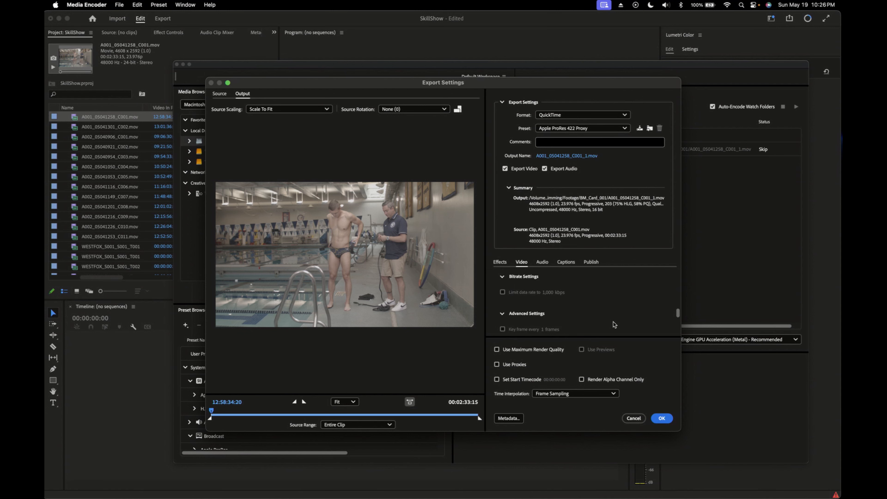
pyautogui.scroll(4, 613, 322)
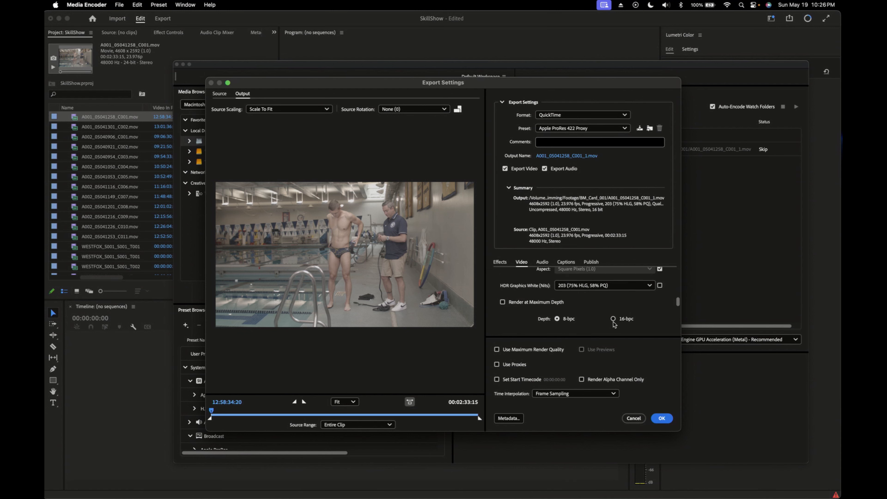
pyautogui.scroll(4, 606, 310)
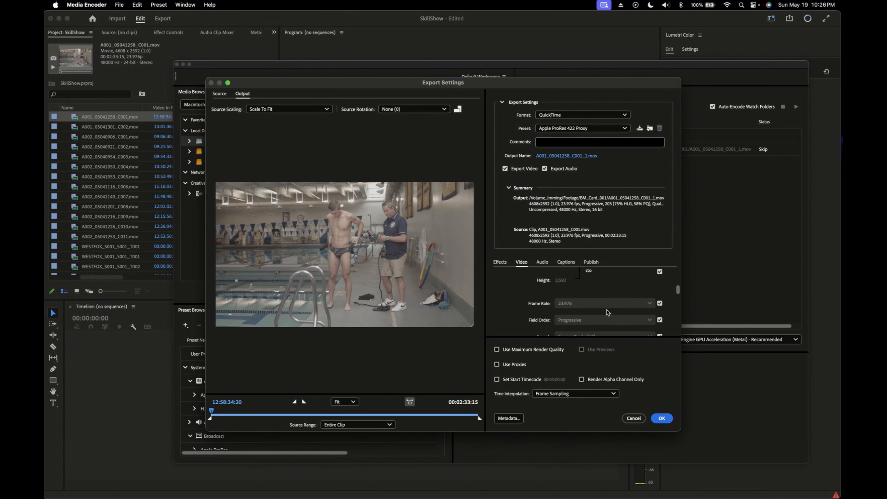
# Unlink the frame size from the source, set the height to 720 with proportions kept, and accept the export settings
pyautogui.scroll(3, 635, 297)
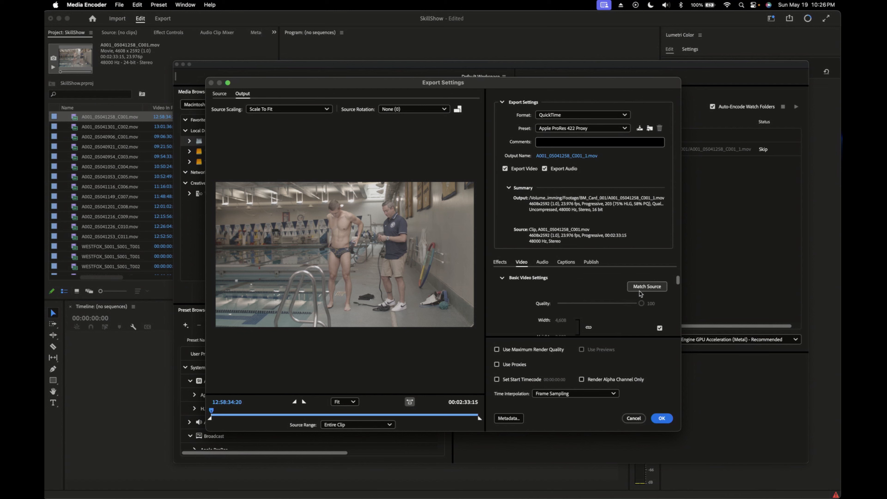
pyautogui.scroll(-1, 638, 315)
pyautogui.click(659, 317)
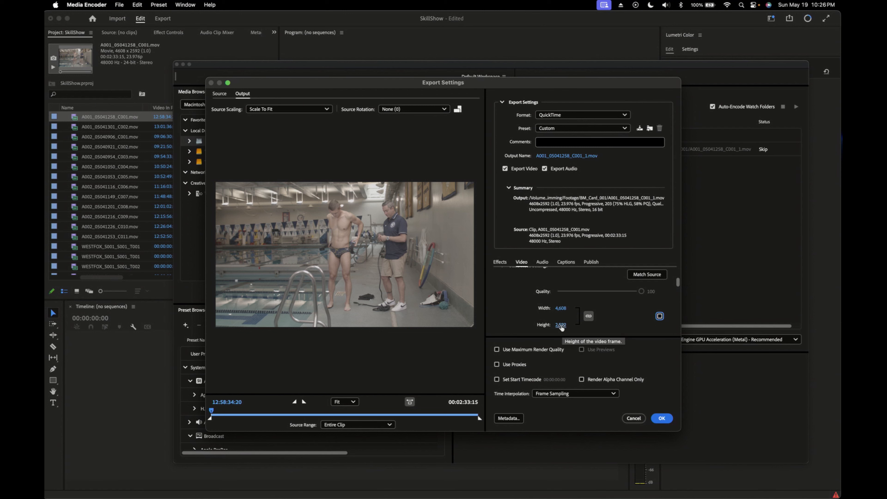
pyautogui.click(561, 324)
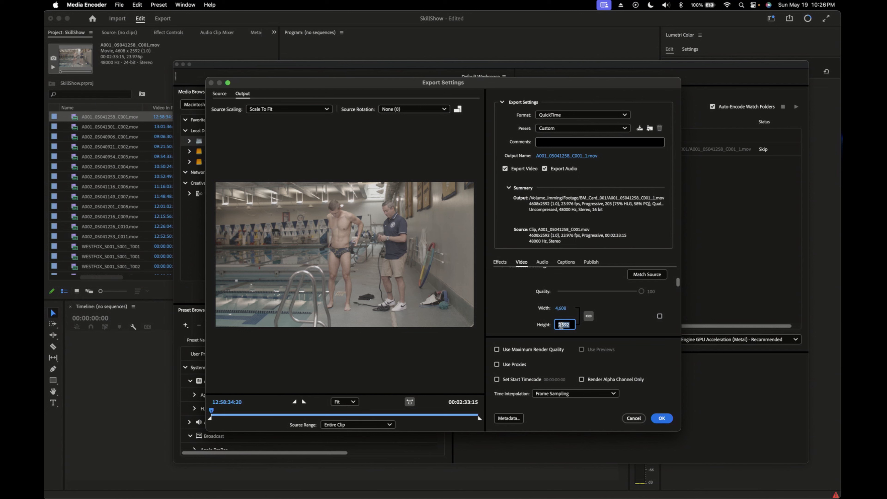
pyautogui.write('720')
pyautogui.click(617, 331)
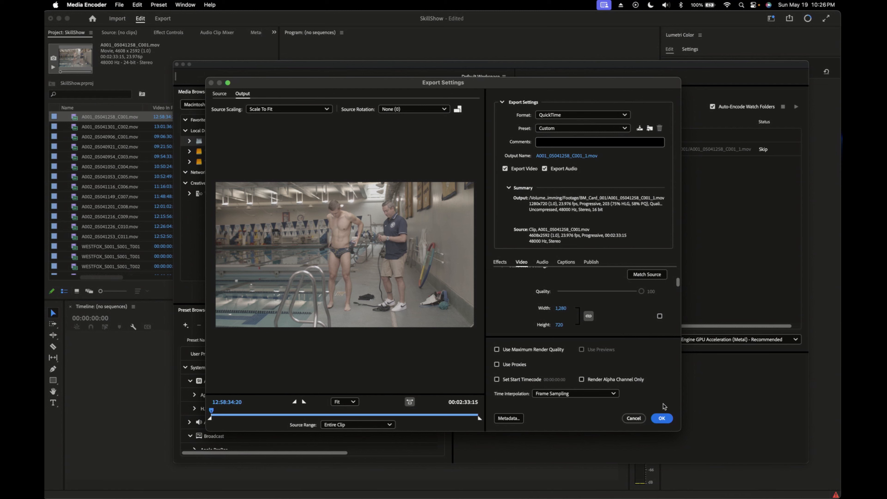
pyautogui.click(662, 418)
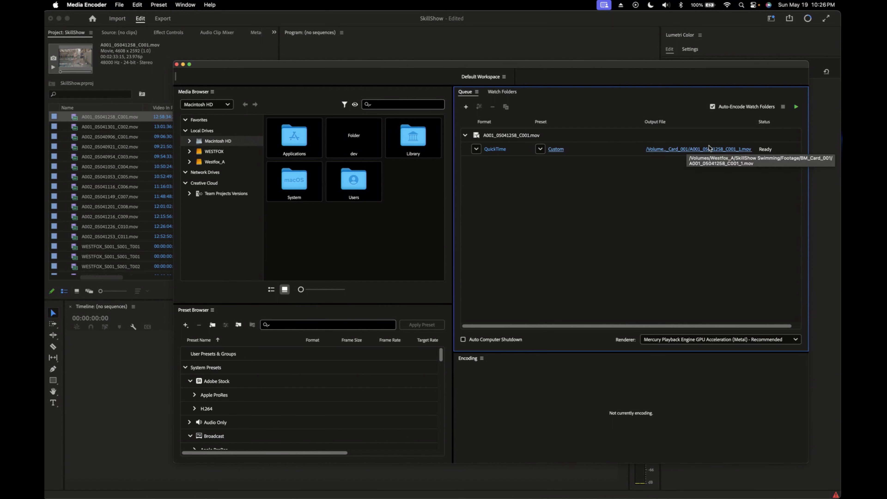
# Direct the job's output to the Desktop Proxy folder under the suggested file name and start encoding the queue
pyautogui.click(699, 149)
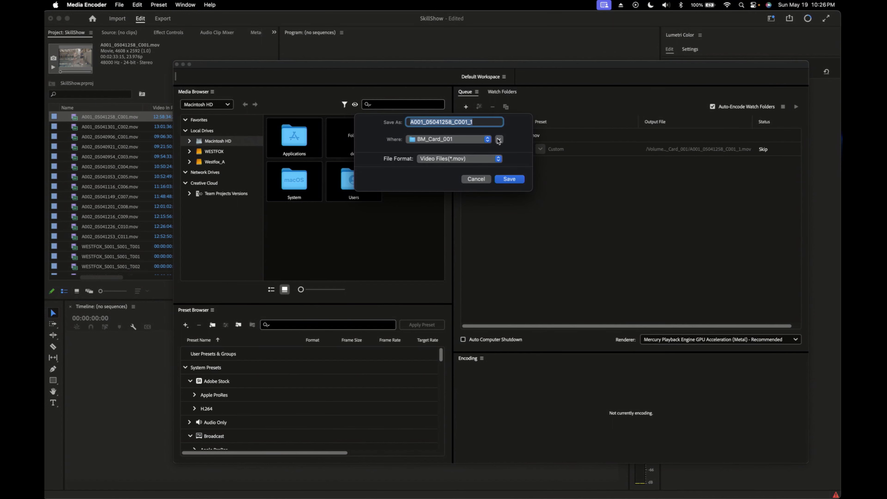
pyautogui.click(478, 140)
pyautogui.click(499, 139)
pyautogui.click(301, 131)
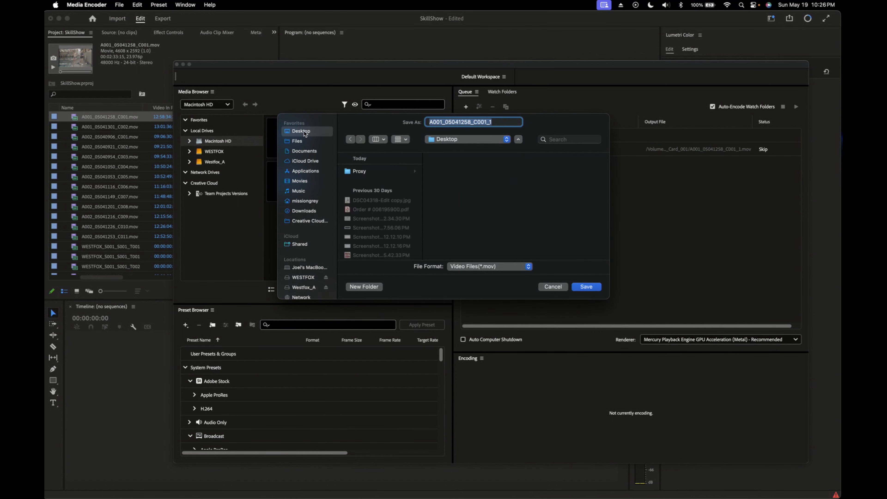
pyautogui.click(366, 170)
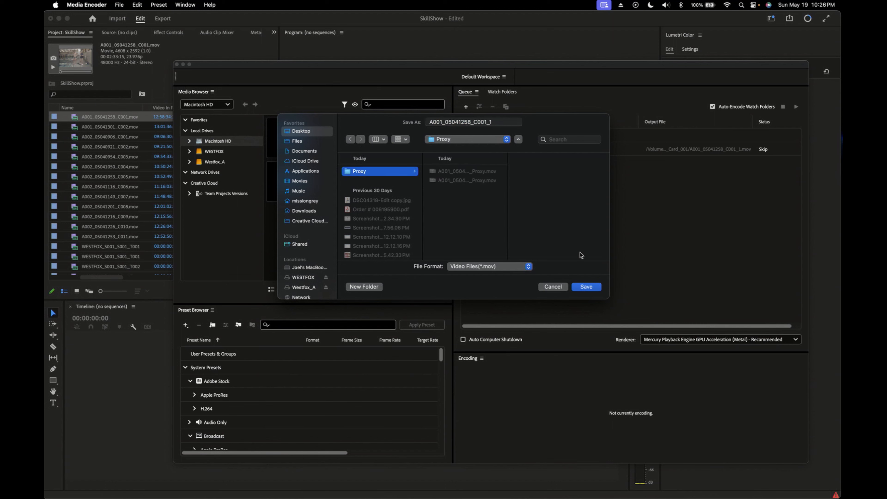
pyautogui.click(587, 287)
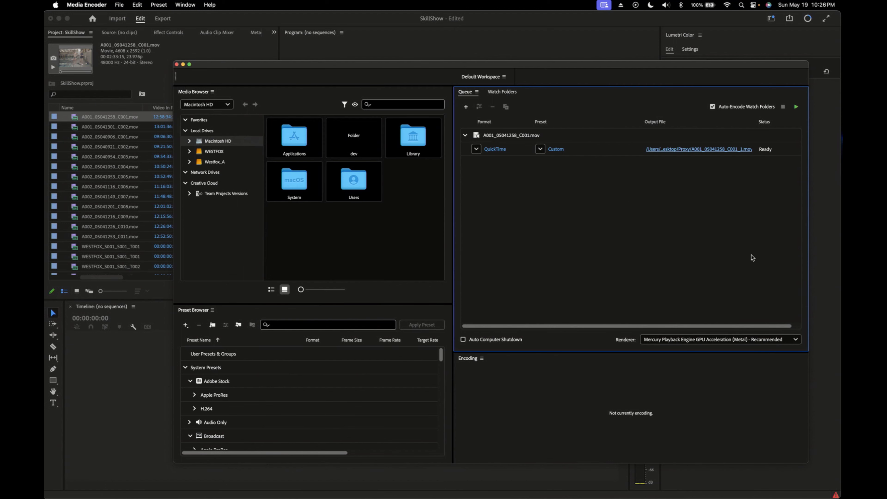
pyautogui.click(796, 107)
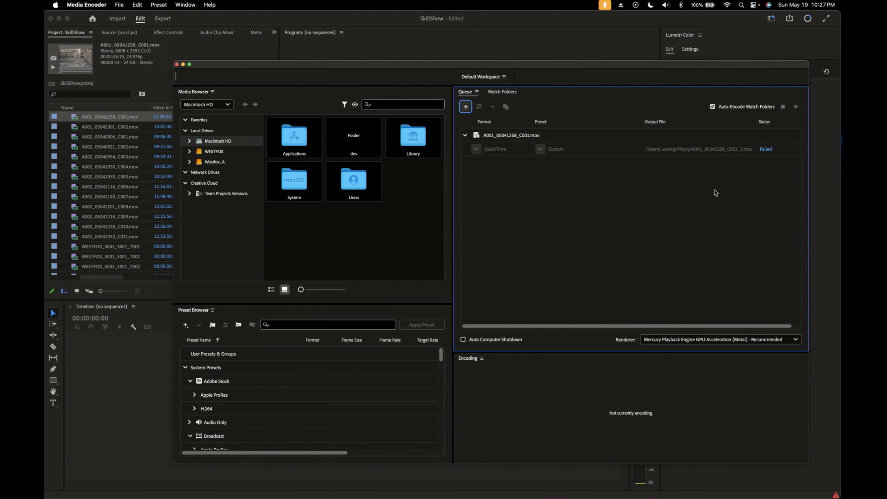
# From Finder, play A001_05041258_C001.mov from BM_Card_001 muted in QuickTime Player, quit the player and return to the job in Media Encoder
pyautogui.click(526, 136)
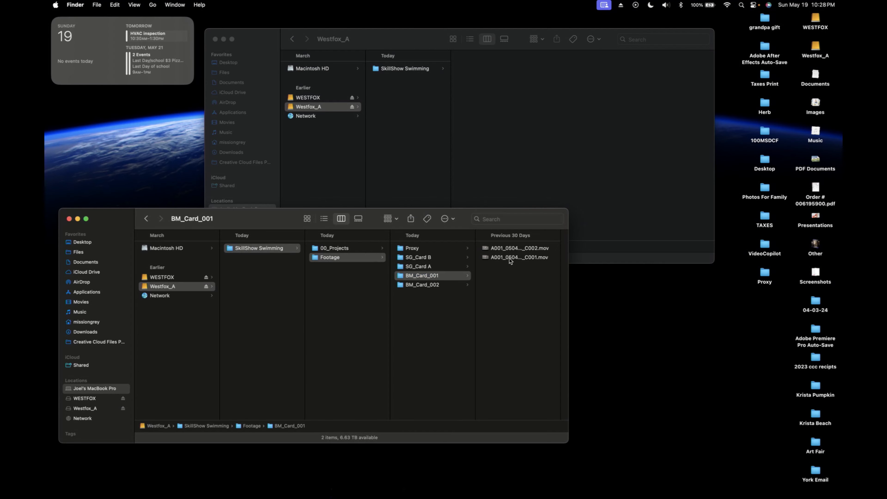
pyautogui.click(510, 259)
pyautogui.doubleClick(424, 258)
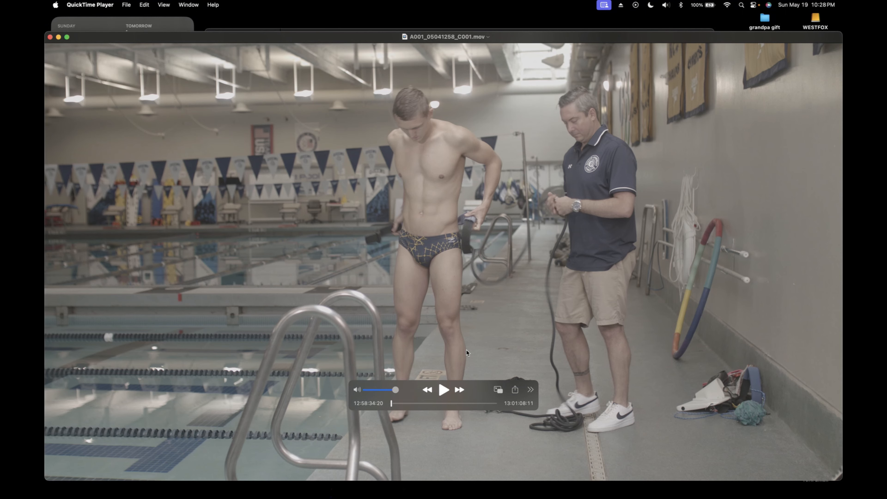
pyautogui.moveTo(395, 390); pyautogui.dragTo(365, 389)
pyautogui.click(443, 390)
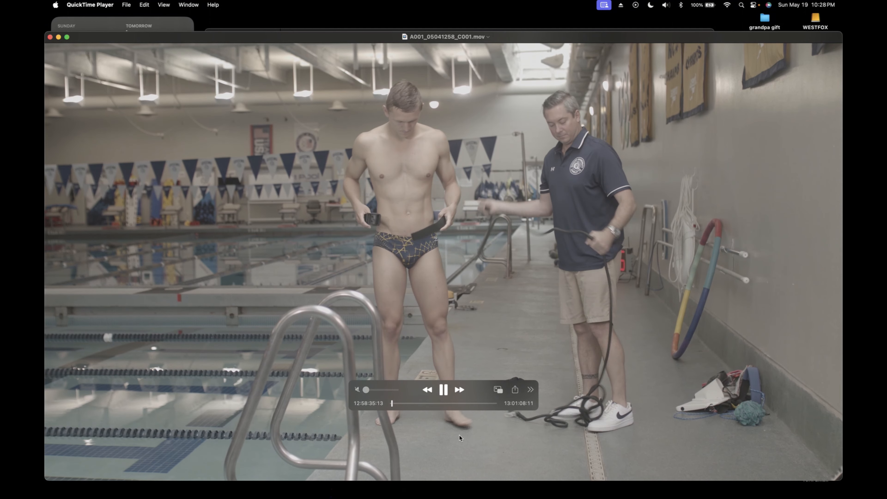
pyautogui.click(90, 5)
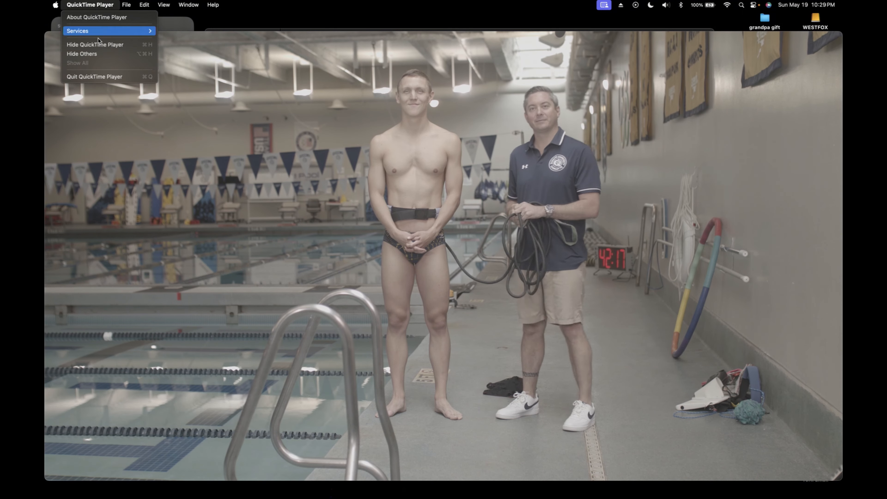
pyautogui.click(96, 76)
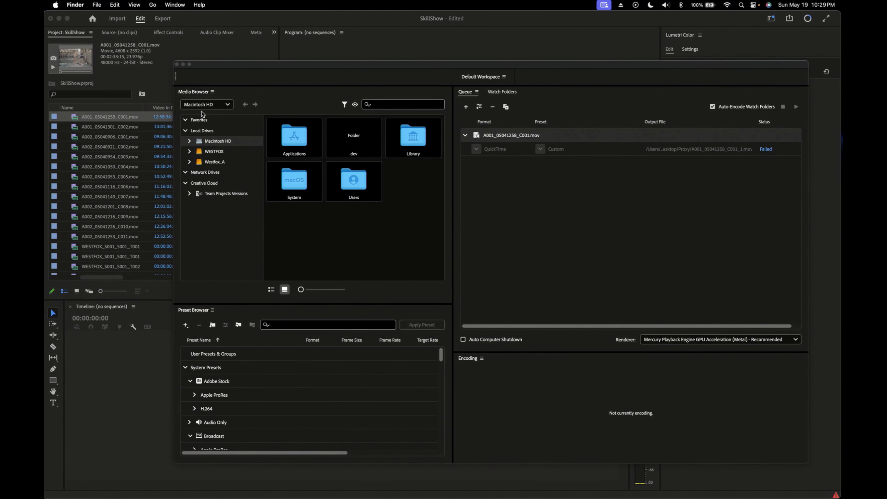
pyautogui.click(514, 137)
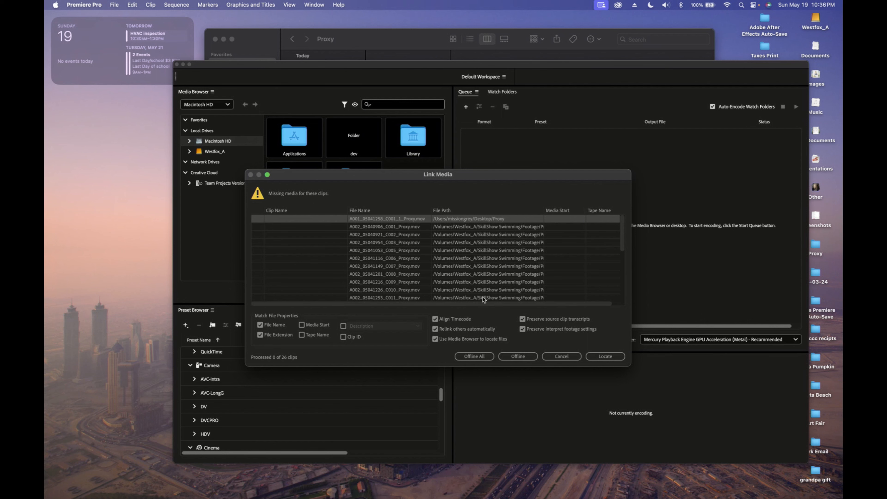
# In Premiere Pro, mark all missing media offline, submit a Quarter-size ProRes QuickTime Proxy job for A001_05041258_C001.mov to Desktop/Proxy and switch to Media Encoder
pyautogui.click(475, 355)
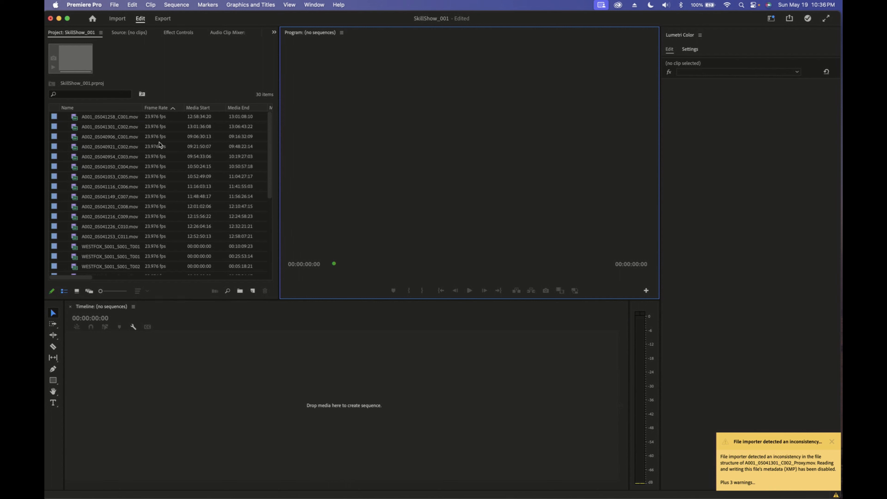
pyautogui.click(119, 119)
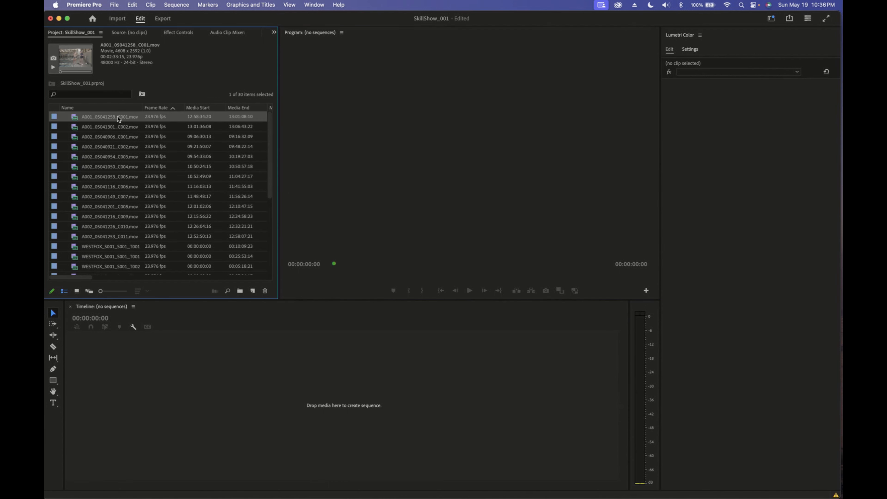
pyautogui.rightClick(119, 119)
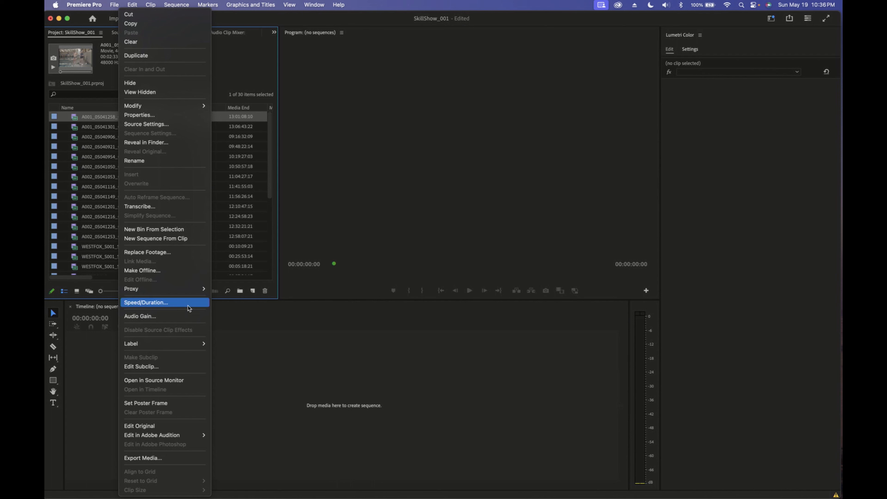
pyautogui.moveTo(192, 295)
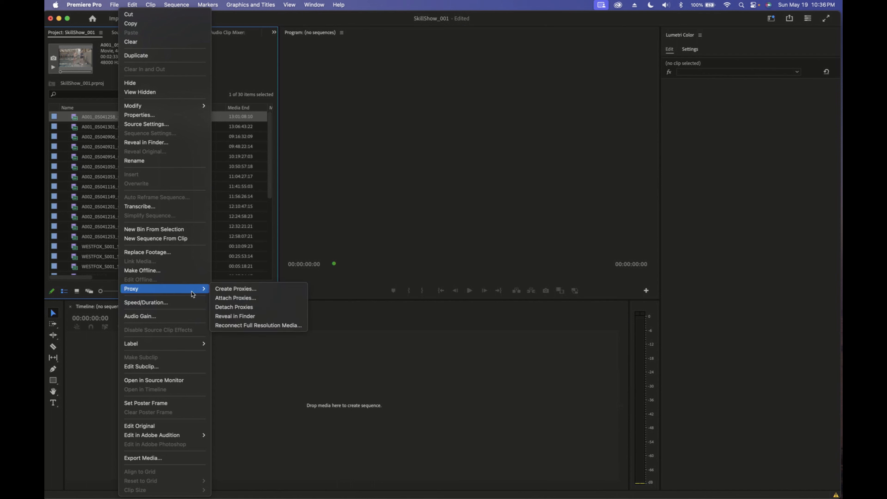
pyautogui.click(224, 290)
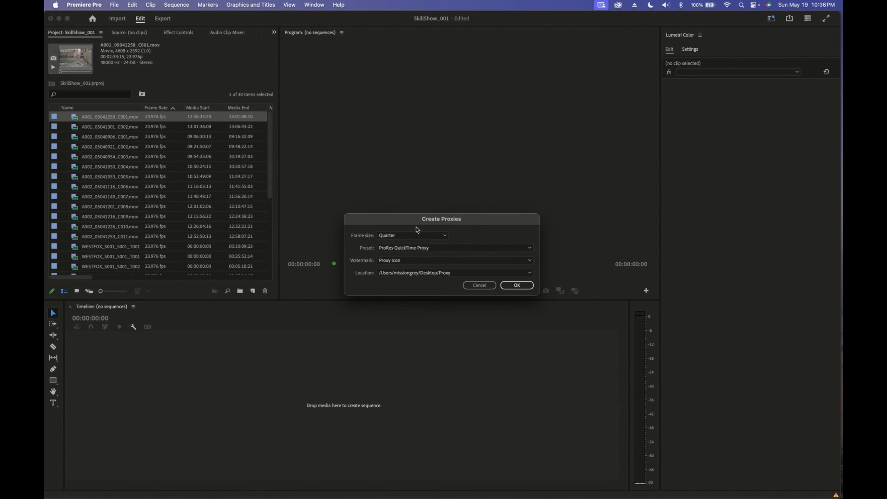
pyautogui.click(518, 286)
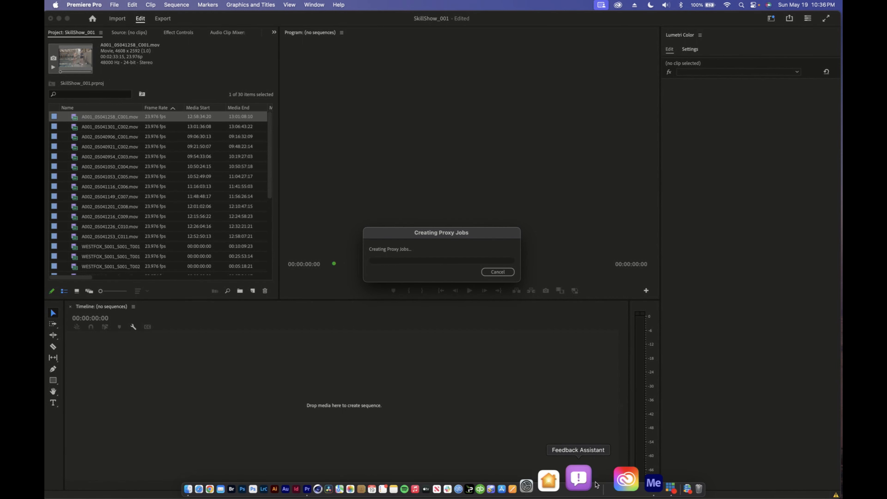
pyautogui.click(617, 484)
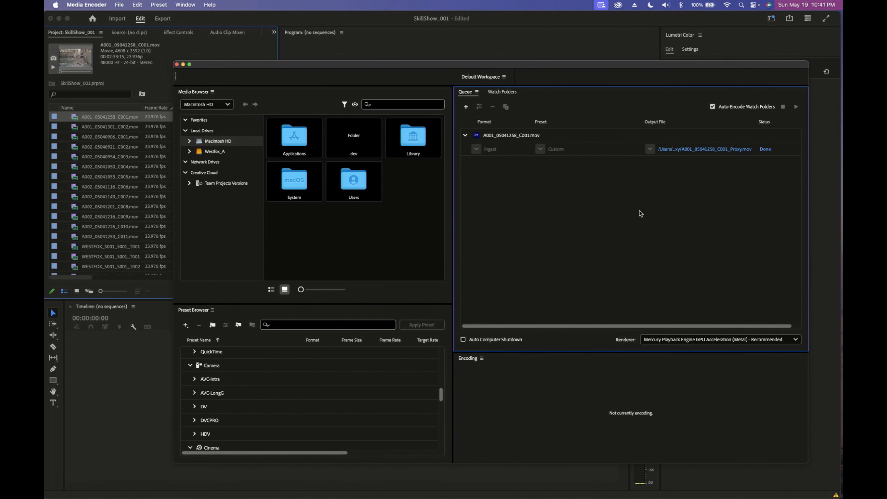
# Return to Premiere Pro and create a new sequence from the UHD (4K) HDR 2160p 23.976 fps preset
pyautogui.click(497, 27)
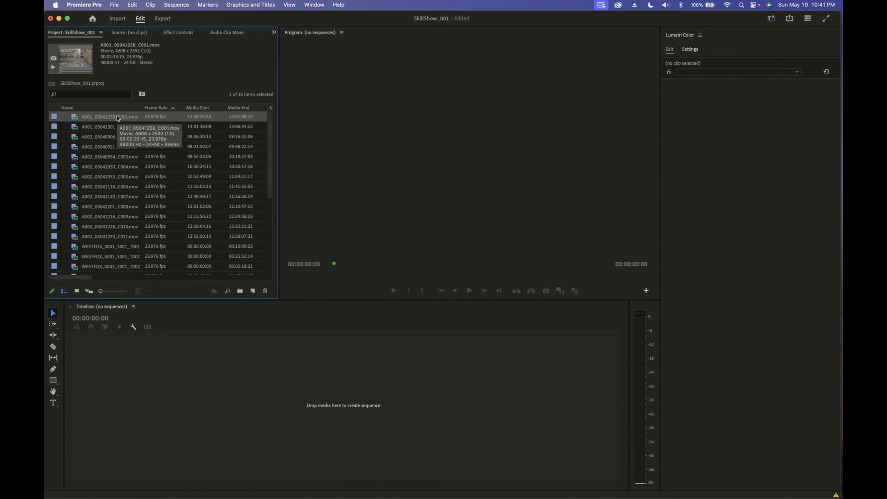
pyautogui.scroll(-5, 125, 206)
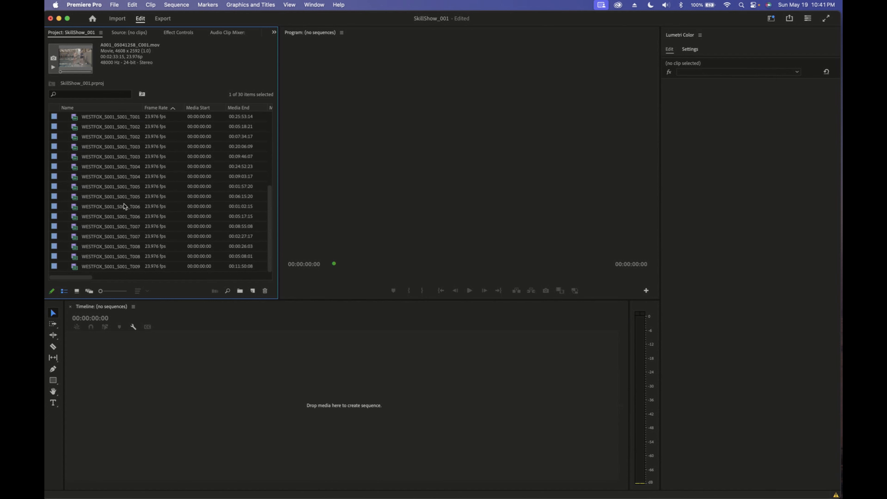
pyautogui.scroll(5, 126, 209)
pyautogui.click(253, 291)
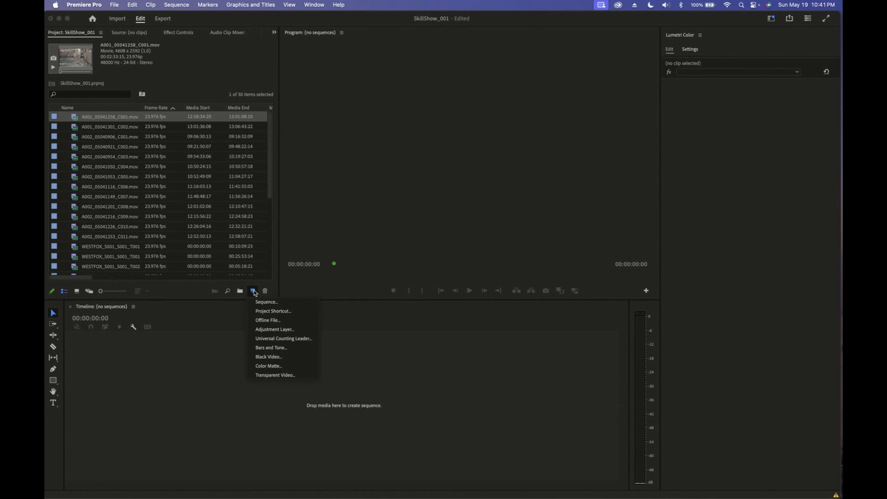
pyautogui.click(265, 303)
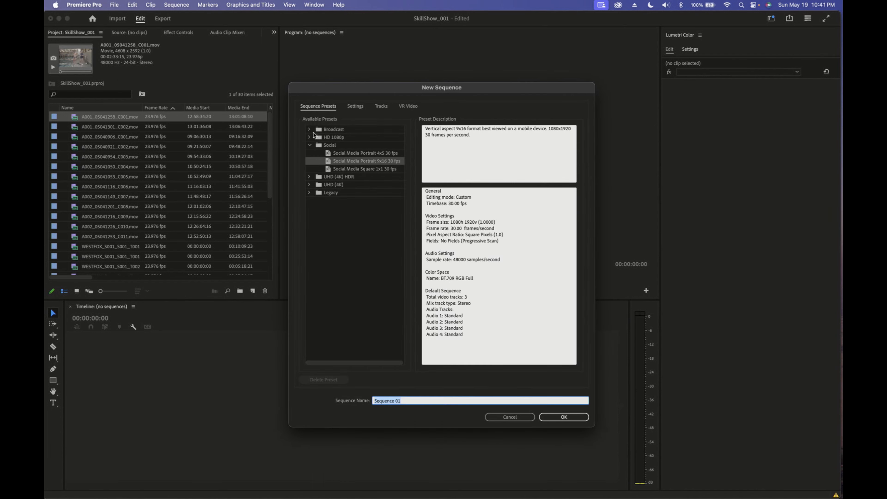
pyautogui.click(309, 178)
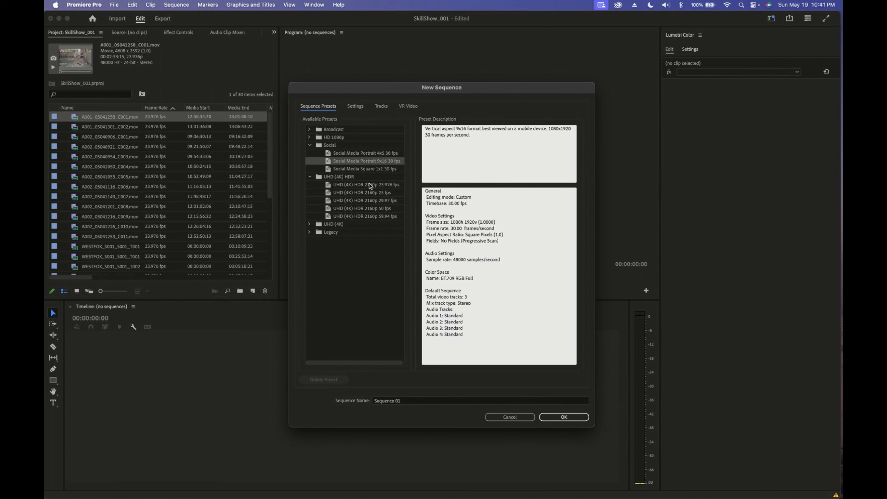
pyautogui.click(369, 185)
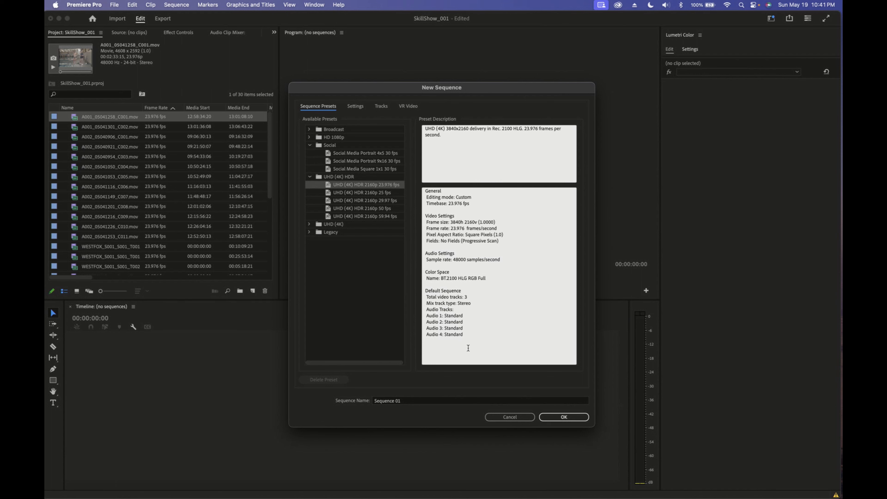
pyautogui.click(557, 421)
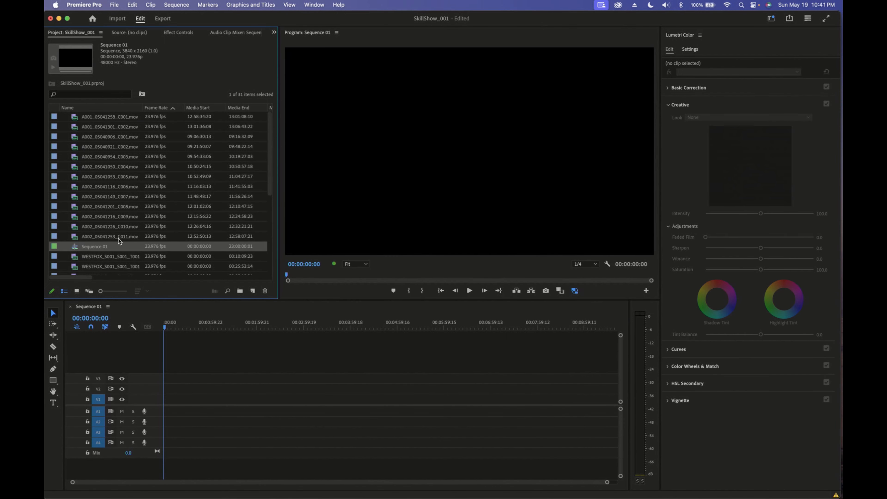
# Place A001_05041258_C001.mov at the start of V1, keep the existing sequence settings, and scale the clip to frame size
pyautogui.moveTo(108, 118); pyautogui.dragTo(165, 405)
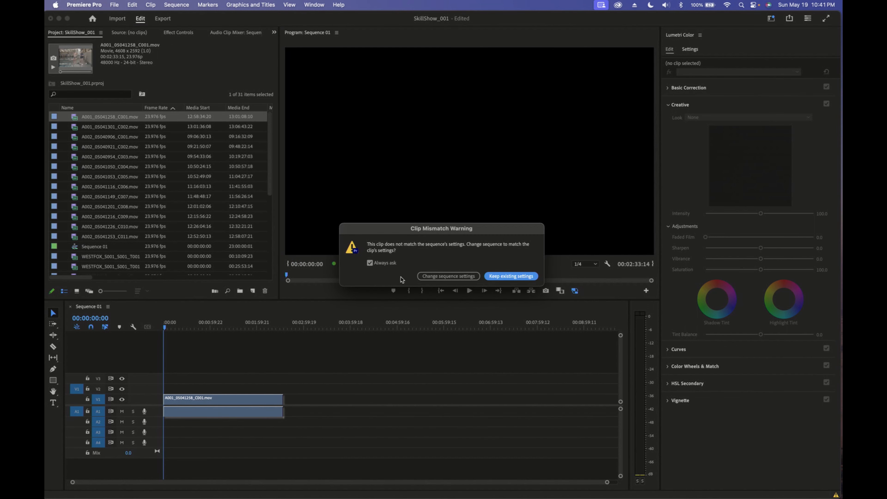
pyautogui.click(516, 277)
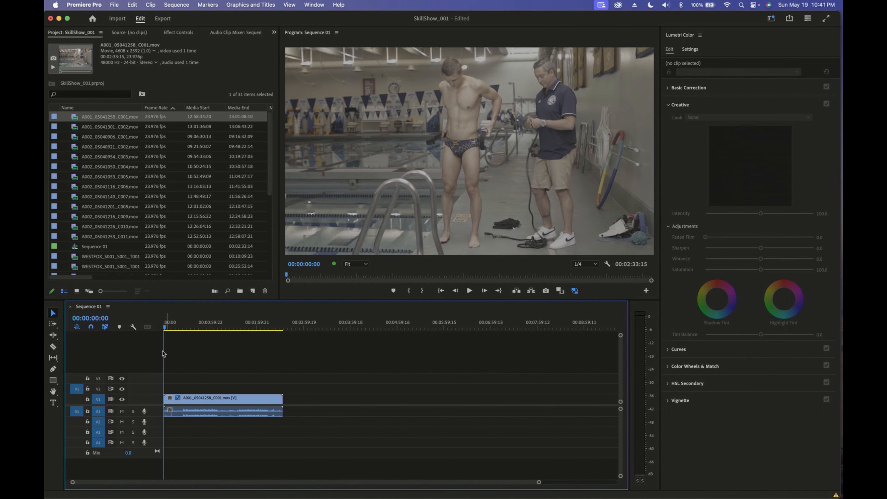
pyautogui.click(195, 327)
pyautogui.moveTo(195, 327); pyautogui.dragTo(203, 328)
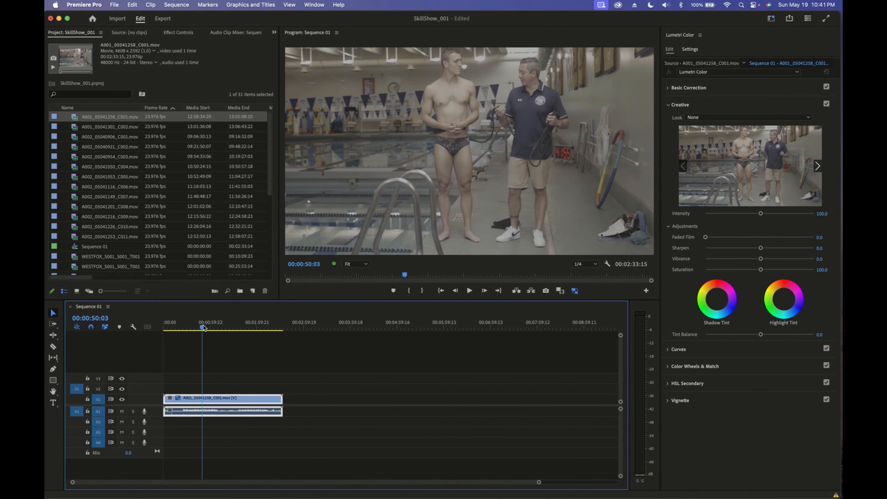
pyautogui.rightClick(220, 401)
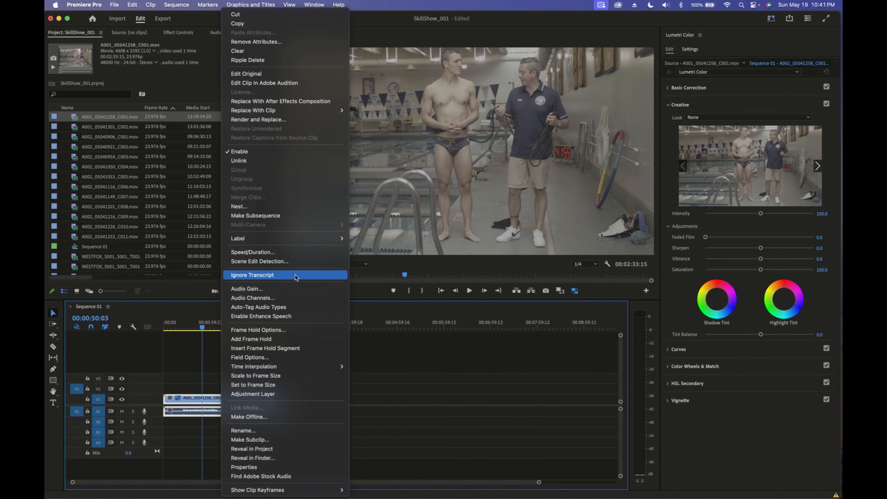
pyautogui.click(294, 377)
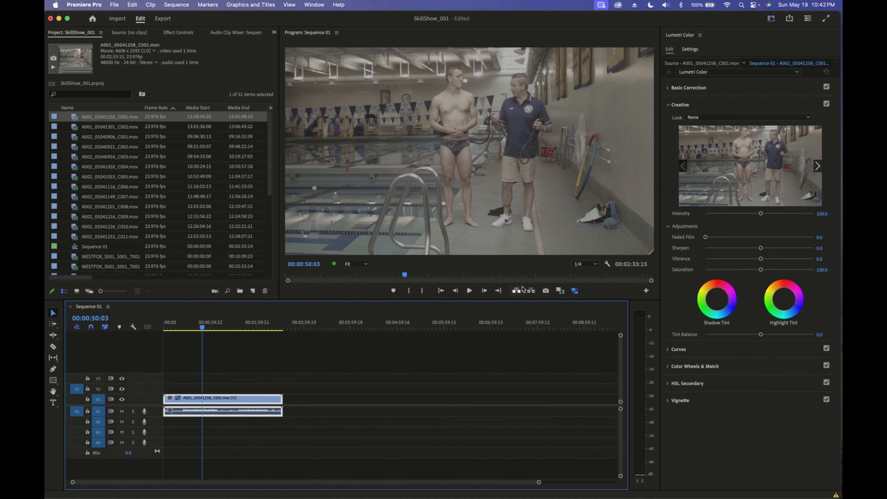
# Toggle the proxy display off and on, and check A001_05041258_C001_Proxy.mov in Finder's Desktop Proxy folder before returning to Premiere Pro
pyautogui.click(575, 293)
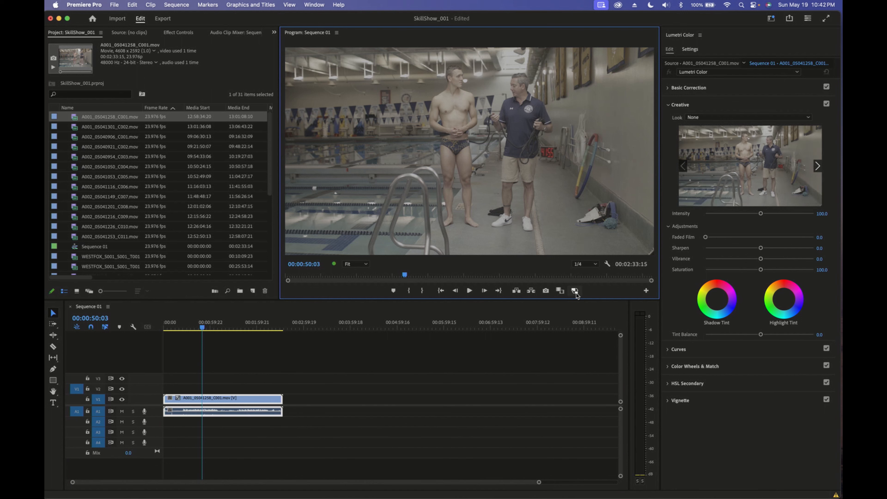
pyautogui.click(575, 293)
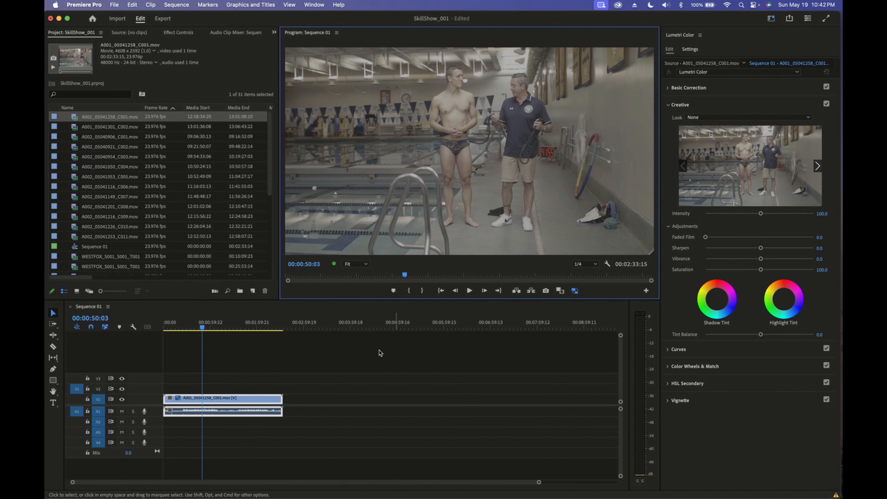
pyautogui.moveTo(250, 497)
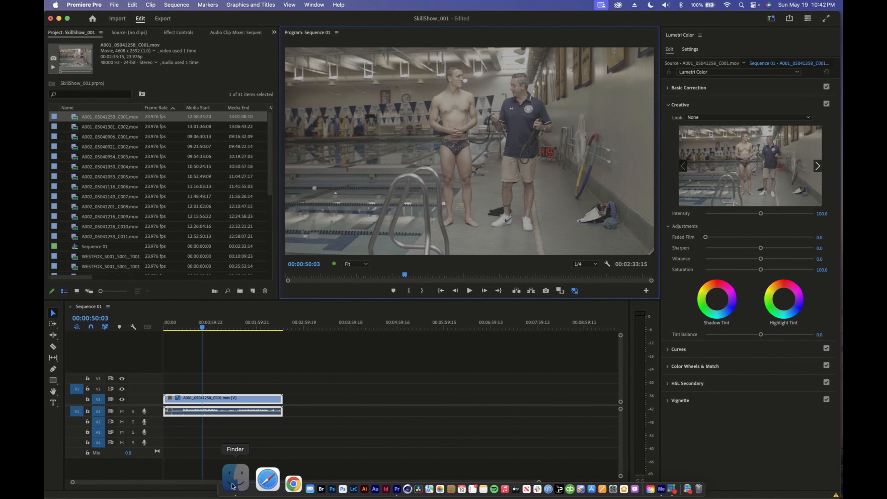
pyautogui.click(201, 481)
pyautogui.click(411, 69)
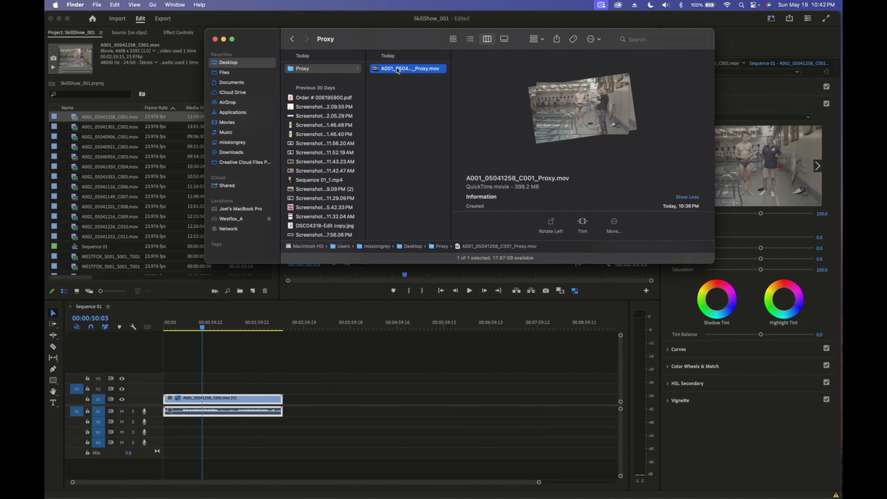
pyautogui.rightClick(396, 69)
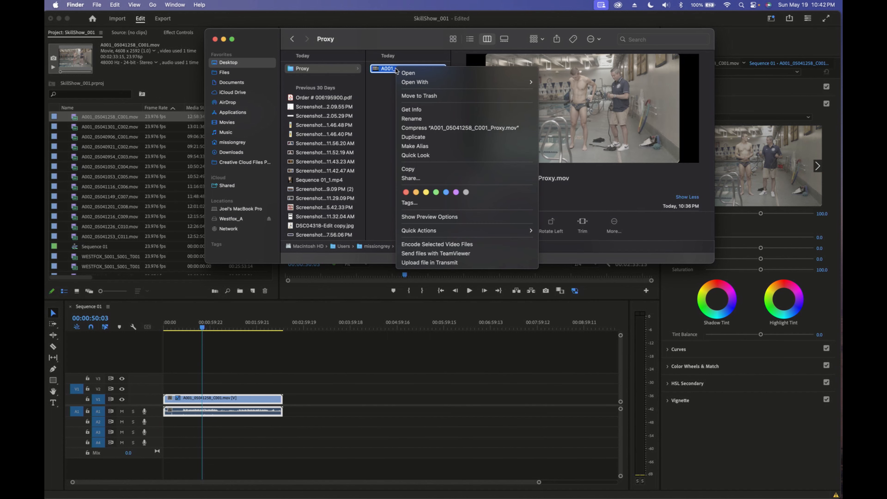
pyautogui.click(387, 84)
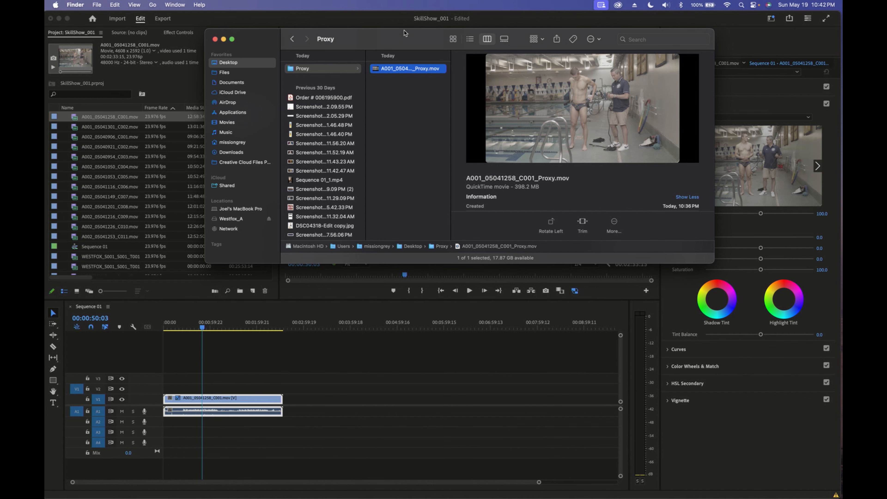
pyautogui.click(394, 22)
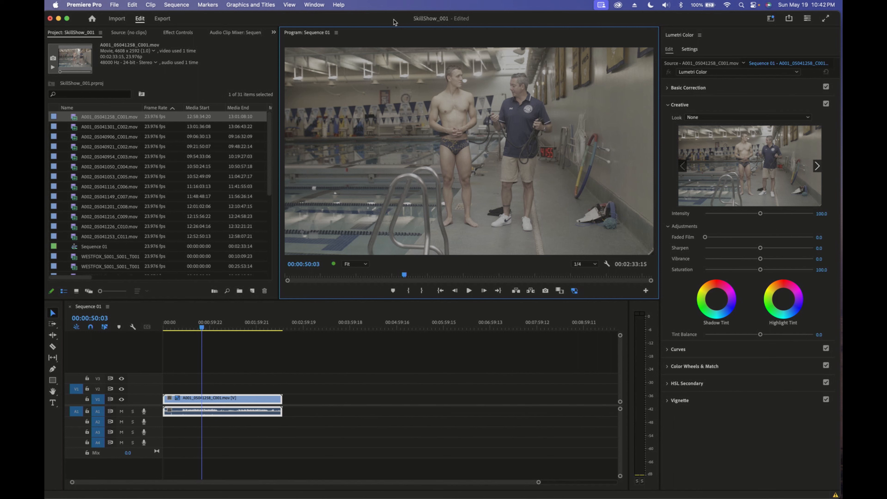
# Set the Program monitor's playback resolution to Full, fit the sequence in the timeline, and play it with audio track A1 muted
pyautogui.click(587, 265)
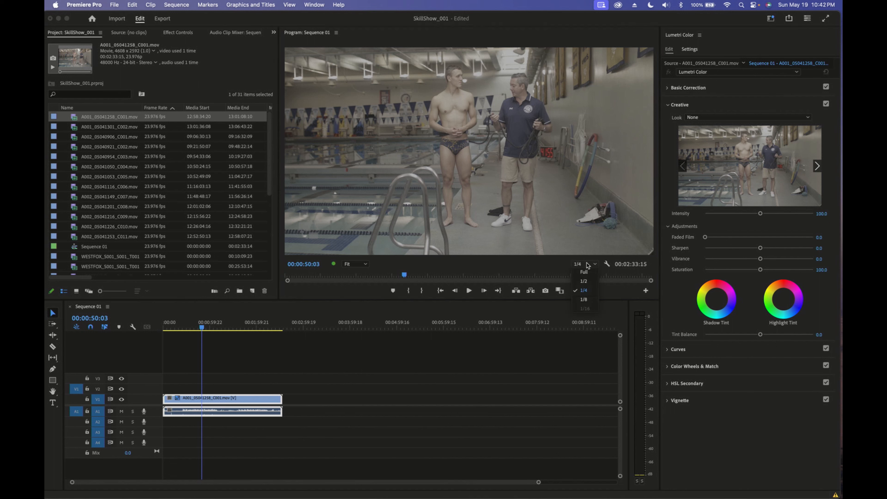
pyautogui.click(587, 272)
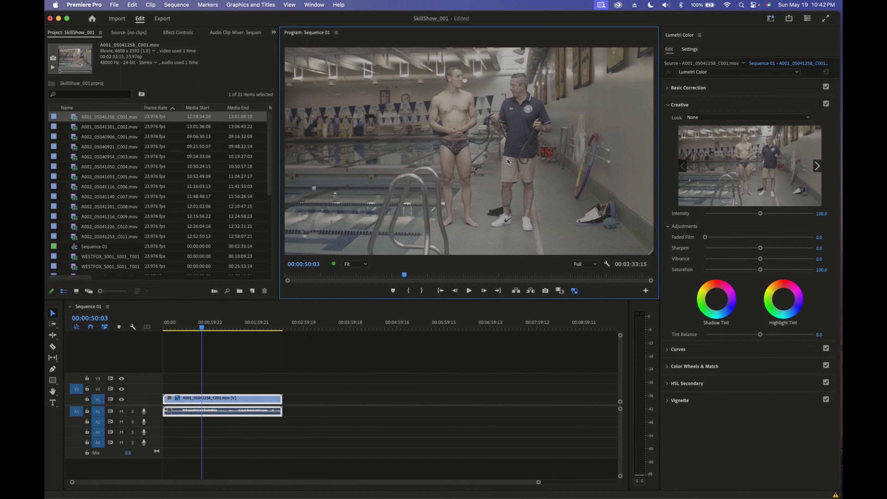
pyautogui.press('\\')
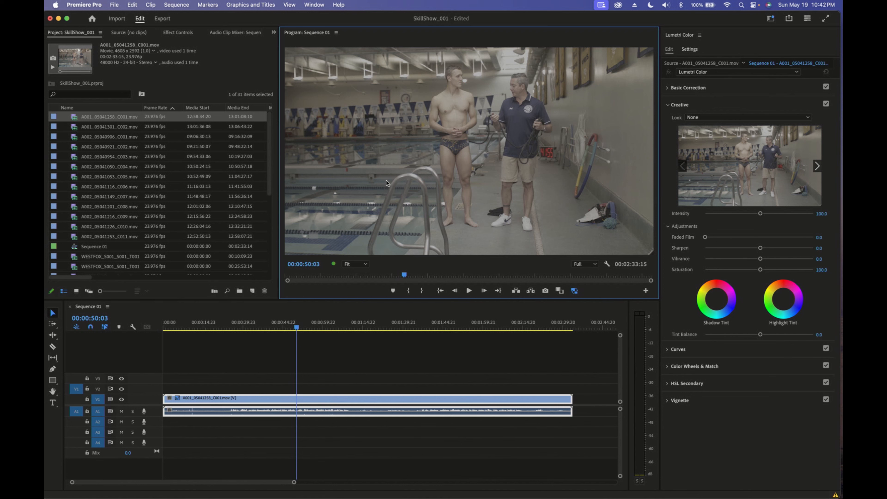
pyautogui.press('space')
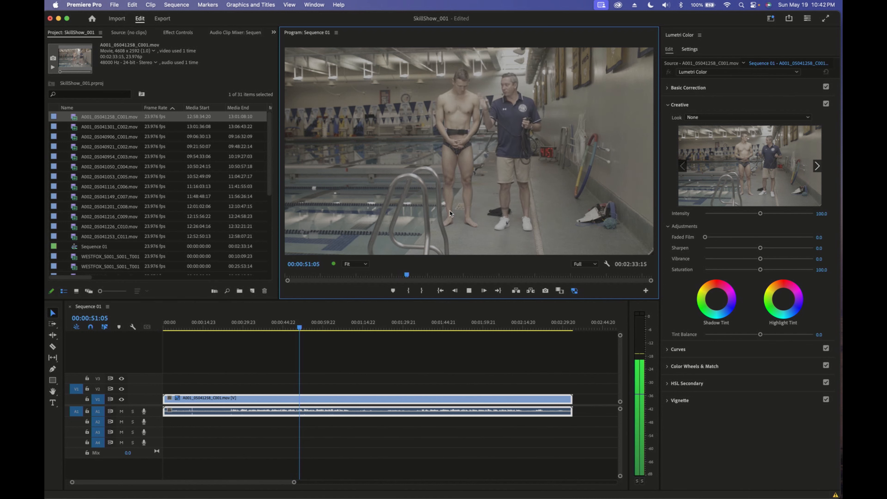
pyautogui.click(123, 411)
pyautogui.press('space')
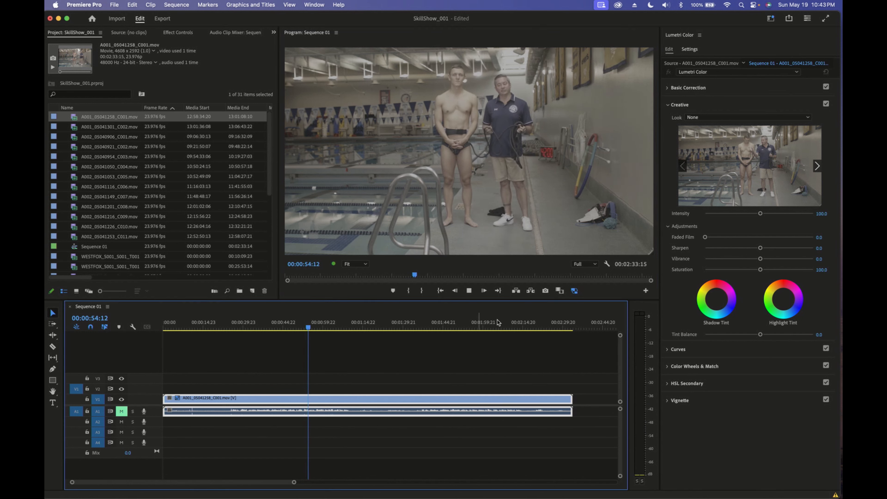
# Scrub through the sequence, switch proxies off, and play and scrub the original media for comparison, stopping at 00:01:29:22
pyautogui.click(344, 321)
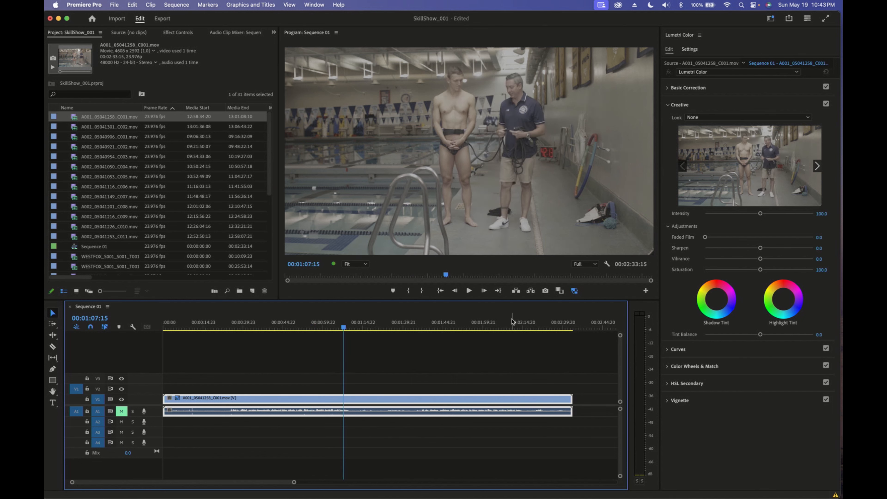
pyautogui.moveTo(512, 321); pyautogui.dragTo(424, 325)
pyautogui.click(574, 291)
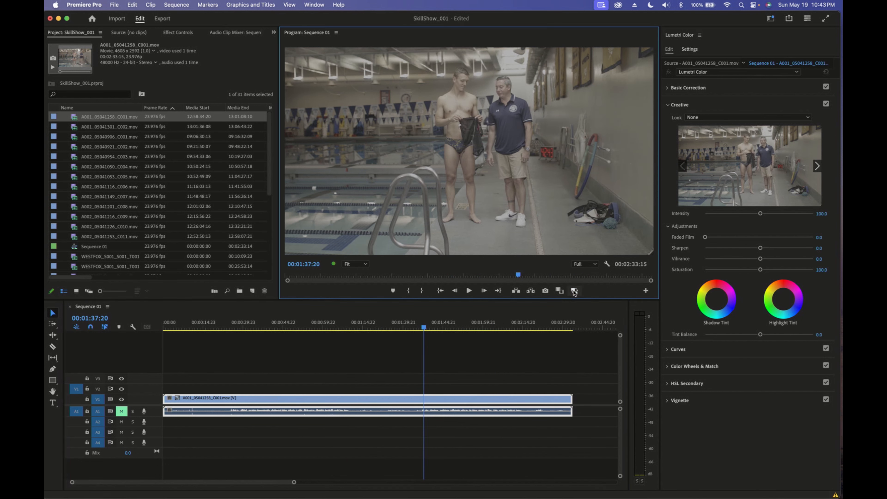
pyautogui.moveTo(480, 327); pyautogui.dragTo(255, 333)
pyautogui.press('space')
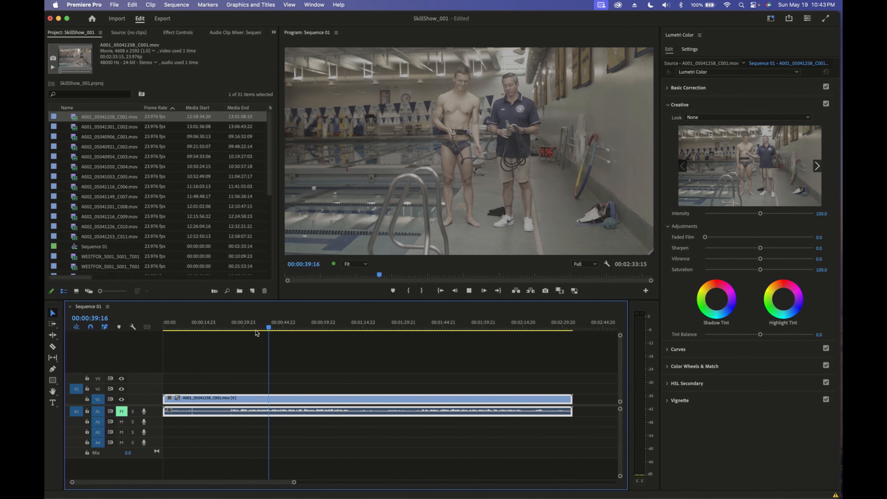
pyautogui.click(403, 319)
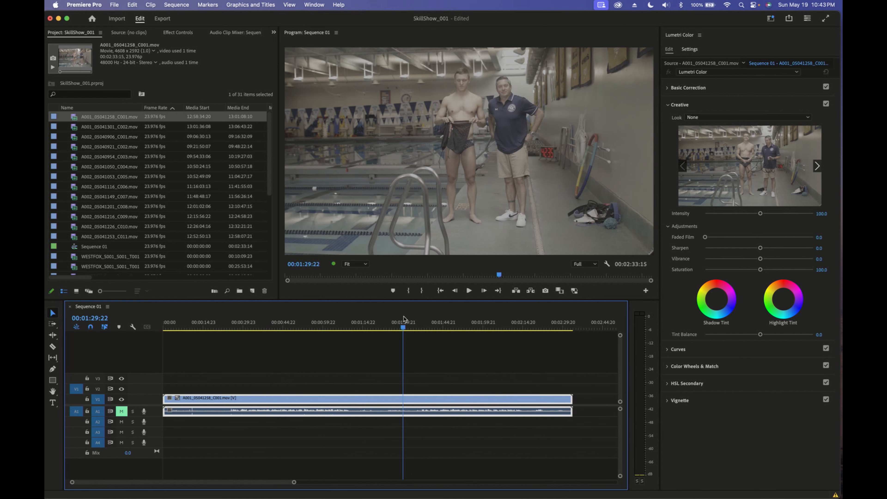
# Try Lumetri Creative looks on the clip, including CineSpace2383sRGB6bit and Monochrome Fuji ETERNA 250D Kodak 2395, and apply SL BIG HDR
pyautogui.click(735, 118)
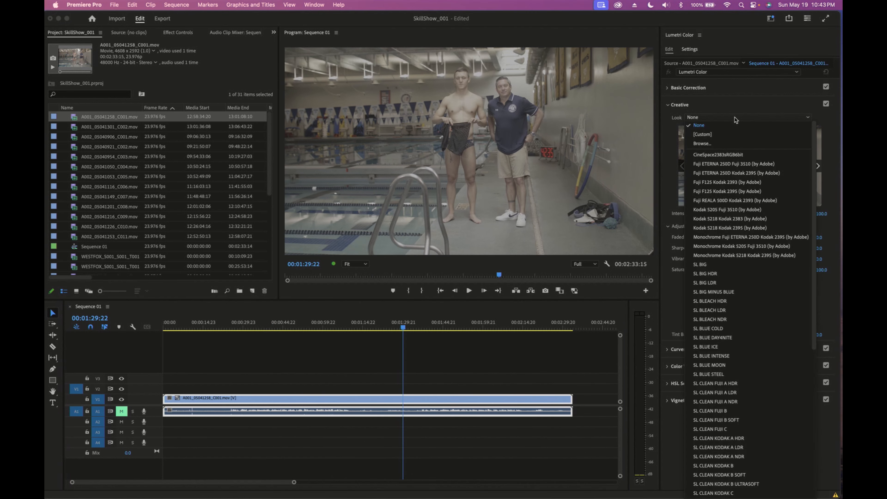
pyautogui.click(712, 155)
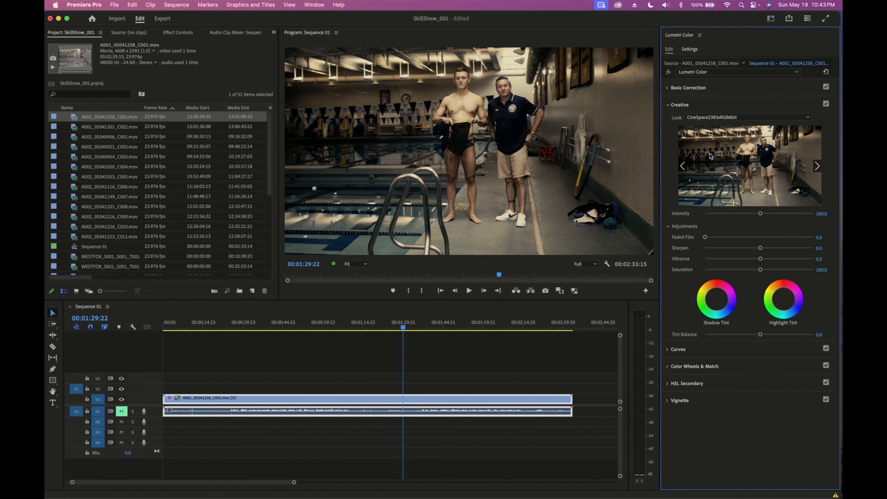
pyautogui.click(730, 117)
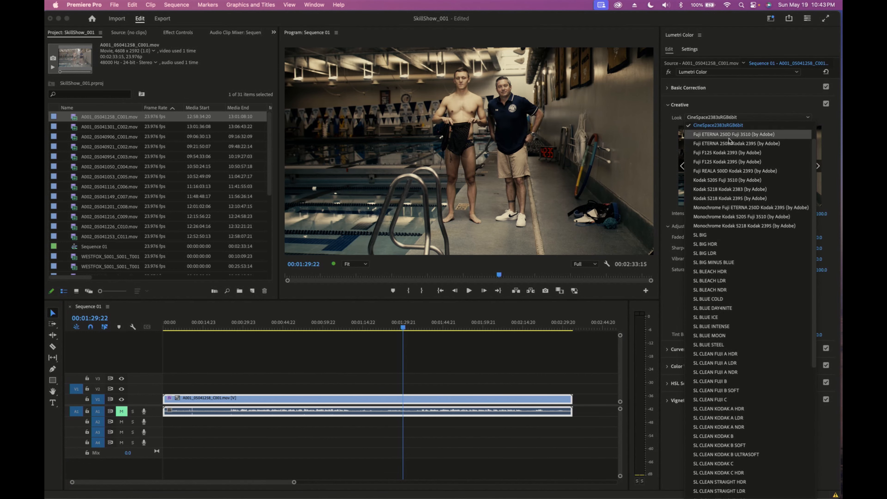
pyautogui.click(729, 138)
pyautogui.click(736, 117)
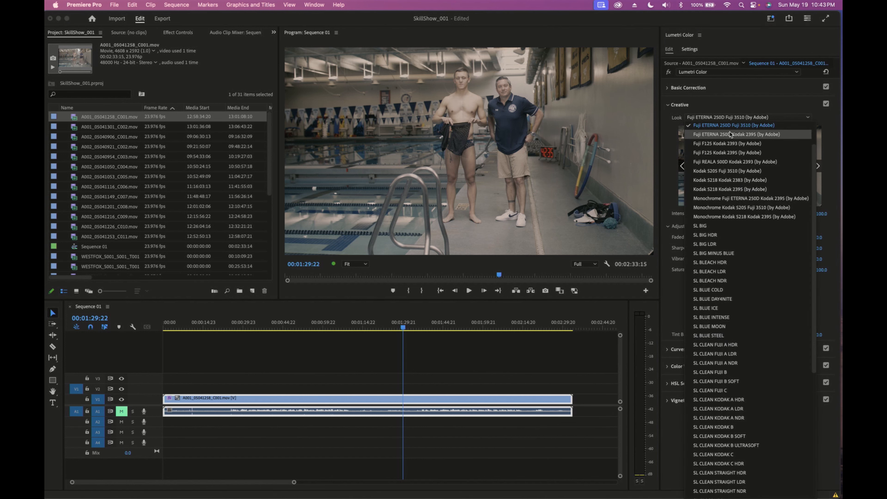
pyautogui.click(730, 134)
pyautogui.click(733, 118)
pyautogui.click(735, 189)
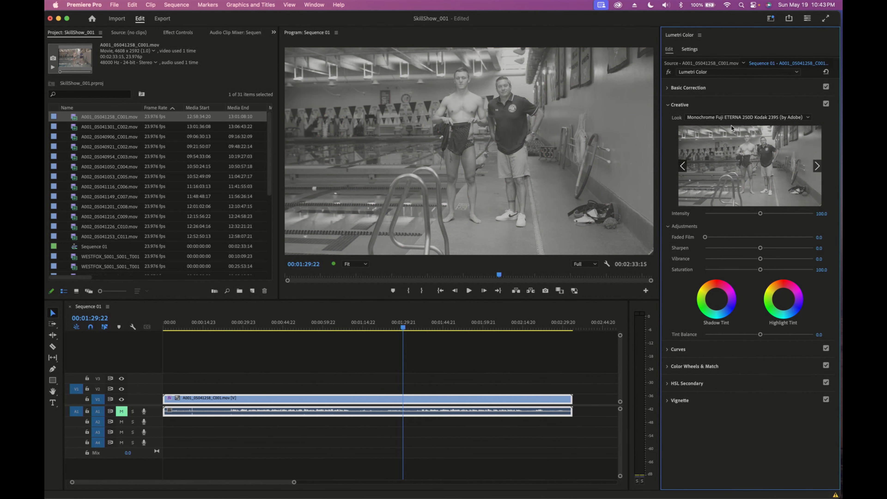
pyautogui.click(733, 118)
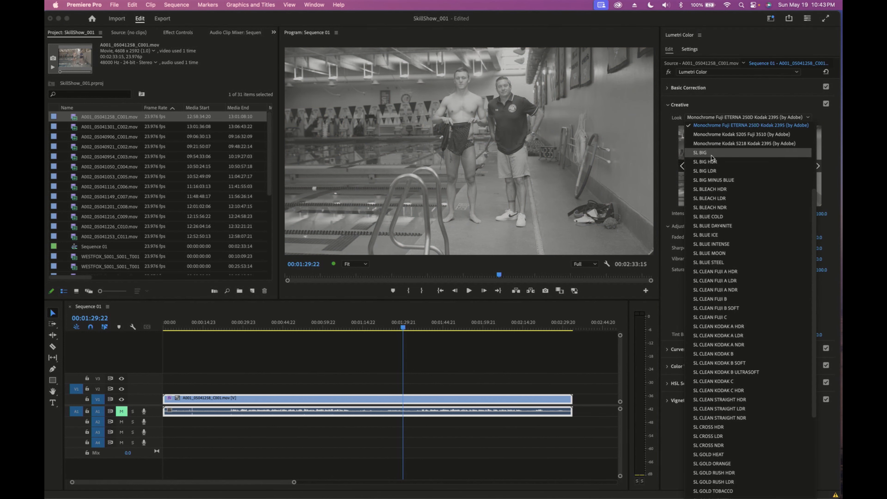
pyautogui.click(706, 161)
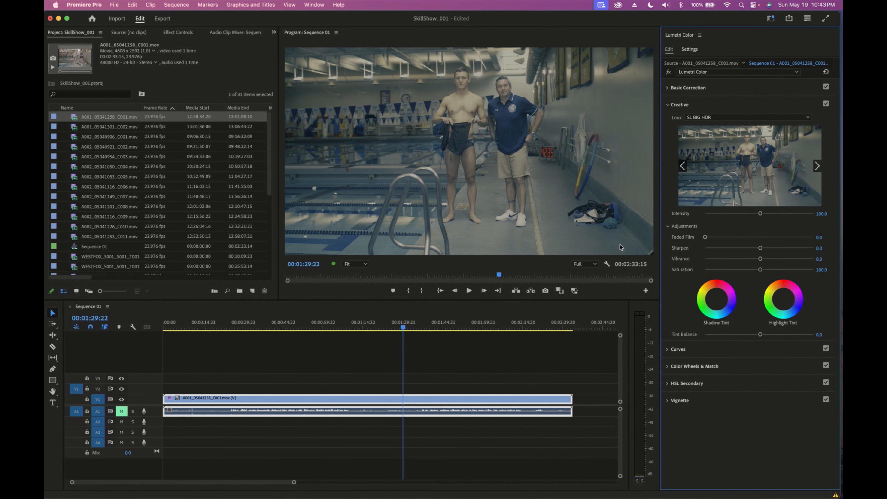
# Set the SL BIG HDR look's intensity to 64.4 and play the sequence, toggling proxies between playbacks to compare the grade
pyautogui.click(741, 214)
pyautogui.press('space')
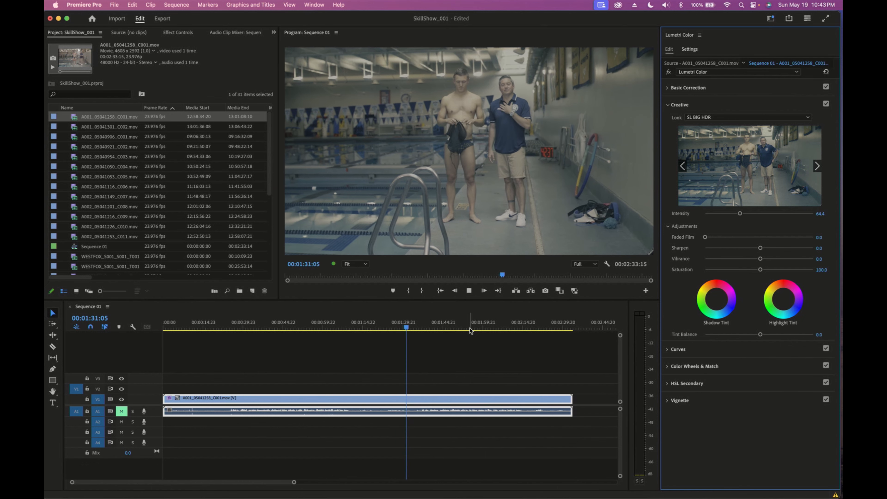
pyautogui.press('space')
pyautogui.click(574, 291)
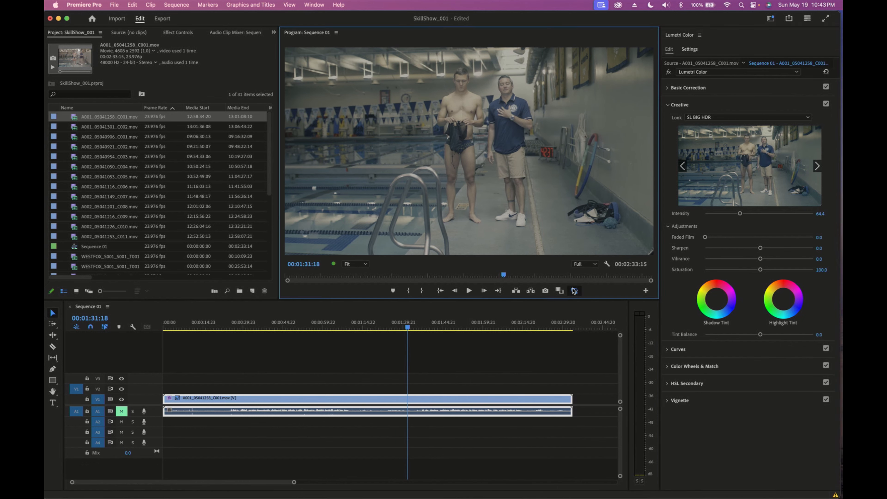
pyautogui.press('space')
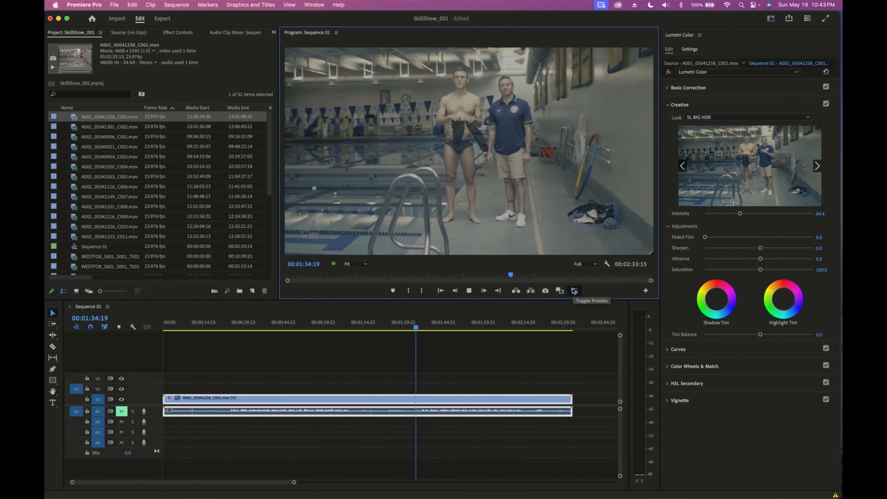
pyautogui.click(575, 291)
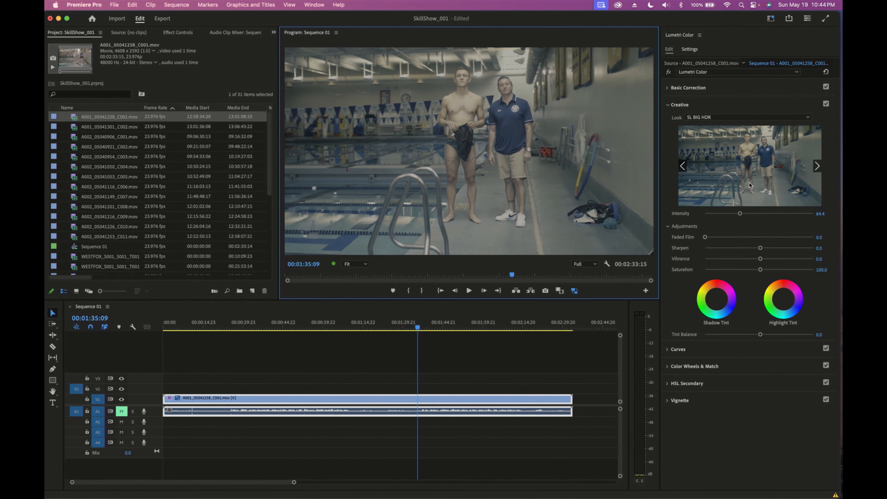
# Set the clip's Lumetri Creative look to None
pyautogui.click(726, 121)
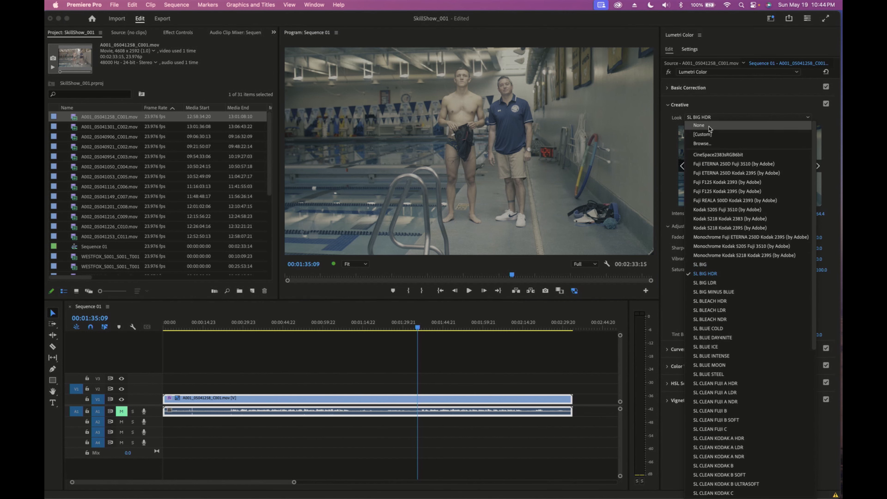
pyautogui.click(709, 126)
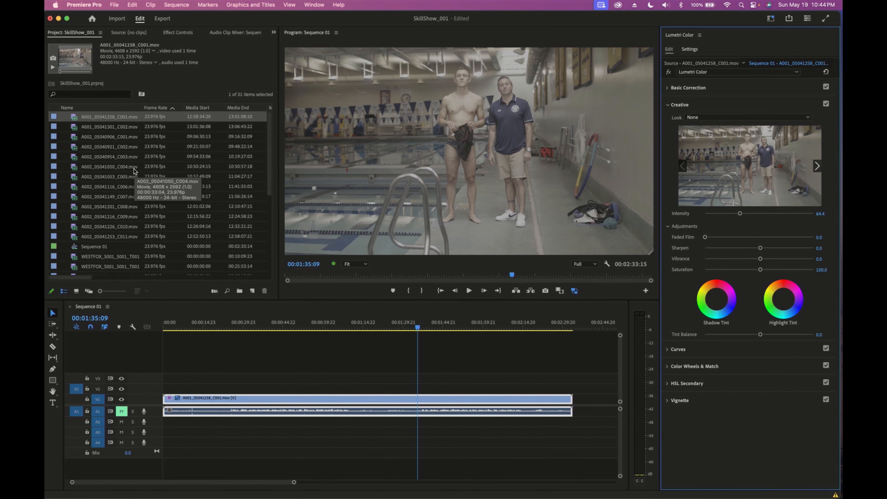
# Open Attach Proxies for A001_05041258_C001.mov with its default matching options and continue to the proxy file browser
pyautogui.click(128, 128)
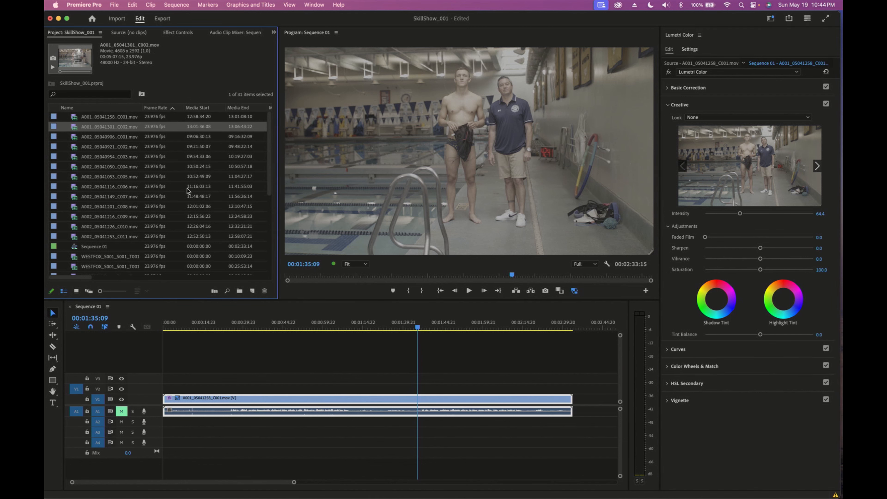
pyautogui.click(101, 117)
pyautogui.rightClick(101, 118)
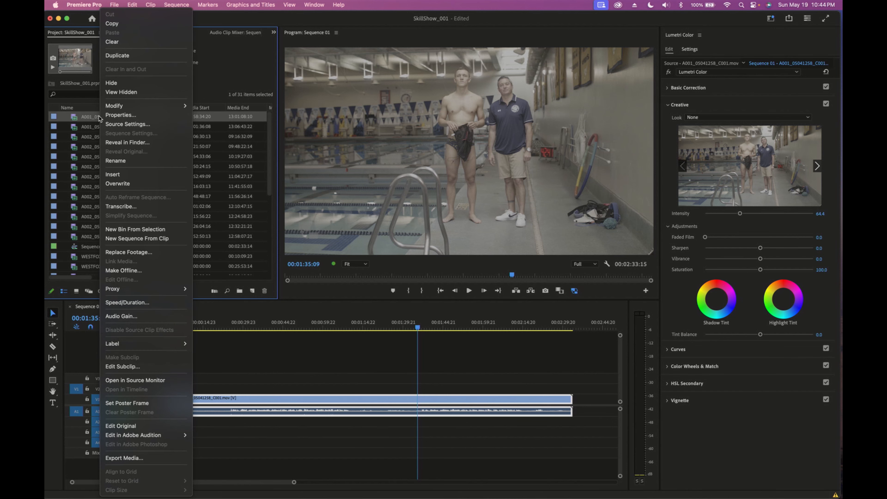
pyautogui.moveTo(153, 290)
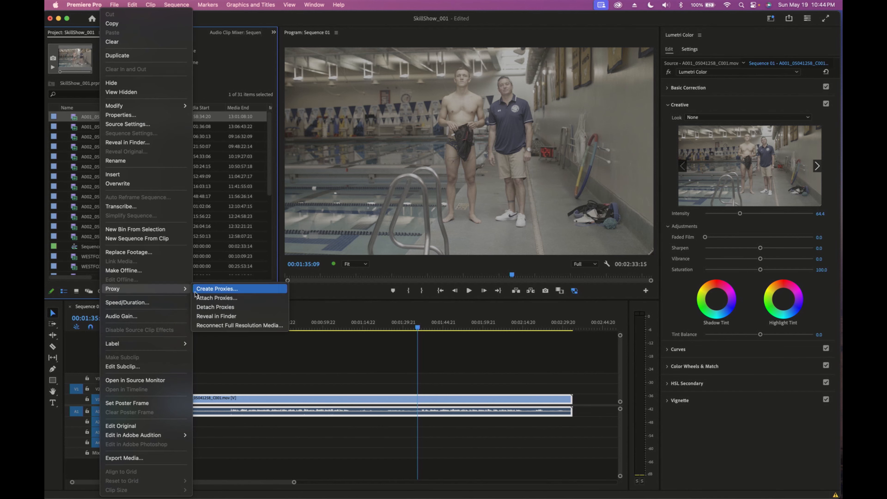
pyautogui.click(206, 299)
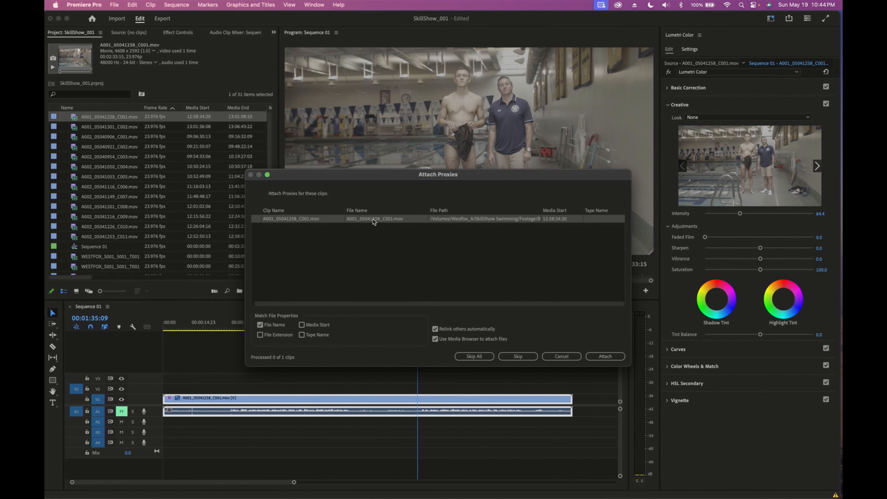
pyautogui.click(605, 357)
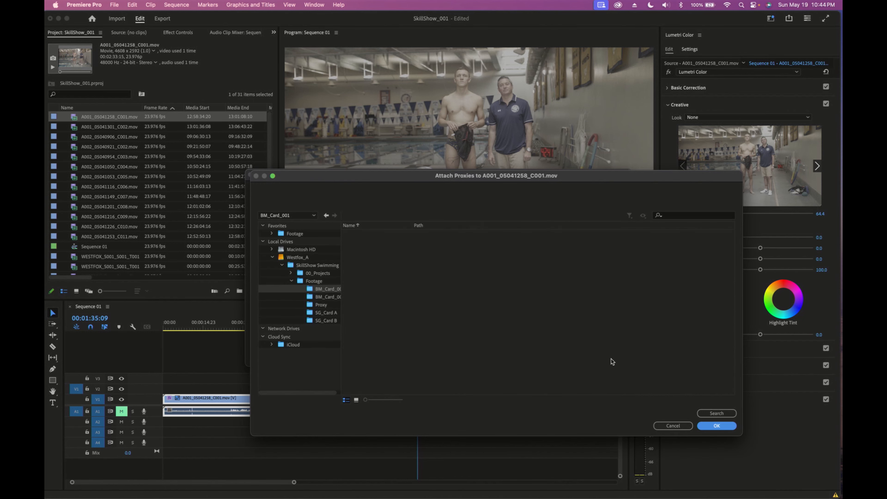
# Browse to the Proxy folder under Westfox_A, SkillShow Swimming, Footage to view its proxy files, and cancel attaching proxies
pyautogui.click(294, 235)
pyautogui.click(297, 250)
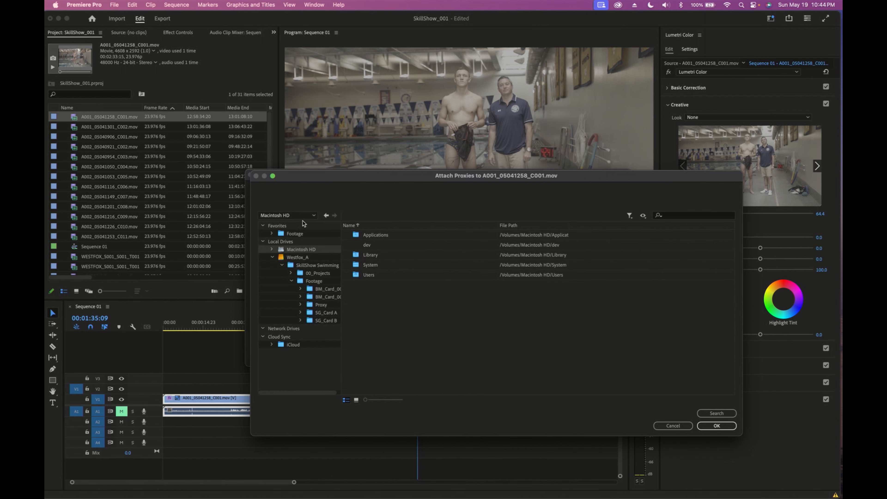
pyautogui.click(303, 216)
pyautogui.click(316, 273)
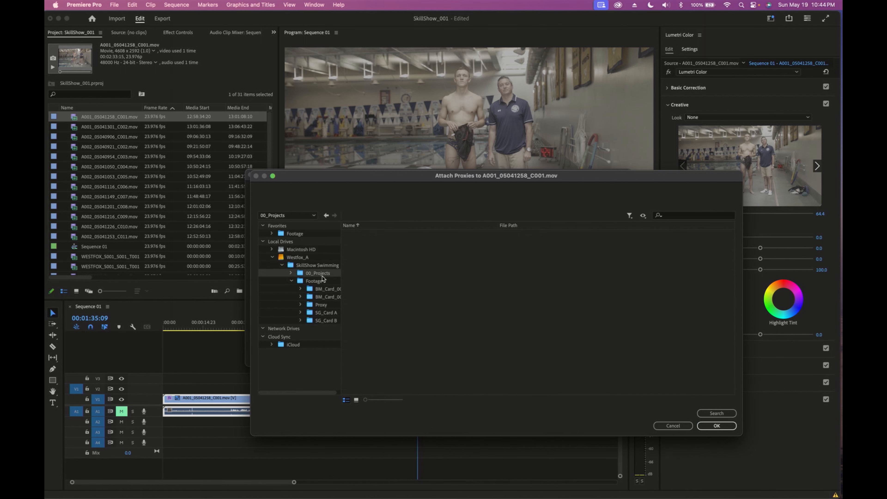
pyautogui.click(323, 306)
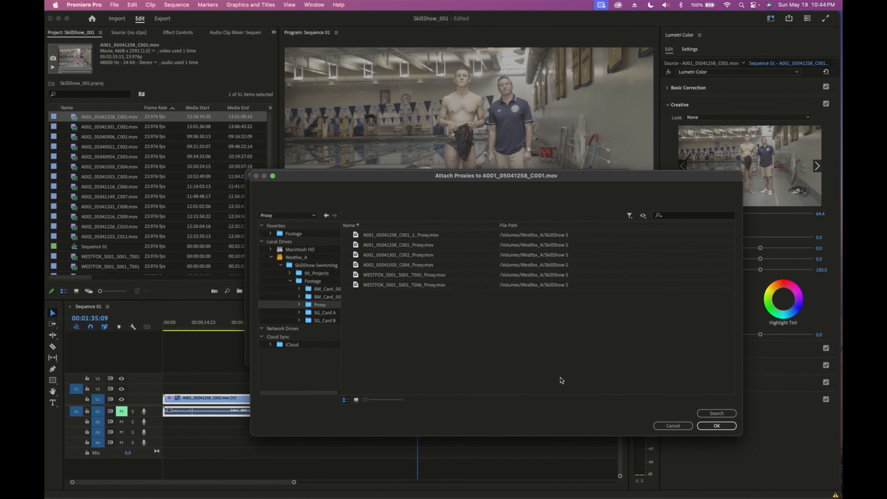
pyautogui.click(673, 425)
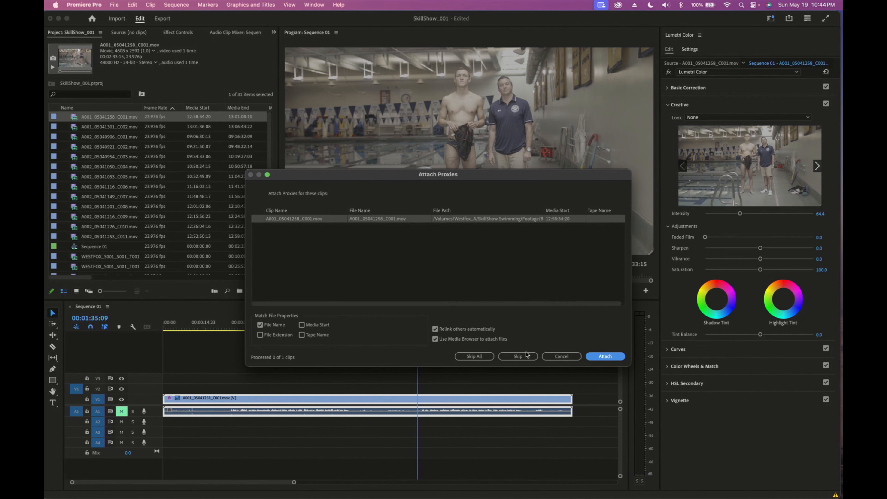
pyautogui.click(562, 357)
pyautogui.click(562, 357)
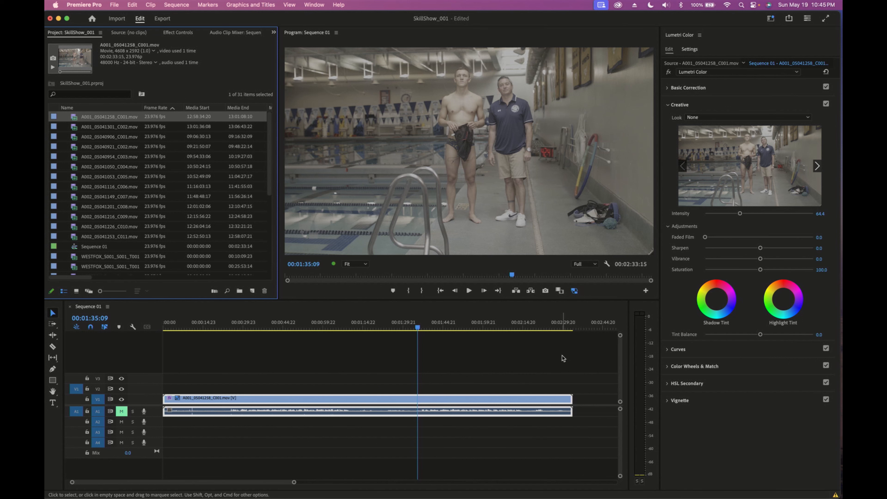